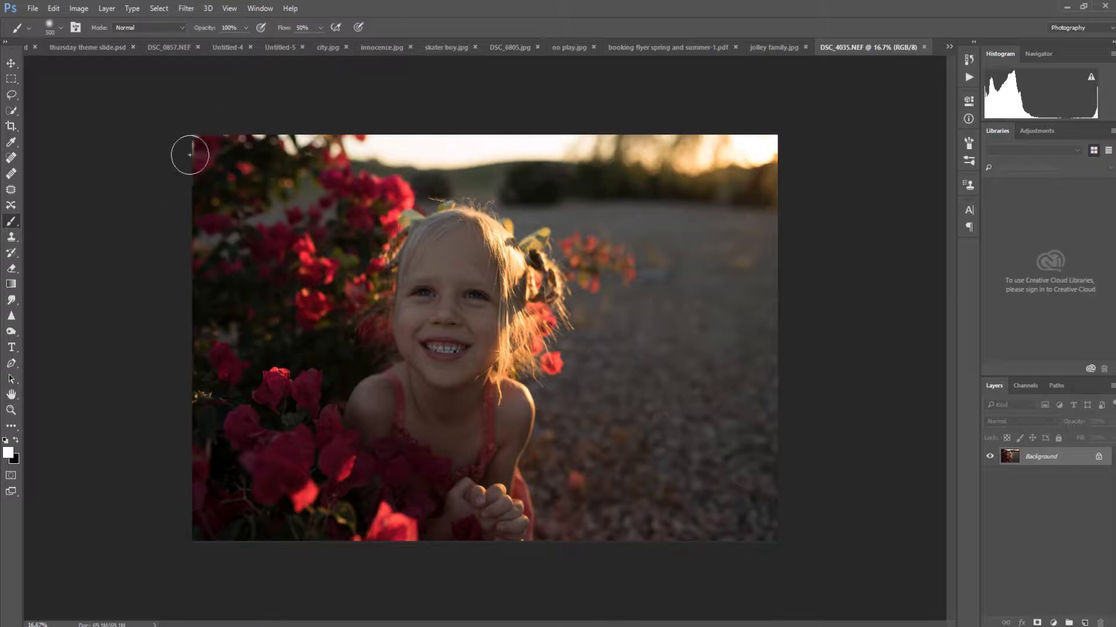
# Step: Crop the photo slightly tighter on all sides, keeping the Original Ratio
pyautogui.click(11, 126)
pyautogui.click(198, 138)
pyautogui.moveTo(198, 139); pyautogui.dragTo(213, 102)
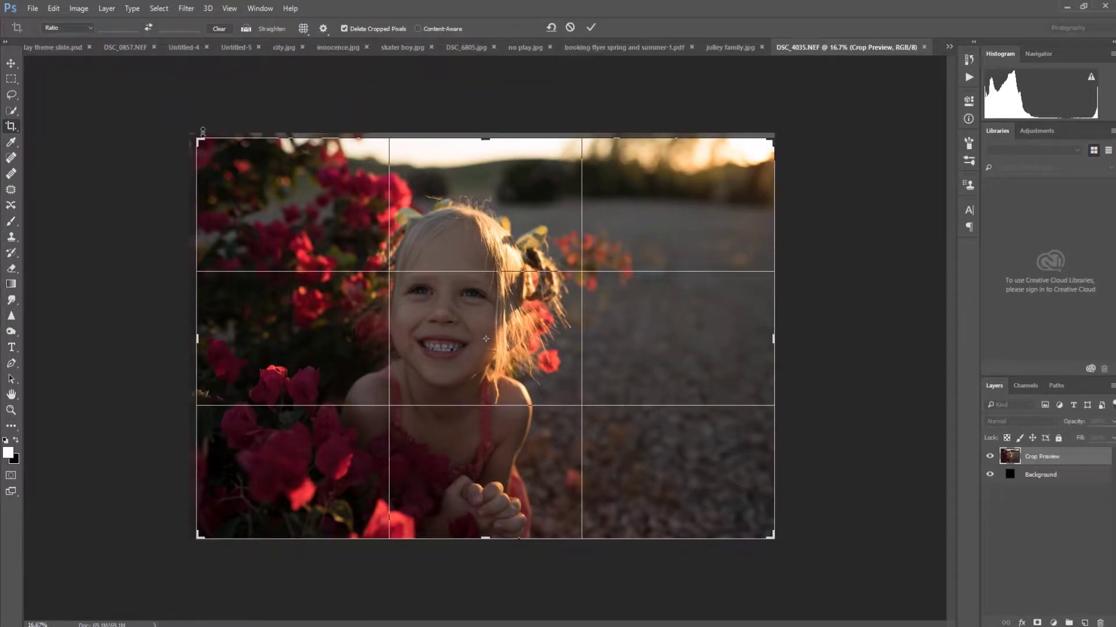
pyautogui.click(90, 29)
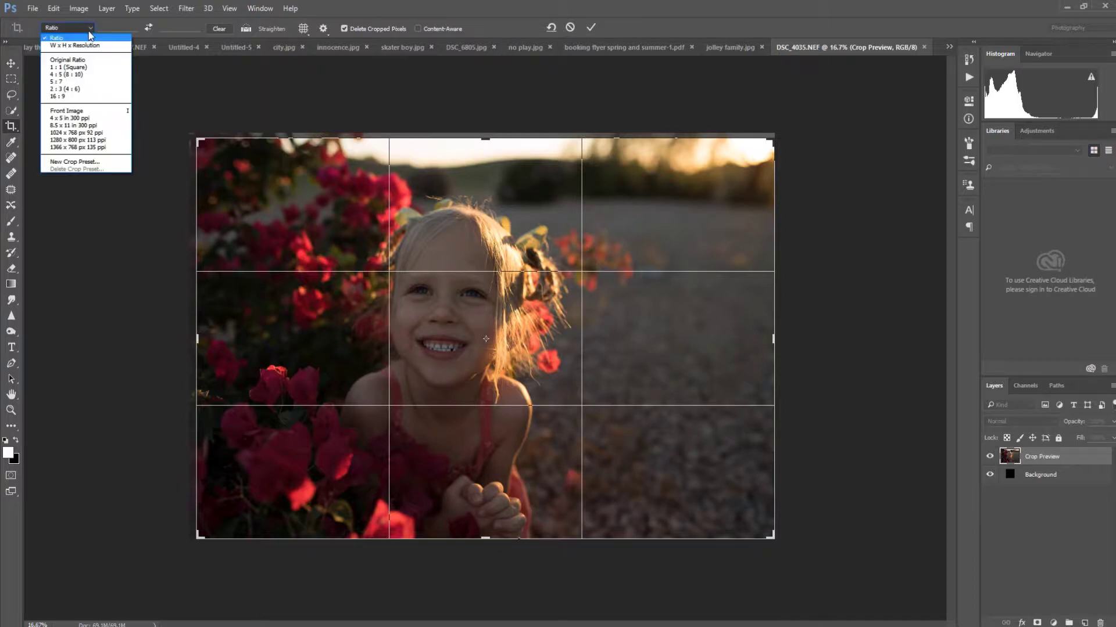
pyautogui.click(86, 59)
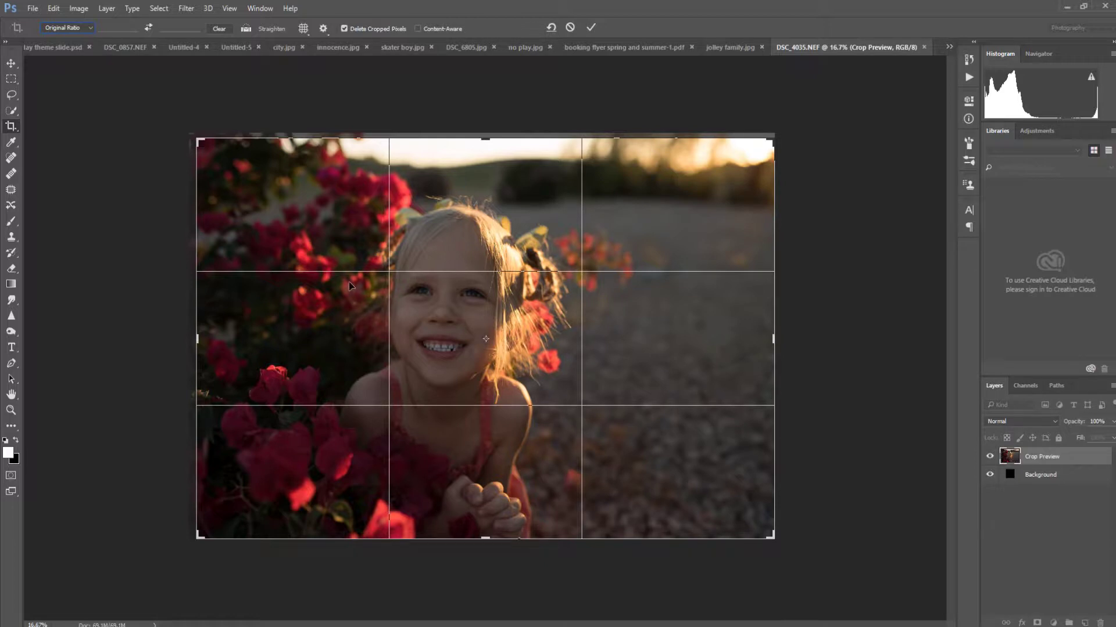
pyautogui.click(591, 26)
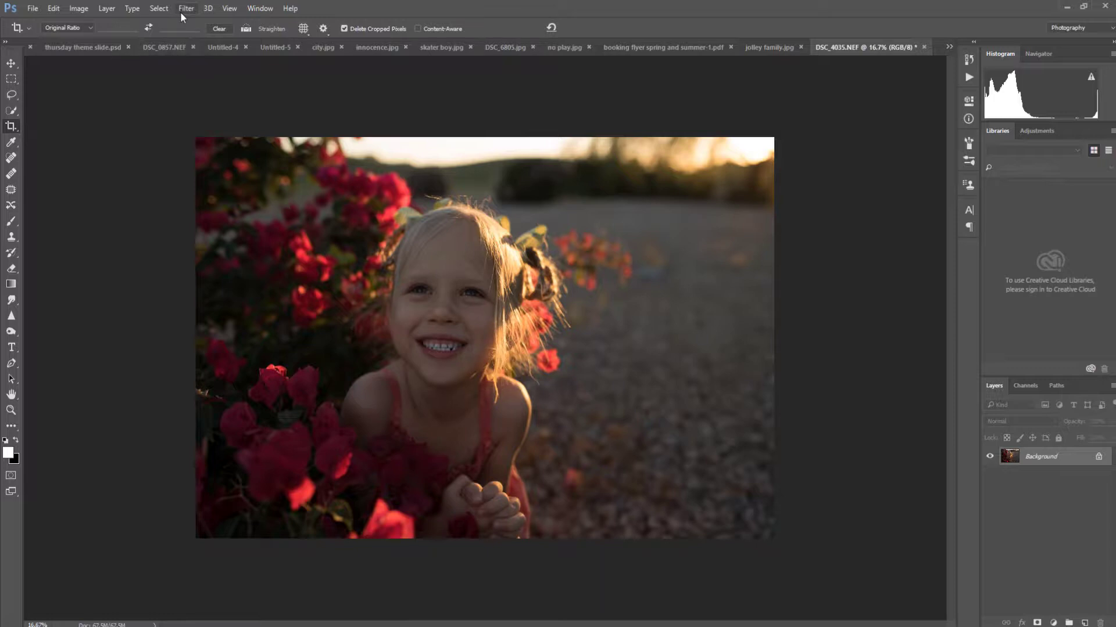
# Step: Add a Curves adjustment layer and brighten the midtones by raising the curve to input 100, output 142
pyautogui.click(106, 8)
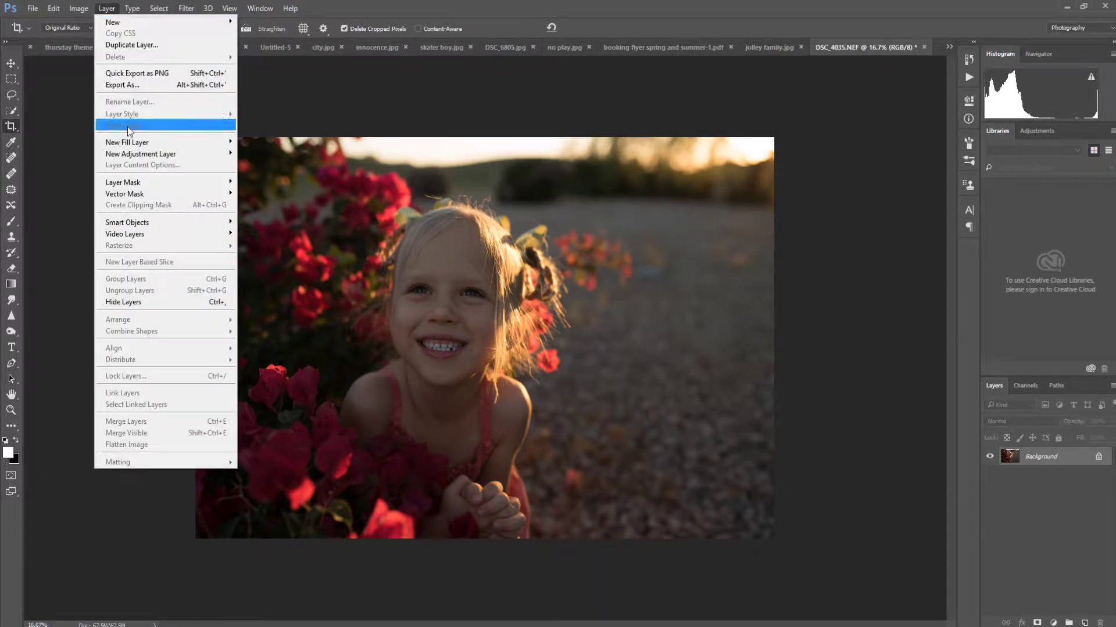
pyautogui.moveTo(137, 154)
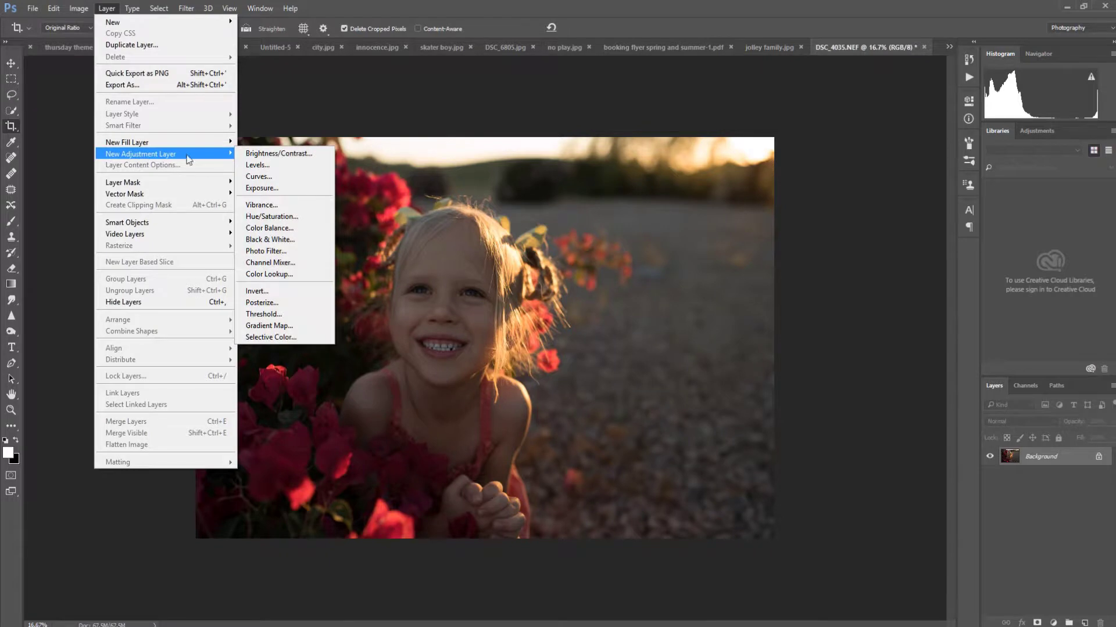
pyautogui.click(269, 178)
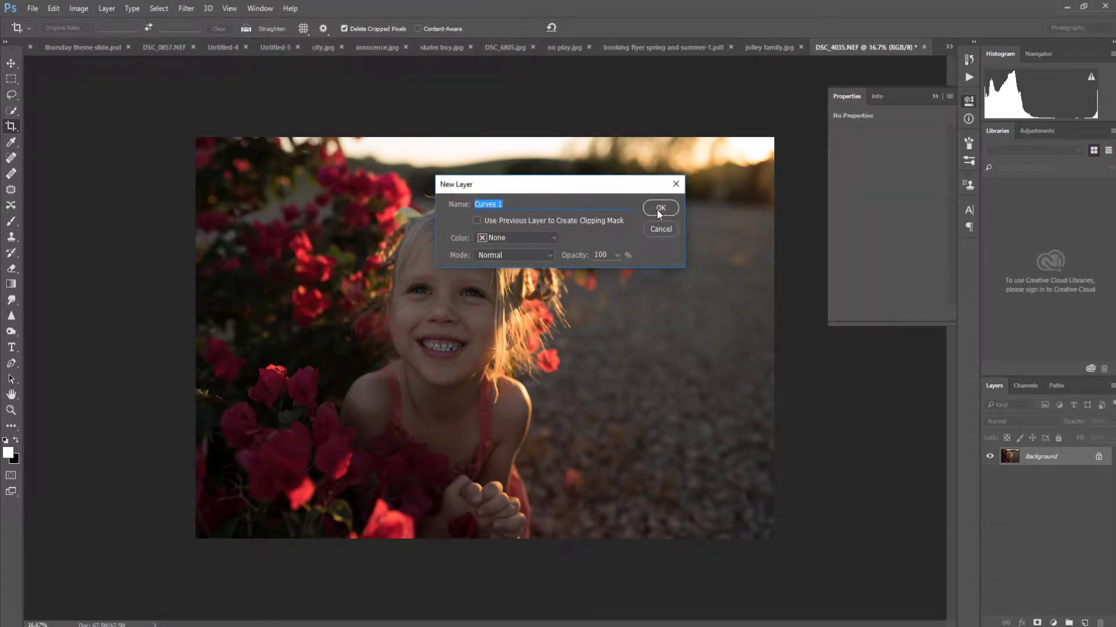
pyautogui.click(657, 210)
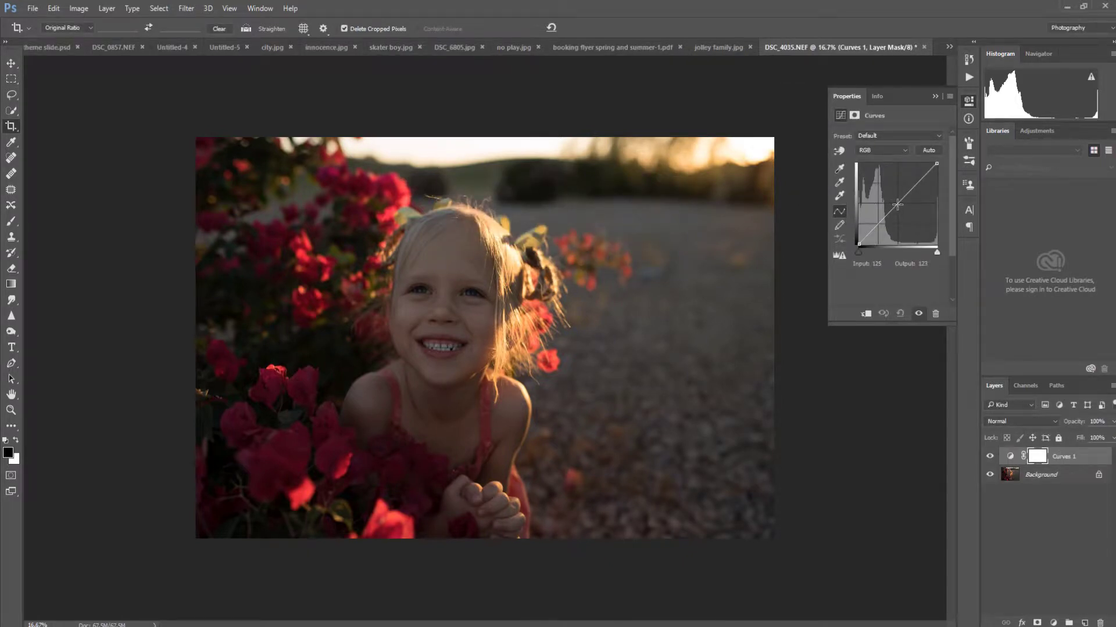
pyautogui.moveTo(898, 205); pyautogui.dragTo(889, 199)
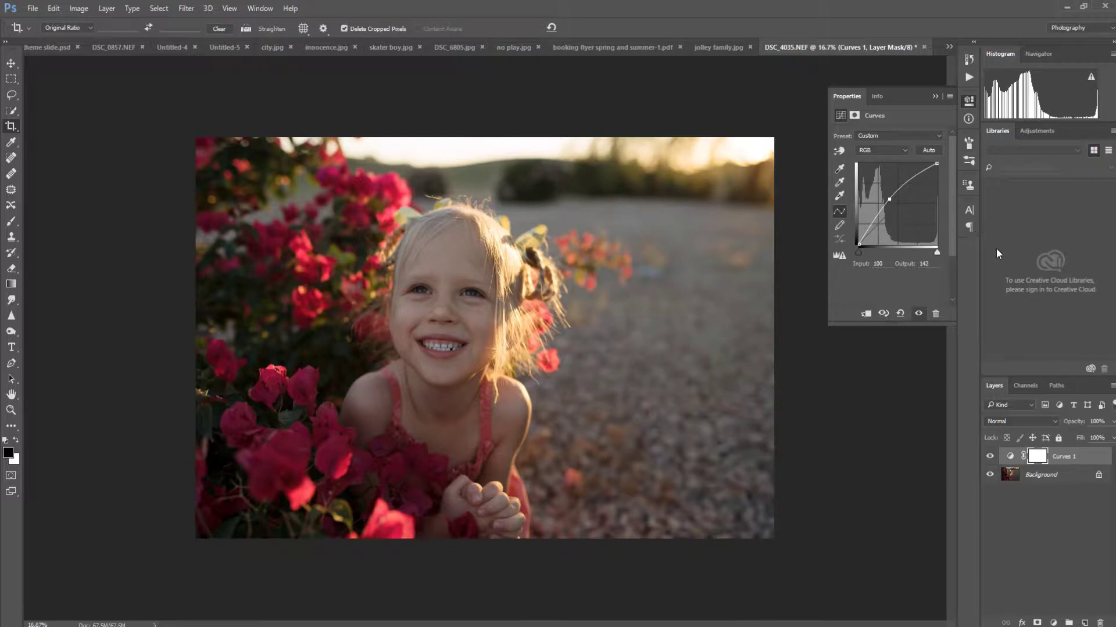
pyautogui.click(935, 96)
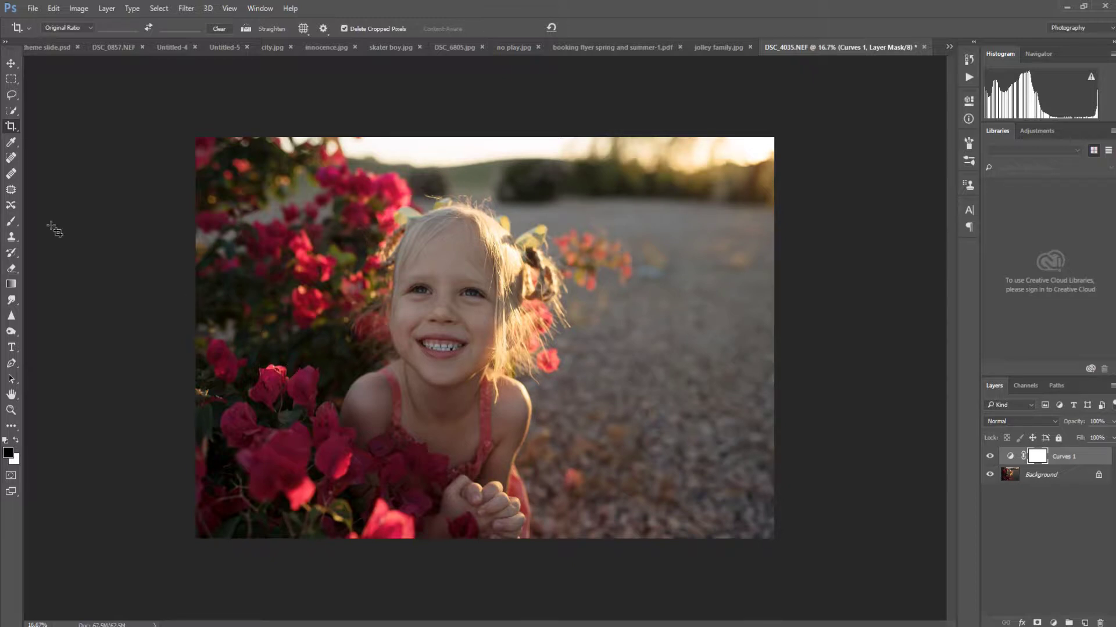
# Step: Paint black on the Curves mask over the gravel background beside the girl, using a 900 px brush at 100% opacity
pyautogui.click(15, 223)
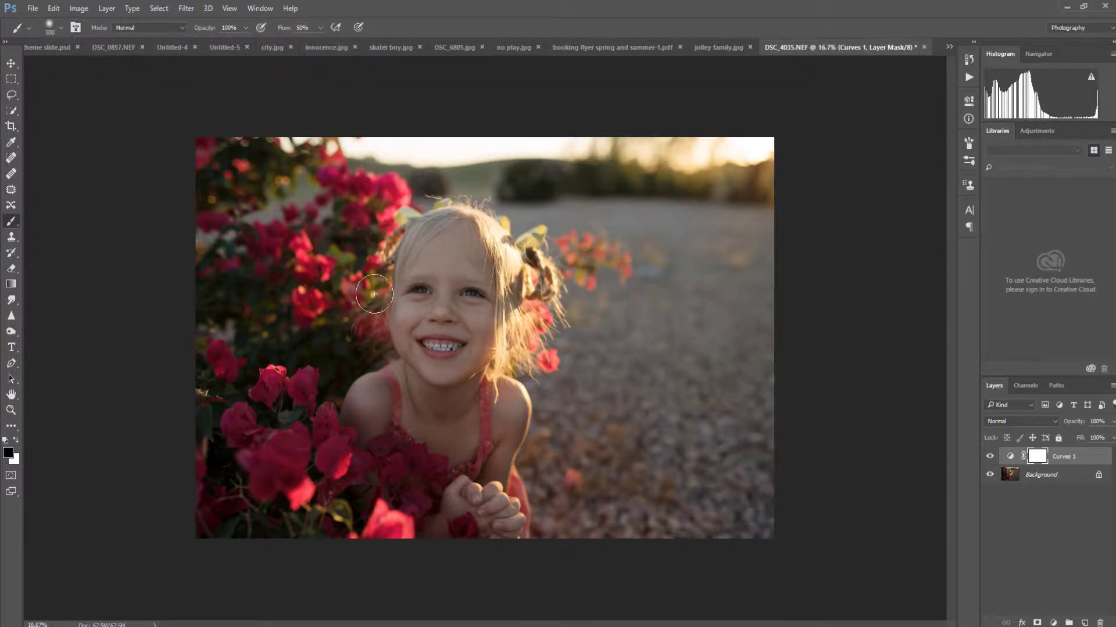
pyautogui.press(']')
pyautogui.press(']')
pyautogui.press(']')
pyautogui.press(']')
pyautogui.moveTo(717, 194)
pyautogui.mouseDown()
pyautogui.moveTo(722, 266)
pyautogui.moveTo(742, 151)
pyautogui.moveTo(742, 232)
pyautogui.moveTo(754, 151)
pyautogui.moveTo(739, 494)
pyautogui.moveTo(704, 535)
pyautogui.moveTo(699, 523)
pyautogui.moveTo(739, 506)
pyautogui.moveTo(648, 558)
pyautogui.moveTo(635, 531)
pyautogui.moveTo(591, 543)
pyautogui.moveTo(599, 530)
pyautogui.moveTo(566, 526)
pyautogui.moveTo(690, 405)
pyautogui.moveTo(661, 462)
pyautogui.moveTo(686, 370)
pyautogui.moveTo(689, 182)
pyautogui.moveTo(655, 155)
pyautogui.moveTo(654, 275)
pyautogui.moveTo(636, 252)
pyautogui.moveTo(610, 299)
pyautogui.moveTo(599, 287)
pyautogui.moveTo(585, 313)
pyautogui.moveTo(580, 273)
pyautogui.moveTo(565, 259)
pyautogui.moveTo(559, 311)
pyautogui.moveTo(560, 246)
pyautogui.moveTo(562, 322)
pyautogui.moveTo(546, 350)
pyautogui.moveTo(571, 356)
pyautogui.moveTo(556, 354)
pyautogui.moveTo(567, 384)
pyautogui.moveTo(555, 464)
pyautogui.moveTo(566, 501)
pyautogui.moveTo(554, 473)
pyautogui.moveTo(569, 526)
pyautogui.moveTo(648, 259)
pyautogui.moveTo(619, 458)
pyautogui.moveTo(584, 377)
pyautogui.moveTo(570, 395)
pyautogui.moveTo(565, 294)
pyautogui.moveTo(534, 202)
pyautogui.moveTo(505, 178)
pyautogui.moveTo(438, 165)
pyautogui.moveTo(560, 164)
pyautogui.moveTo(430, 144)
pyautogui.moveTo(430, 170)
pyautogui.moveTo(431, 159)
pyautogui.moveTo(367, 136)
pyautogui.moveTo(392, 125)
pyautogui.moveTo(504, 132)
pyautogui.moveTo(387, 126)
pyautogui.moveTo(456, 125)
pyautogui.moveTo(469, 145)
pyautogui.moveTo(672, 131)
pyautogui.moveTo(732, 185)
pyautogui.moveTo(817, 170)
pyautogui.moveTo(578, 117)
pyautogui.moveTo(413, 187)
pyautogui.moveTo(505, 155)
pyautogui.moveTo(324, 117)
pyautogui.moveTo(415, 148)
pyautogui.moveTo(406, 157)
pyautogui.moveTo(525, 137)
pyautogui.moveTo(772, 159)
pyautogui.moveTo(592, 217)
pyautogui.mouseUp()
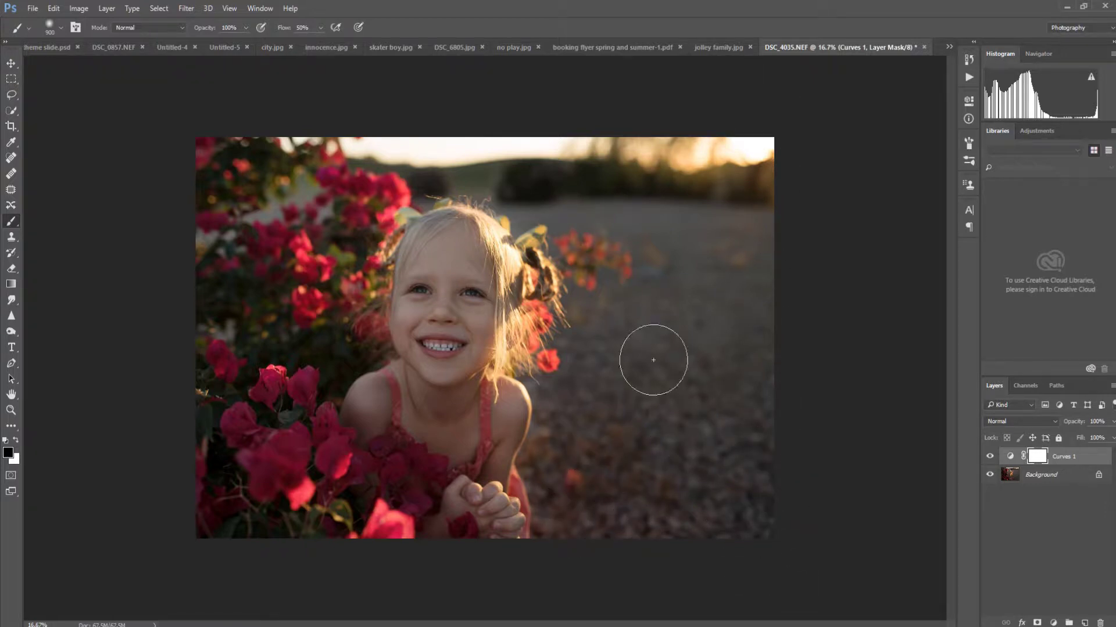
pyautogui.moveTo(601, 348); pyautogui.dragTo(629, 352)
# Step: Set the brush opacity to 30% and paint black on the mask over the flowers behind the girl to partly darken them
pyautogui.write('30')
pyautogui.press('Return')
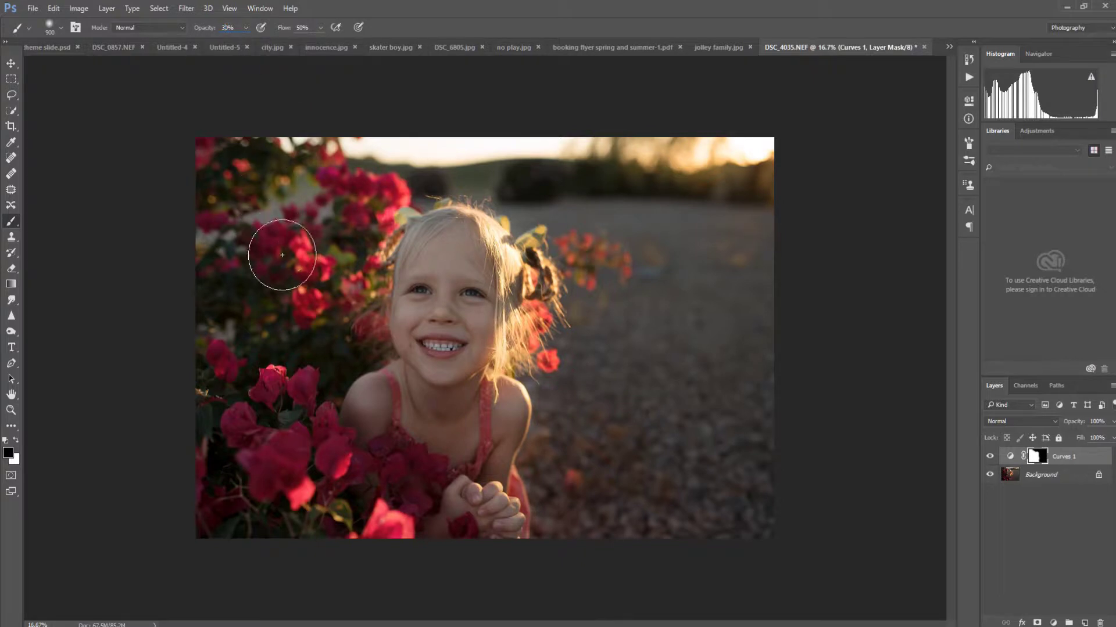
pyautogui.moveTo(284, 264)
pyautogui.mouseDown()
pyautogui.moveTo(244, 533)
pyautogui.moveTo(221, 474)
pyautogui.moveTo(215, 482)
pyautogui.moveTo(253, 434)
pyautogui.moveTo(253, 380)
pyautogui.moveTo(236, 369)
pyautogui.moveTo(320, 480)
pyautogui.moveTo(347, 494)
pyautogui.moveTo(393, 492)
pyautogui.moveTo(377, 539)
pyautogui.moveTo(308, 511)
pyautogui.moveTo(231, 503)
pyautogui.moveTo(236, 254)
pyautogui.moveTo(223, 266)
pyautogui.moveTo(293, 317)
pyautogui.moveTo(315, 350)
pyautogui.moveTo(329, 349)
pyautogui.moveTo(346, 337)
pyautogui.moveTo(346, 235)
pyautogui.moveTo(359, 199)
pyautogui.moveTo(356, 214)
pyautogui.moveTo(324, 209)
pyautogui.moveTo(388, 218)
pyautogui.moveTo(306, 293)
pyautogui.moveTo(327, 177)
pyautogui.moveTo(296, 258)
pyautogui.moveTo(302, 177)
pyautogui.moveTo(177, 192)
pyautogui.moveTo(183, 169)
pyautogui.moveTo(316, 122)
pyautogui.moveTo(342, 194)
pyautogui.moveTo(266, 179)
pyautogui.moveTo(218, 198)
pyautogui.moveTo(210, 557)
pyautogui.moveTo(306, 550)
pyautogui.moveTo(268, 533)
pyautogui.moveTo(366, 523)
pyautogui.moveTo(387, 484)
pyautogui.moveTo(325, 517)
pyautogui.moveTo(260, 474)
pyautogui.moveTo(250, 349)
pyautogui.moveTo(266, 175)
pyautogui.moveTo(236, 168)
pyautogui.moveTo(225, 132)
pyautogui.mouseUp()
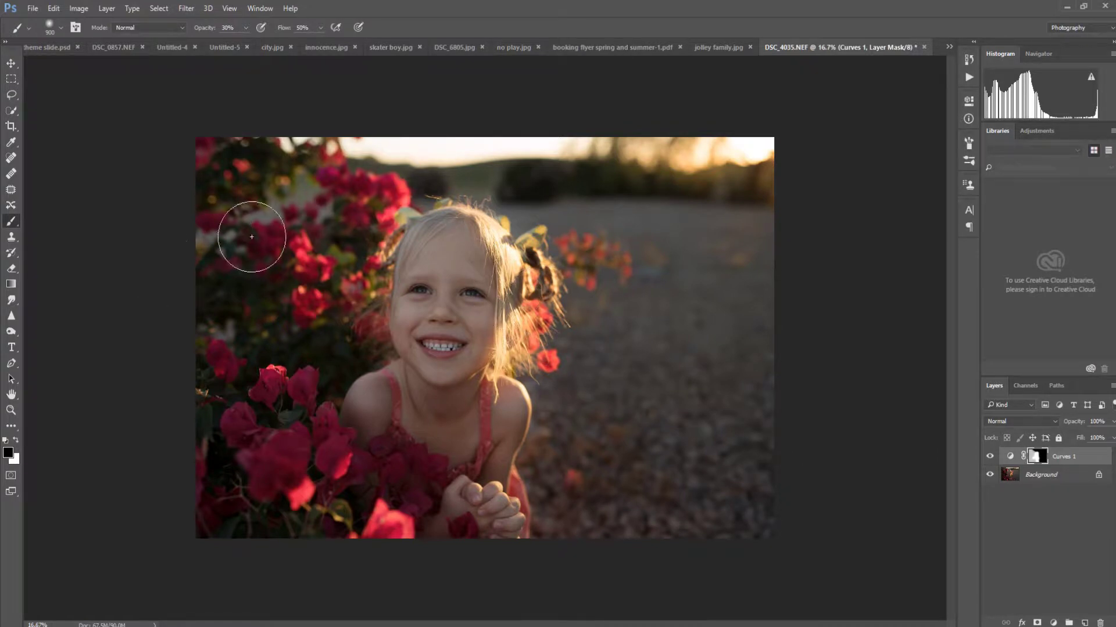
# Step: Paint white on the Curves mask over the girl's backlit ponytail with a 175 px brush at 100% opacity to restore its brightness
pyautogui.press('[')
pyautogui.press('[')
pyautogui.press('[')
pyautogui.press('[')
pyautogui.press('[')
pyautogui.press('[')
pyautogui.press('[')
pyautogui.click(16, 440)
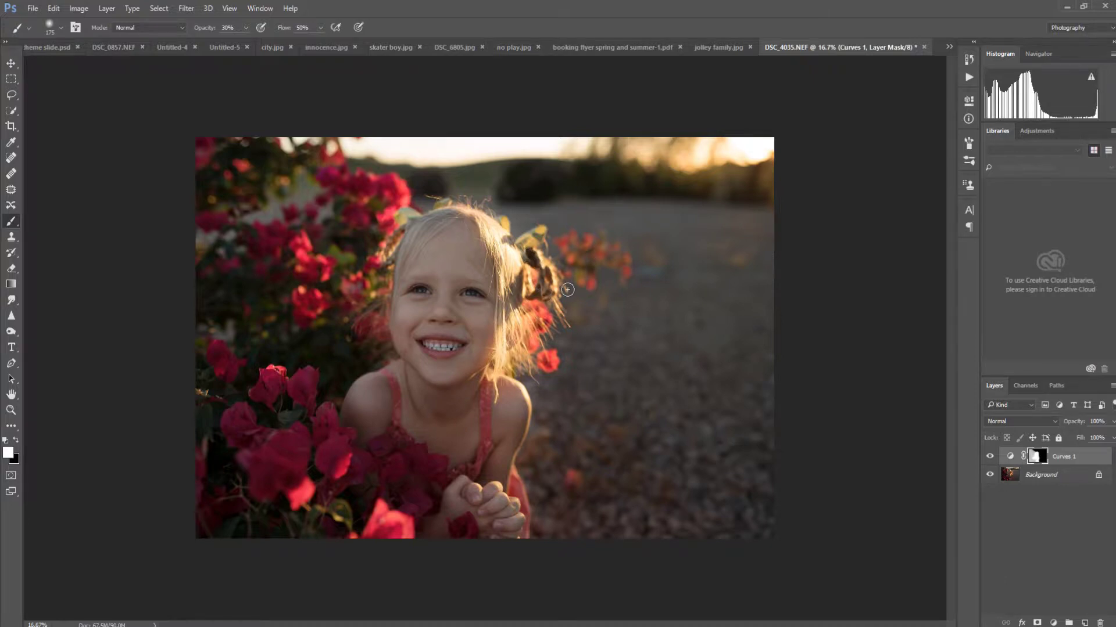
pyautogui.hotkey('ctrl', '+')
pyautogui.hotkey('ctrl', '+')
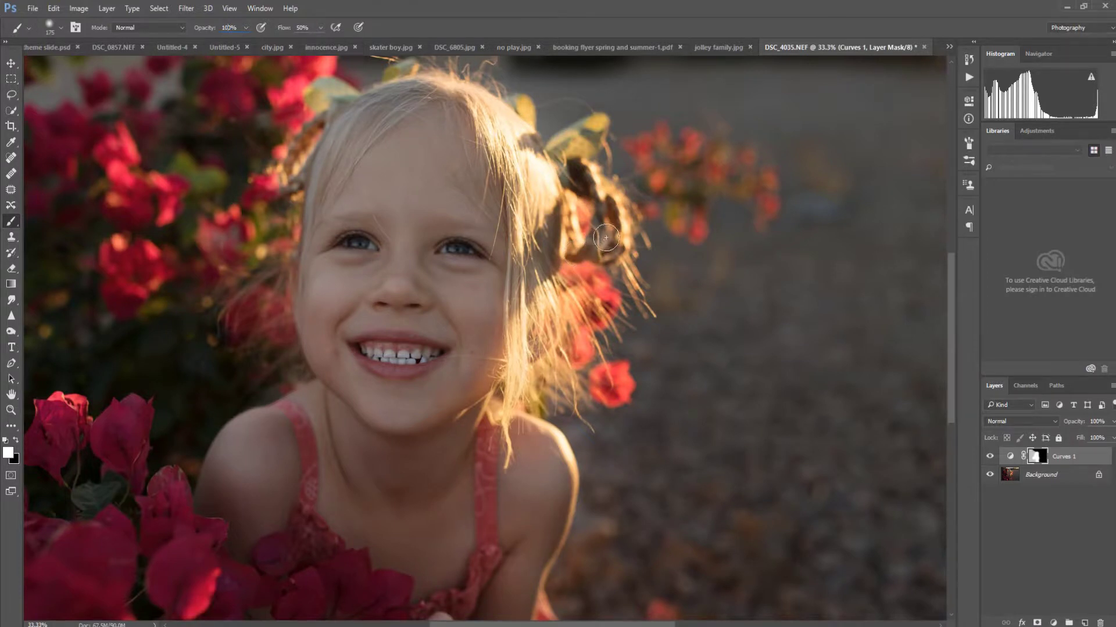
pyautogui.moveTo(606, 238)
pyautogui.mouseDown()
pyautogui.moveTo(602, 202)
pyautogui.moveTo(581, 177)
pyautogui.moveTo(617, 235)
pyautogui.moveTo(587, 255)
pyautogui.moveTo(561, 196)
pyautogui.moveTo(575, 173)
pyautogui.moveTo(585, 185)
pyautogui.mouseUp()
pyautogui.hotkey('ctrl', '-')
pyautogui.hotkey('ctrl', '-')
pyautogui.hotkey('ctrl', '-')
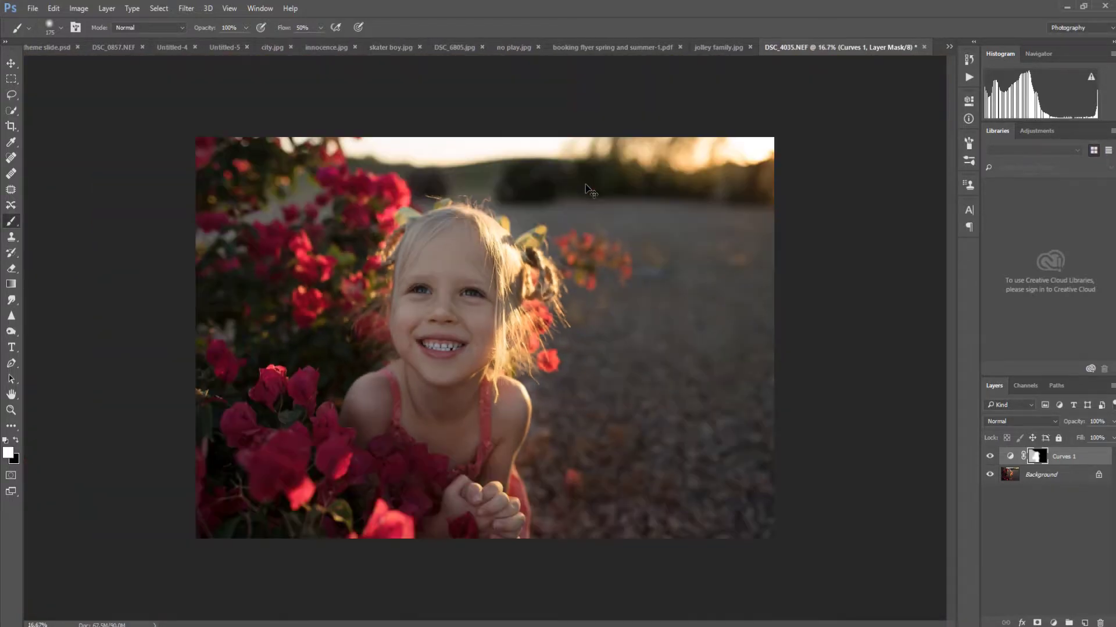
# Step: Compare the photo before and after the Curves adjustment by toggling the layer's visibility
pyautogui.click(990, 458)
pyautogui.click(990, 458)
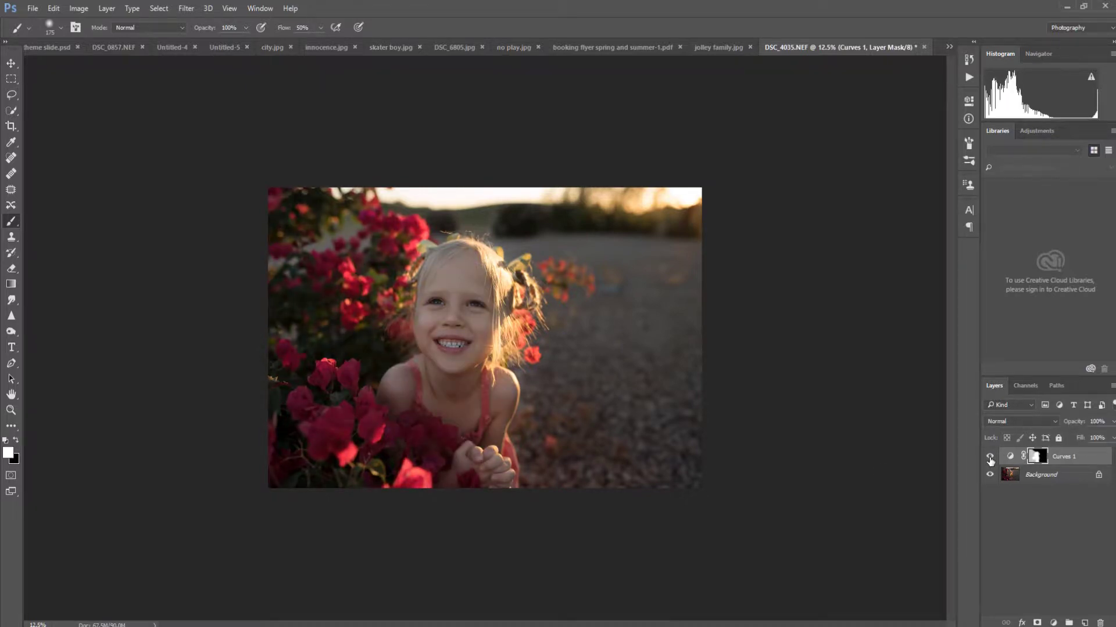
pyautogui.click(990, 458)
pyautogui.click(990, 457)
pyautogui.click(16, 440)
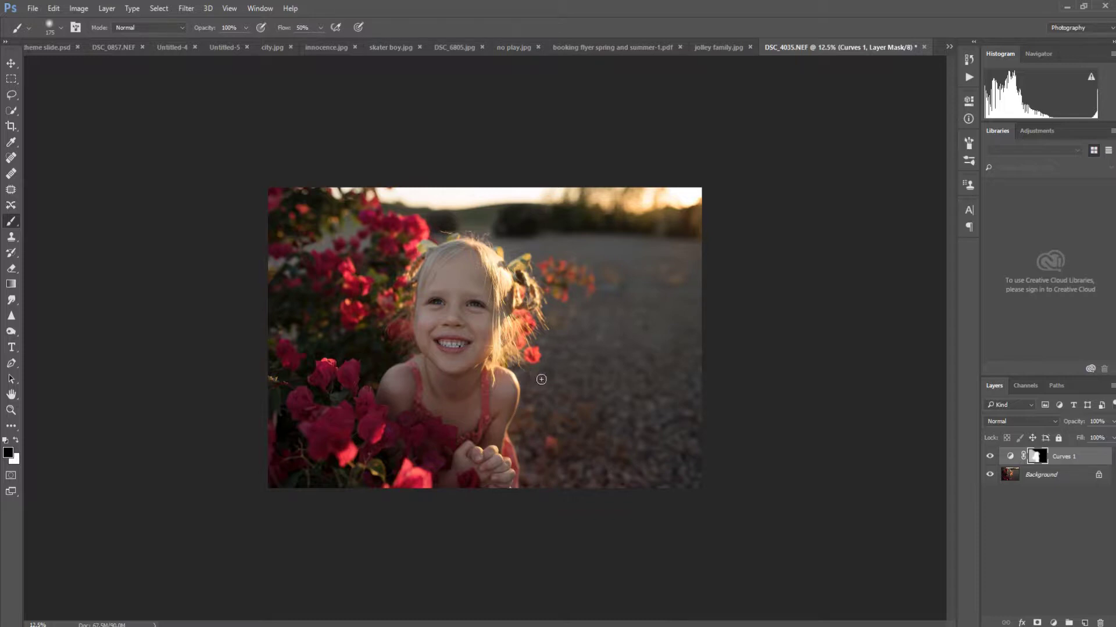
pyautogui.click(989, 456)
pyautogui.click(989, 456)
pyautogui.hotkey('ctrl', '+')
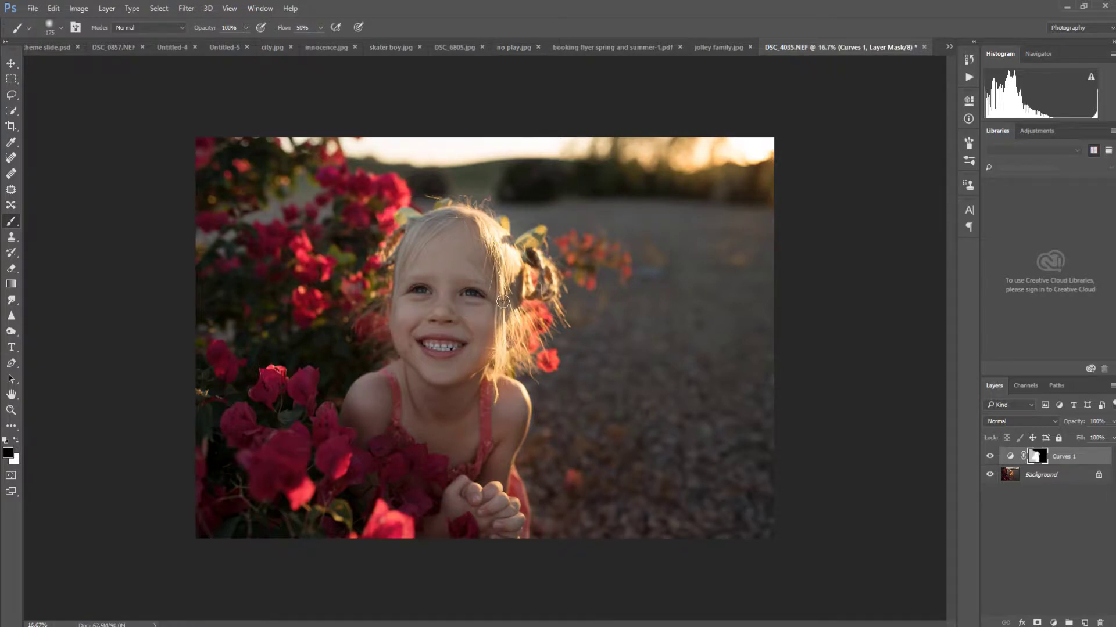
# Step: Flatten the image and duplicate the Background layer
pyautogui.click(106, 7)
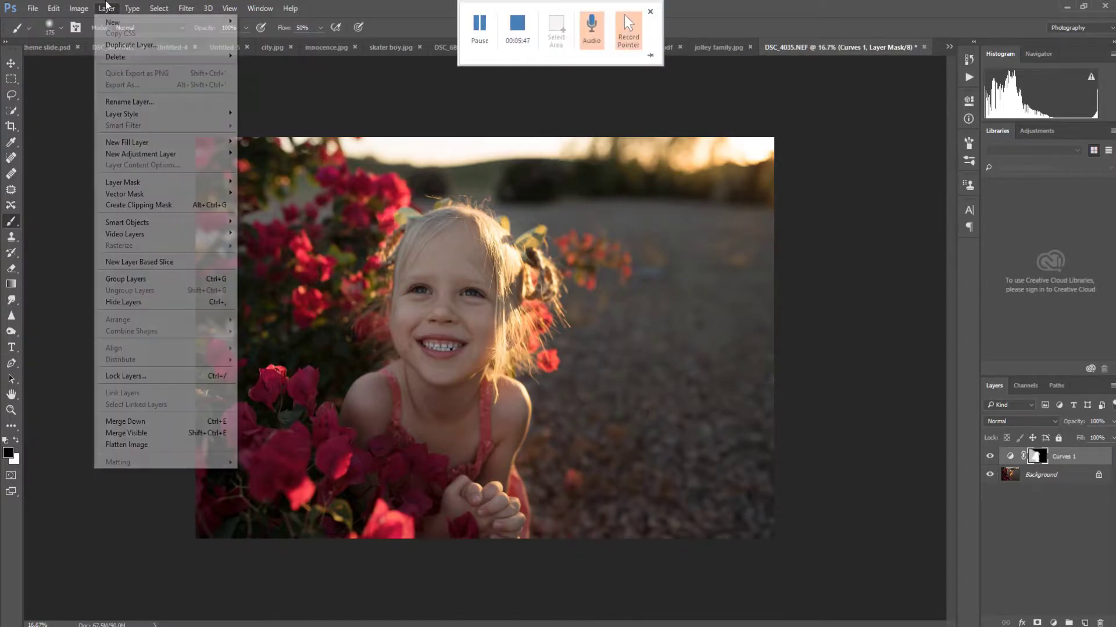
pyautogui.click(105, 445)
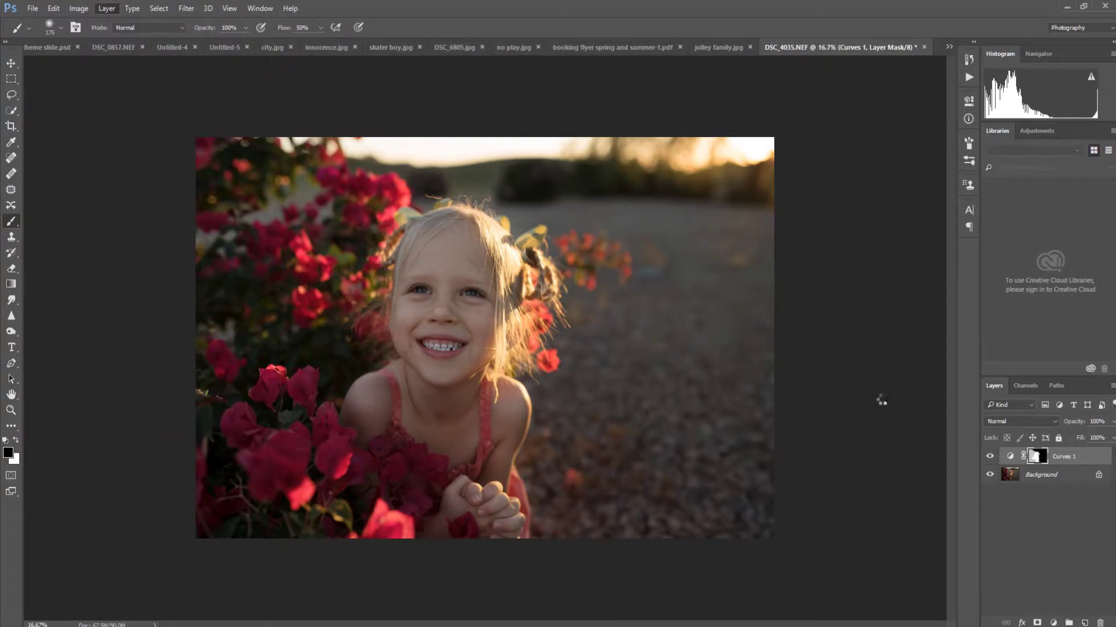
pyautogui.rightClick(1031, 465)
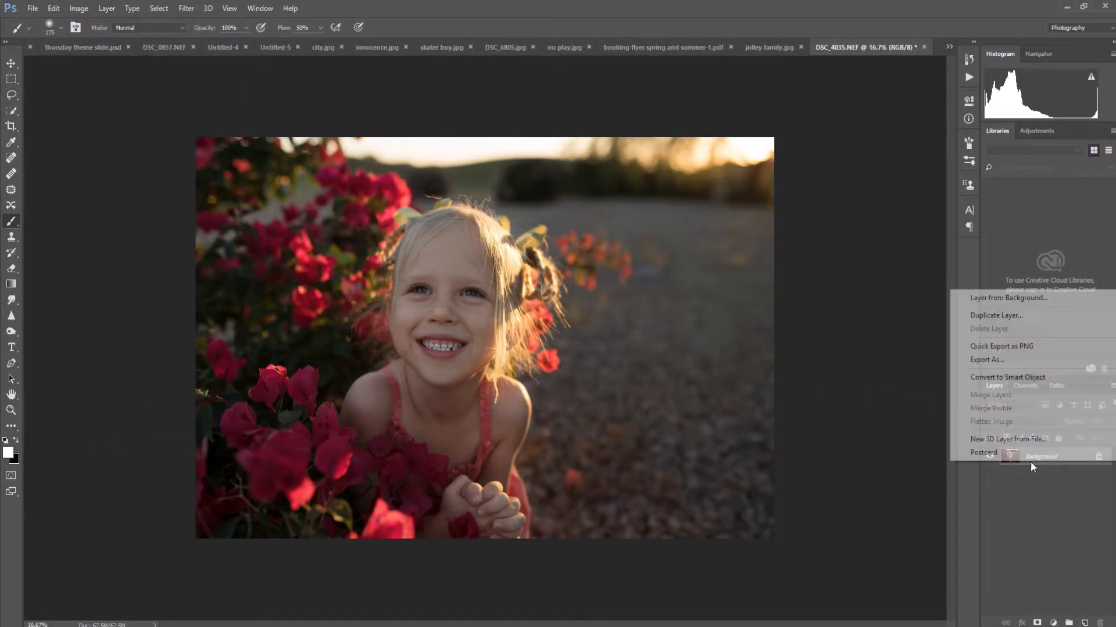
pyautogui.click(1023, 316)
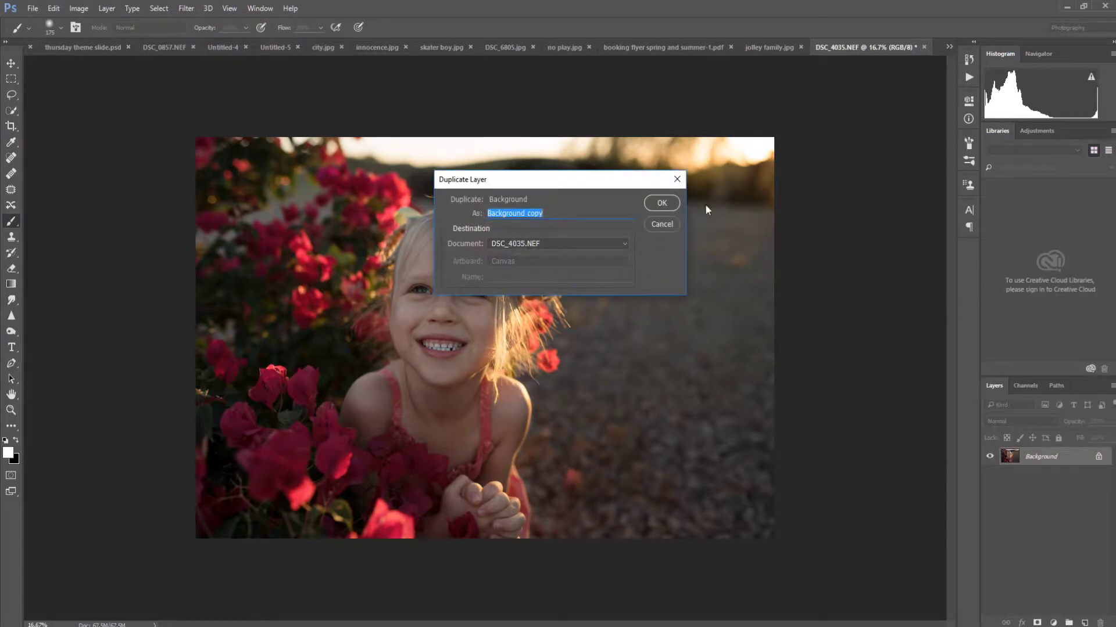
pyautogui.click(662, 204)
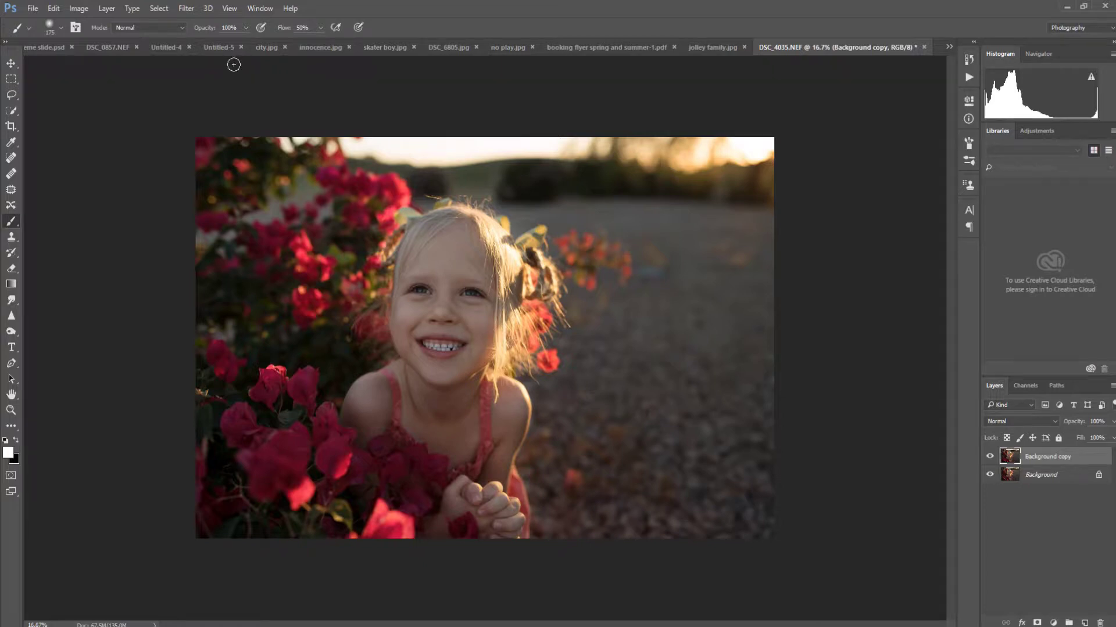
# Step: Apply a High Pass filter with a radius of 10 pixels to the duplicated layer
pyautogui.click(195, 8)
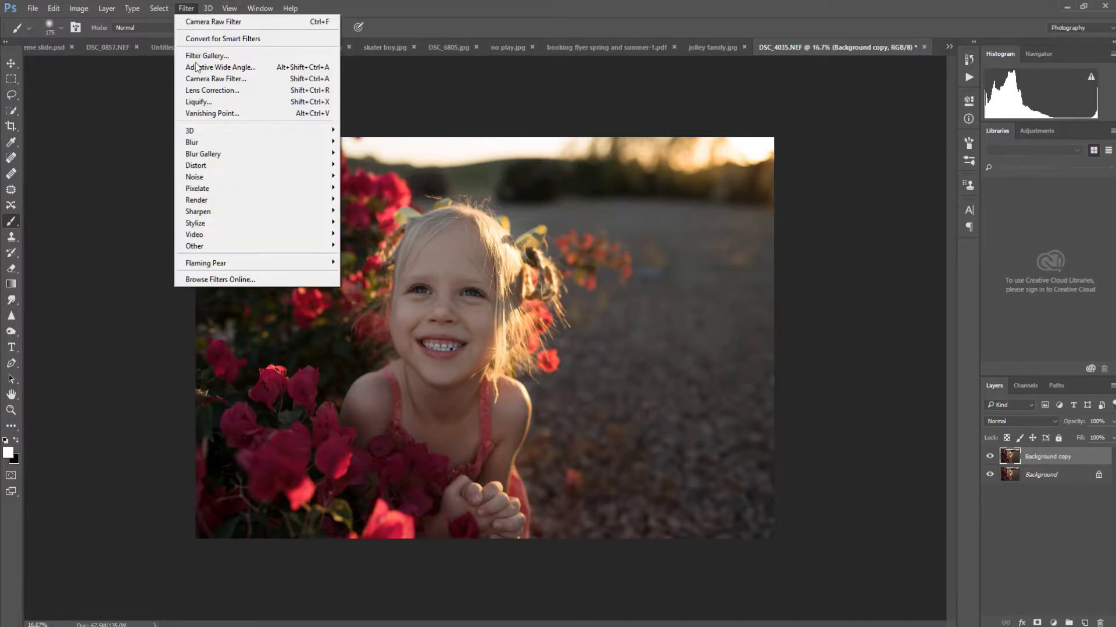
pyautogui.moveTo(211, 224)
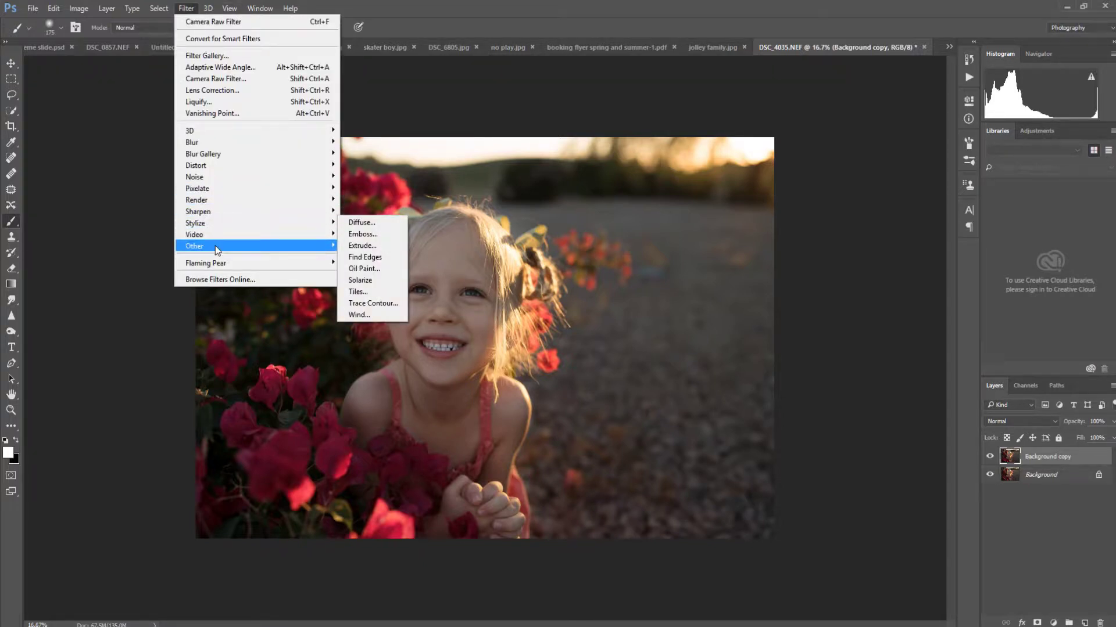
pyautogui.moveTo(215, 245)
pyautogui.click(360, 257)
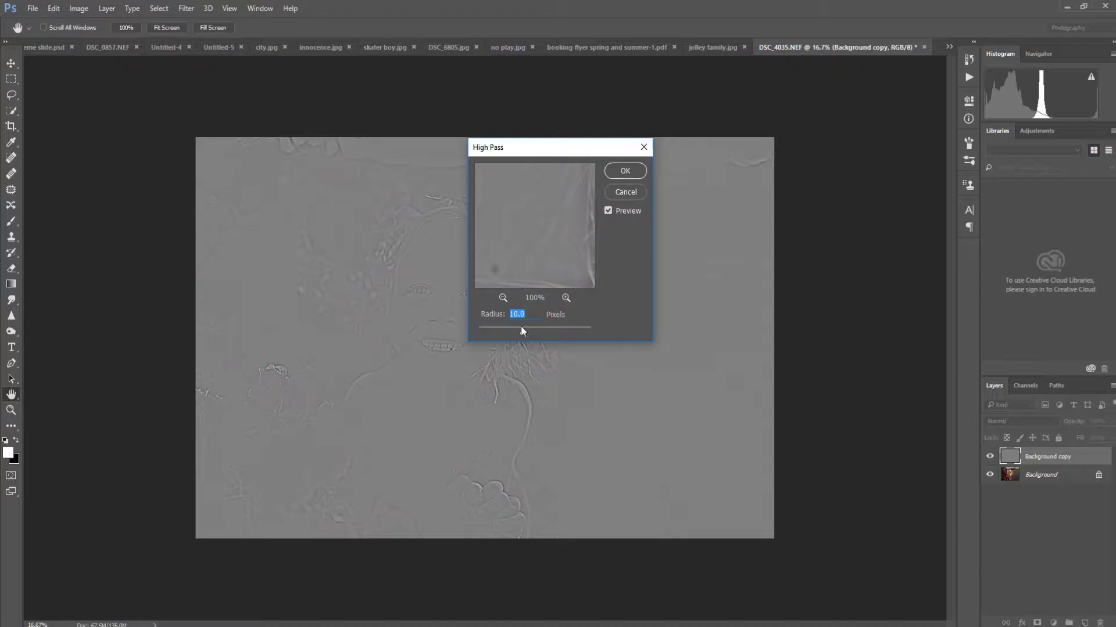
pyautogui.click(619, 172)
pyautogui.press('b')
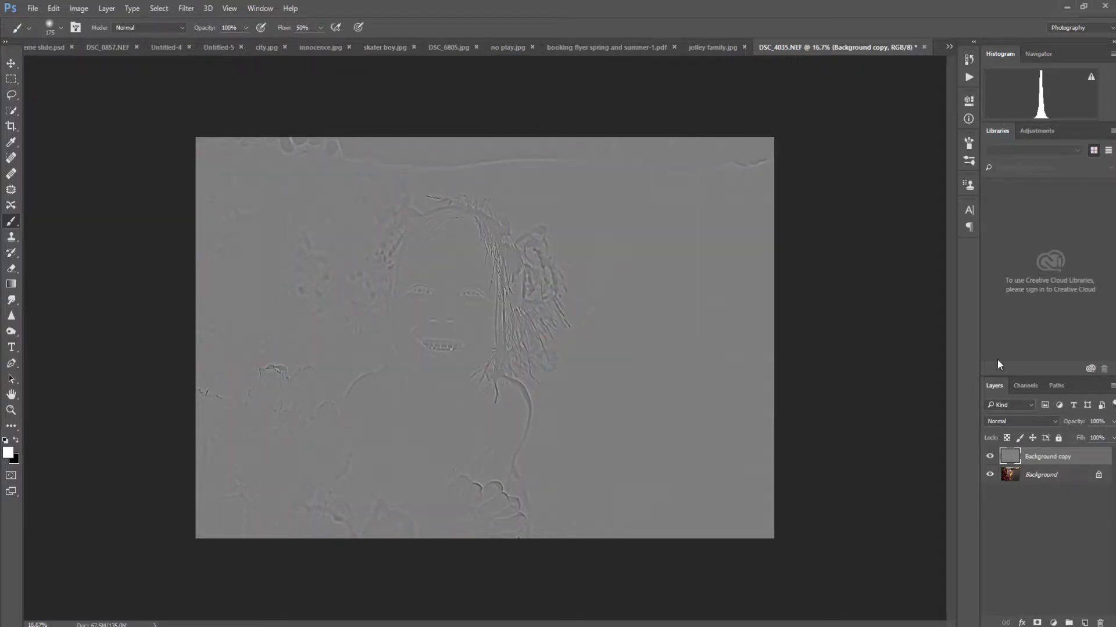
# Step: Set the High Pass layer's blend mode to Soft Light and compare the photo with and without the sharpening
pyautogui.click(999, 423)
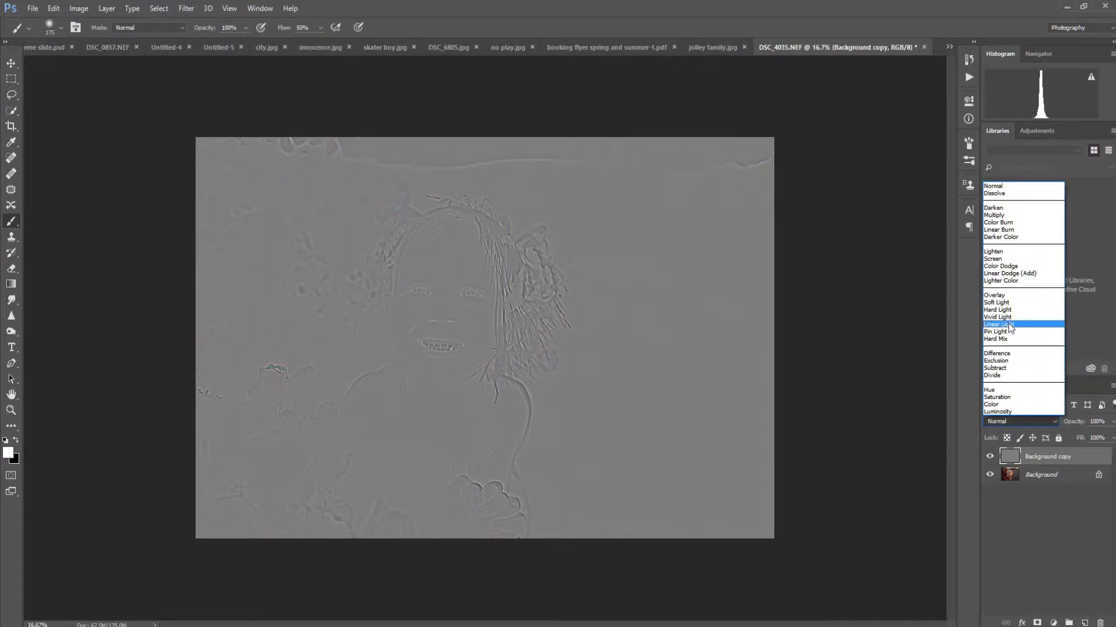
pyautogui.click(1010, 302)
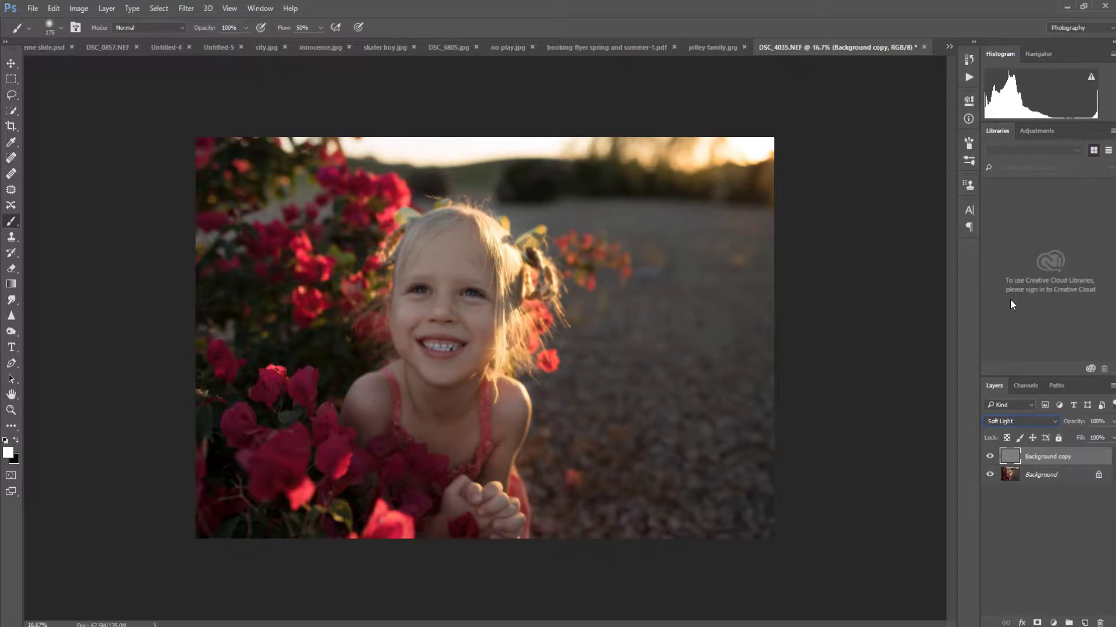
pyautogui.click(990, 458)
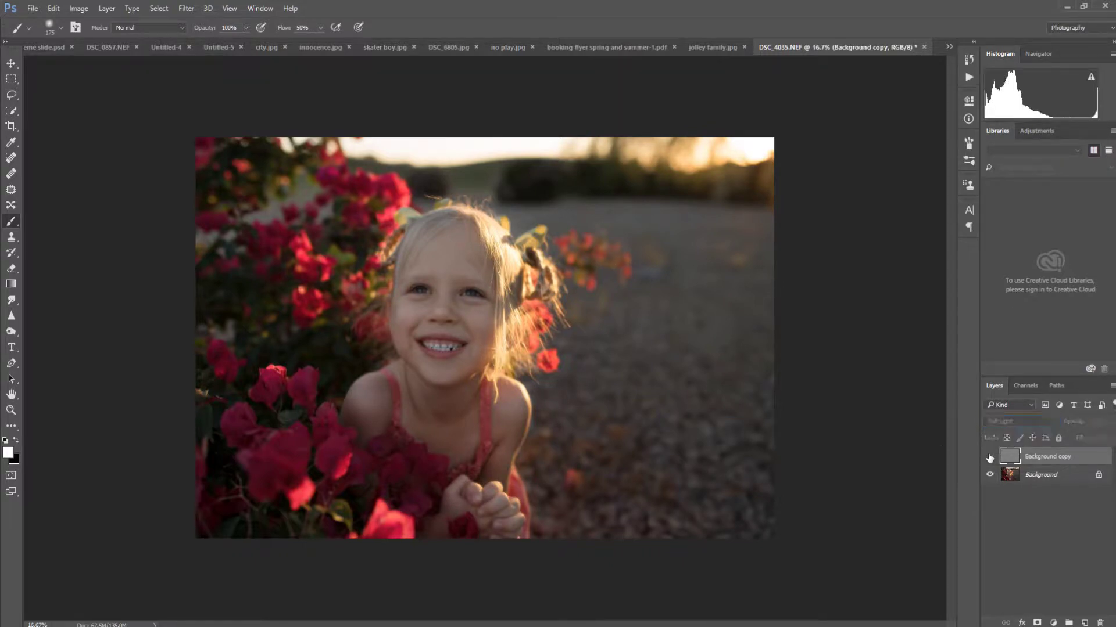
pyautogui.click(990, 457)
pyautogui.click(989, 458)
pyautogui.click(989, 458)
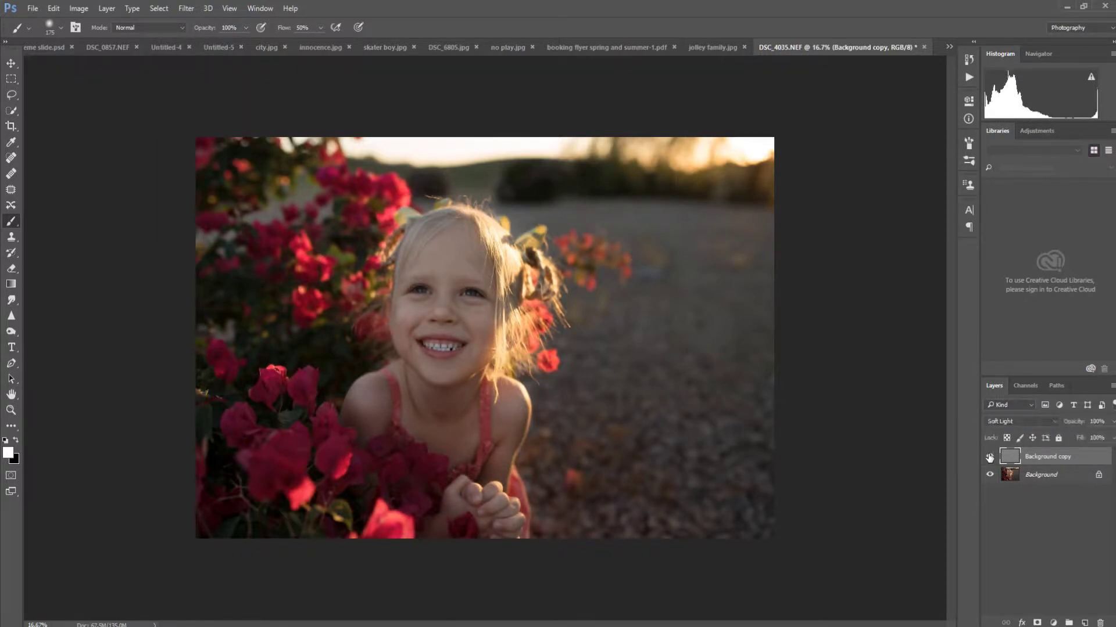
pyautogui.click(990, 458)
pyautogui.click(989, 458)
# Step: Add a layer mask to the sharpening layer and invert it to black to hide the effect
pyautogui.click(1036, 623)
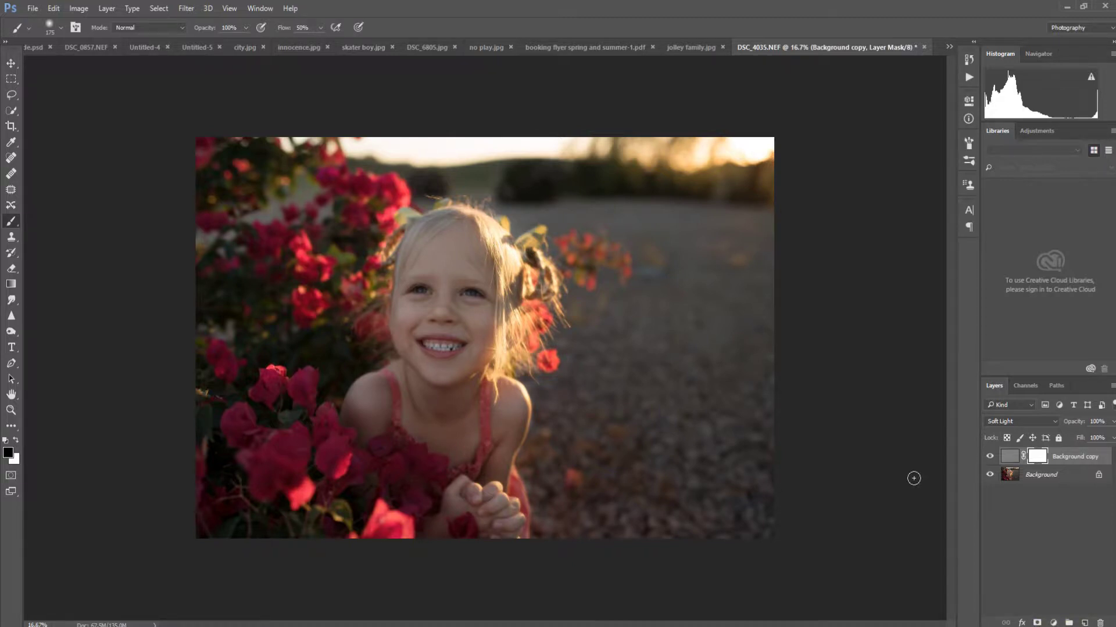
pyautogui.hotkey('ctrl', 'i')
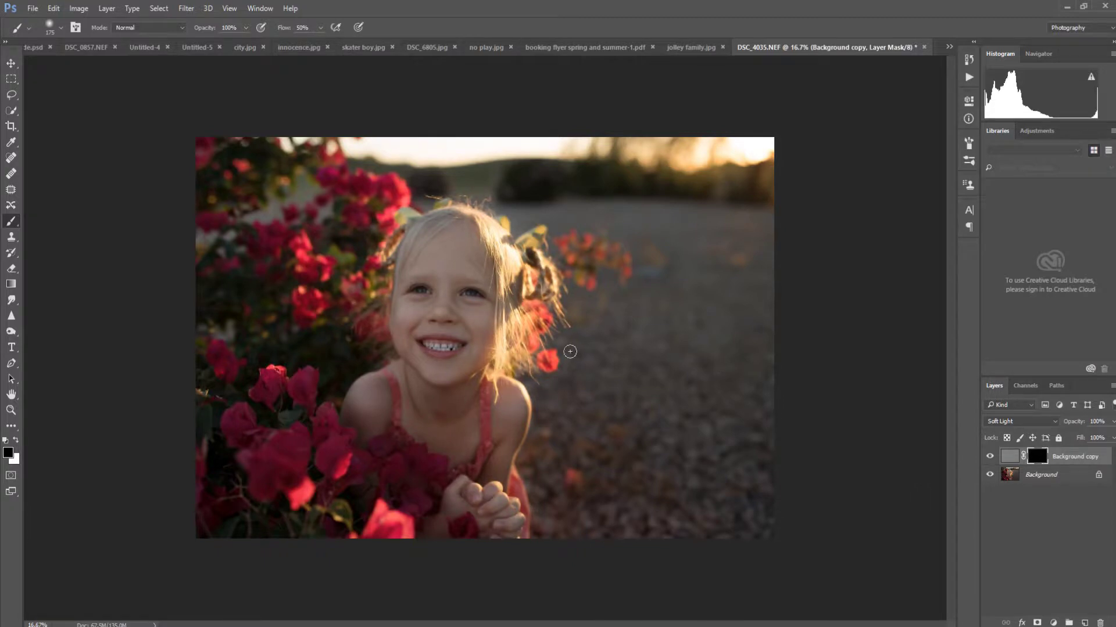
# Step: Paint white on the sharpening layer's mask to reveal the effect on the girl, using a smaller brush for the close-up facial areas
pyautogui.click(17, 441)
pyautogui.moveTo(414, 390)
pyautogui.mouseDown()
pyautogui.moveTo(413, 355)
pyautogui.moveTo(457, 372)
pyautogui.moveTo(466, 363)
pyautogui.moveTo(427, 373)
pyautogui.moveTo(415, 332)
pyautogui.moveTo(412, 405)
pyautogui.moveTo(420, 394)
pyautogui.moveTo(466, 405)
pyautogui.moveTo(465, 450)
pyautogui.moveTo(421, 430)
pyautogui.moveTo(413, 413)
pyautogui.moveTo(349, 406)
pyautogui.moveTo(377, 385)
pyautogui.moveTo(371, 426)
pyautogui.moveTo(360, 418)
pyautogui.moveTo(515, 415)
pyautogui.moveTo(500, 408)
pyautogui.moveTo(507, 458)
pyautogui.moveTo(451, 537)
pyautogui.mouseUp()
pyautogui.hotkey('ctrl', '+')
pyautogui.hotkey('ctrl', '+')
pyautogui.hotkey('ctrl', '+')
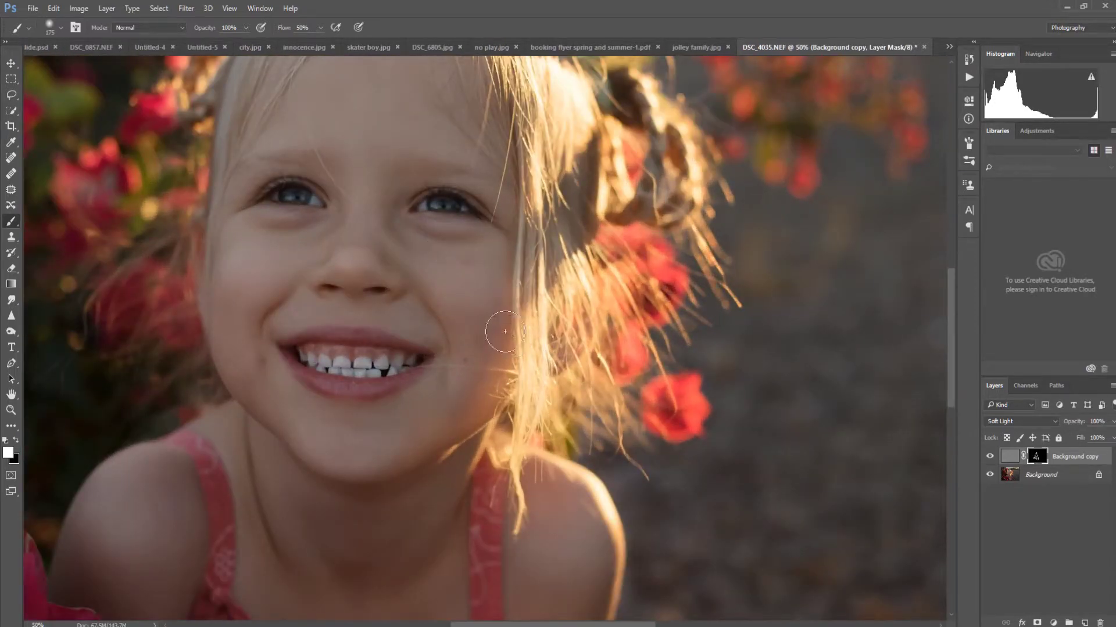
pyautogui.press('[')
pyautogui.press('[')
pyautogui.press('[')
pyautogui.press('[')
pyautogui.moveTo(313, 302)
pyautogui.mouseDown()
pyautogui.moveTo(282, 321)
pyautogui.moveTo(323, 309)
pyautogui.moveTo(399, 320)
pyautogui.moveTo(401, 311)
pyautogui.moveTo(431, 335)
pyautogui.moveTo(439, 373)
pyautogui.moveTo(389, 478)
pyautogui.moveTo(273, 394)
pyautogui.moveTo(251, 392)
pyautogui.moveTo(223, 354)
pyautogui.moveTo(332, 455)
pyautogui.moveTo(378, 473)
pyautogui.moveTo(310, 447)
pyautogui.moveTo(328, 459)
pyautogui.moveTo(380, 459)
pyautogui.moveTo(471, 383)
pyautogui.moveTo(451, 425)
pyautogui.moveTo(492, 392)
pyautogui.moveTo(425, 440)
pyautogui.moveTo(441, 442)
pyautogui.moveTo(464, 417)
pyautogui.moveTo(379, 422)
pyautogui.moveTo(422, 399)
pyautogui.moveTo(339, 422)
pyautogui.moveTo(299, 410)
pyautogui.mouseUp()
pyautogui.moveTo(233, 273); pyautogui.dragTo(288, 265)
# Step: Duplicate the Background layer again beneath the masked sharpening layer
pyautogui.rightClick(1033, 475)
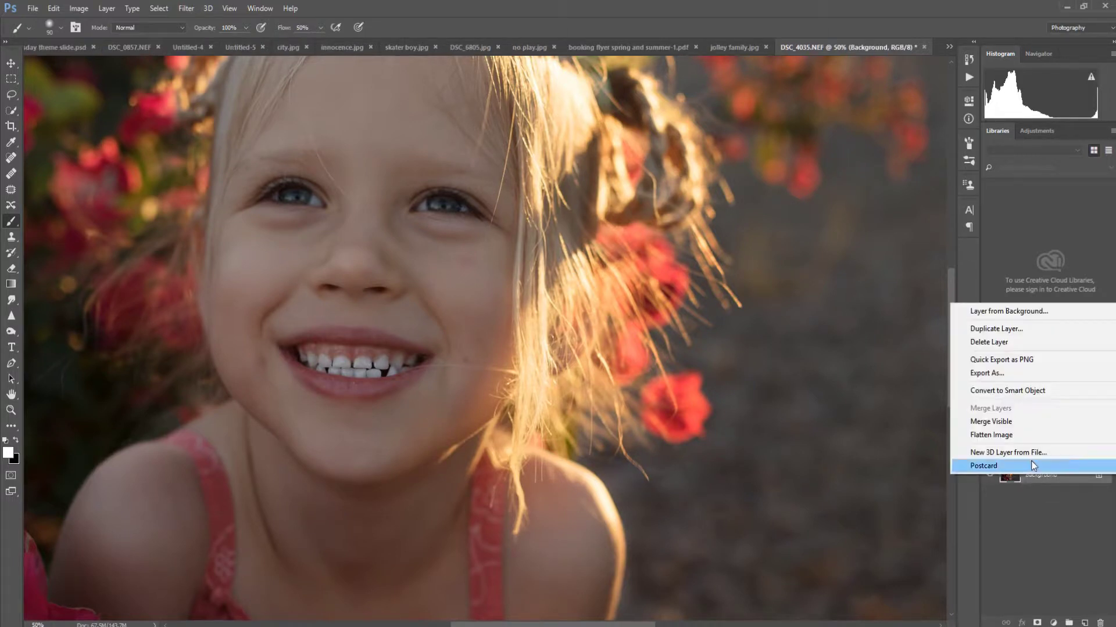
pyautogui.click(1000, 330)
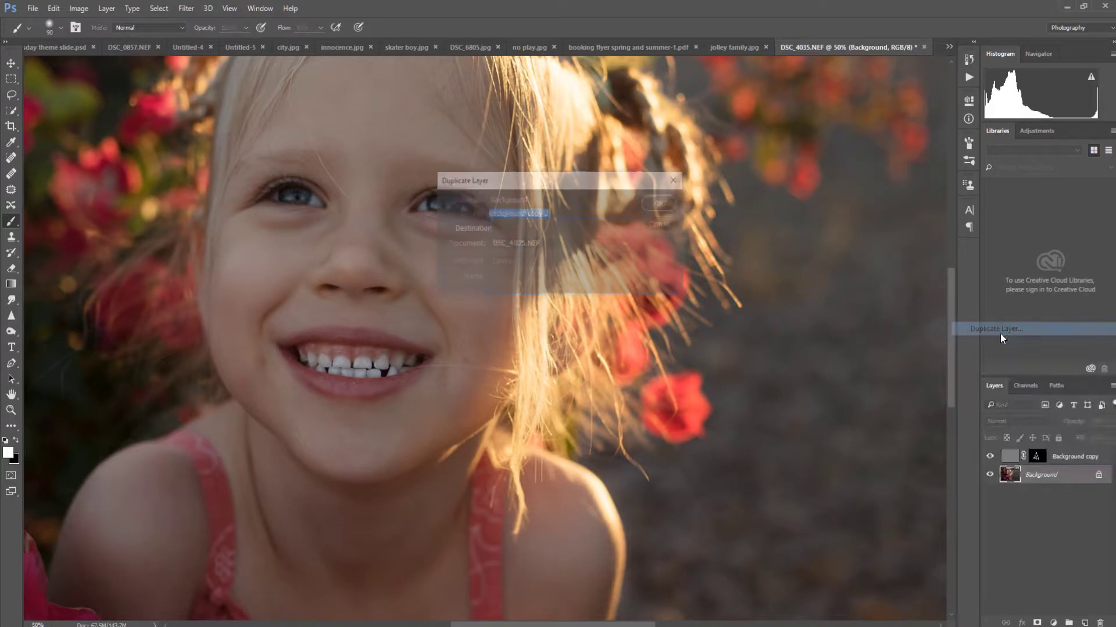
pyautogui.click(670, 201)
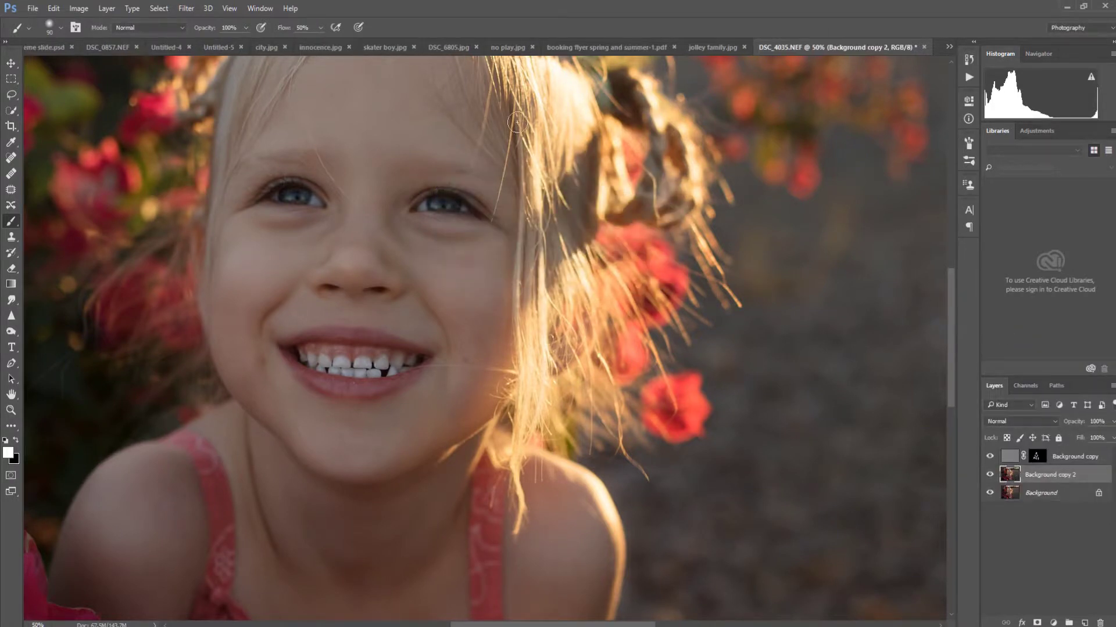
# Step: Apply a High Pass filter with a radius of 10 pixels to the new Background duplicate
pyautogui.click(187, 9)
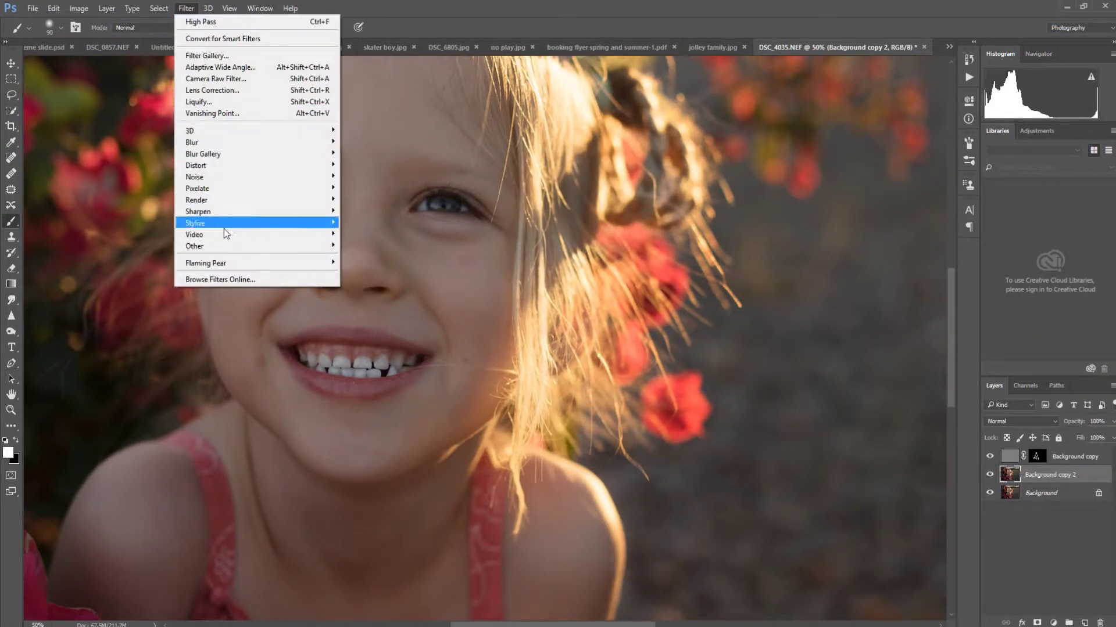
pyautogui.moveTo(236, 247)
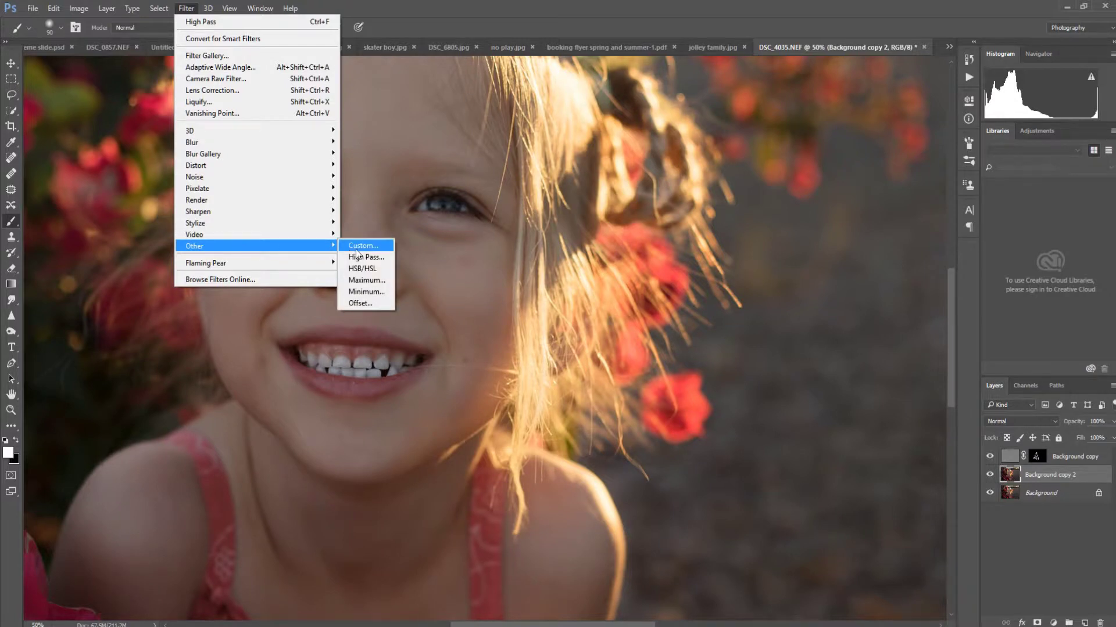
pyautogui.click(356, 252)
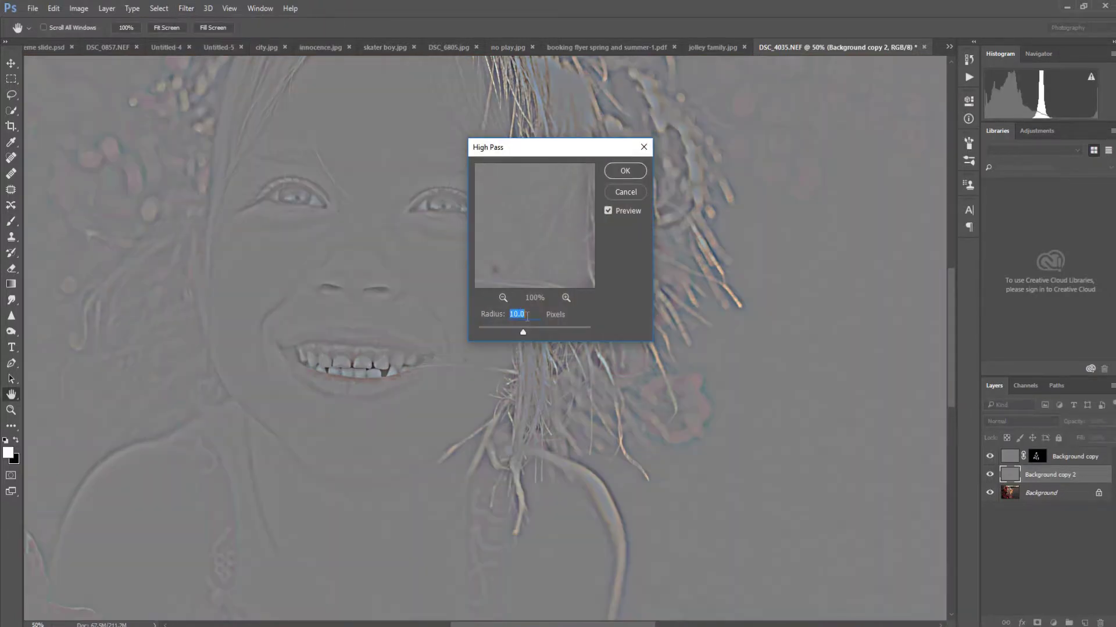
pyautogui.click(618, 173)
pyautogui.press('b')
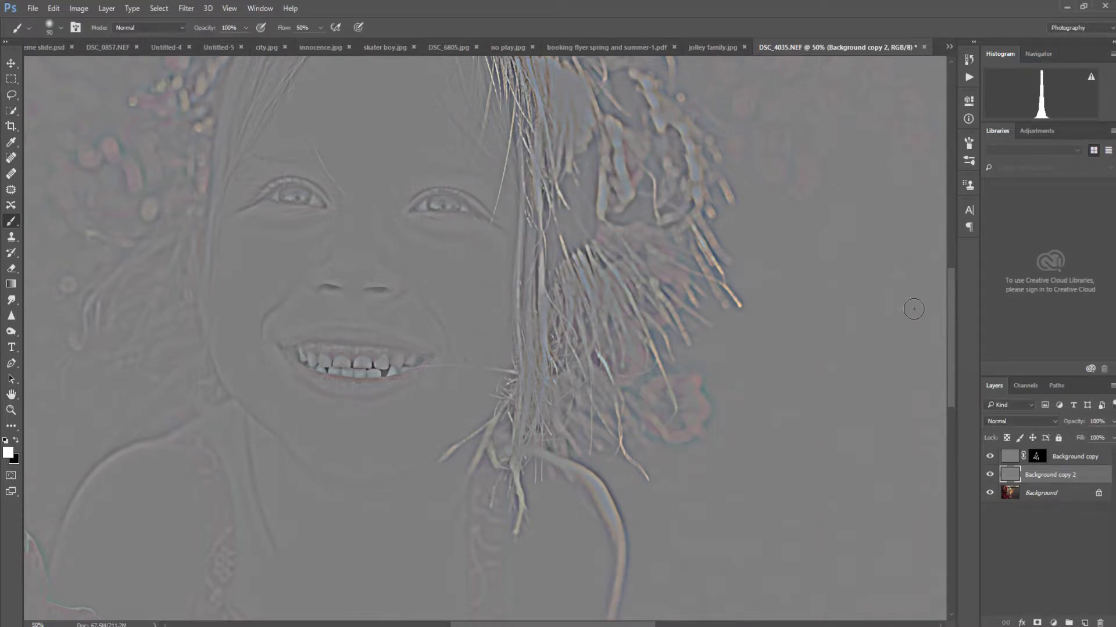
# Step: Blend the second High Pass layer in Soft Light mode and compare the photo with and without it
pyautogui.click(997, 422)
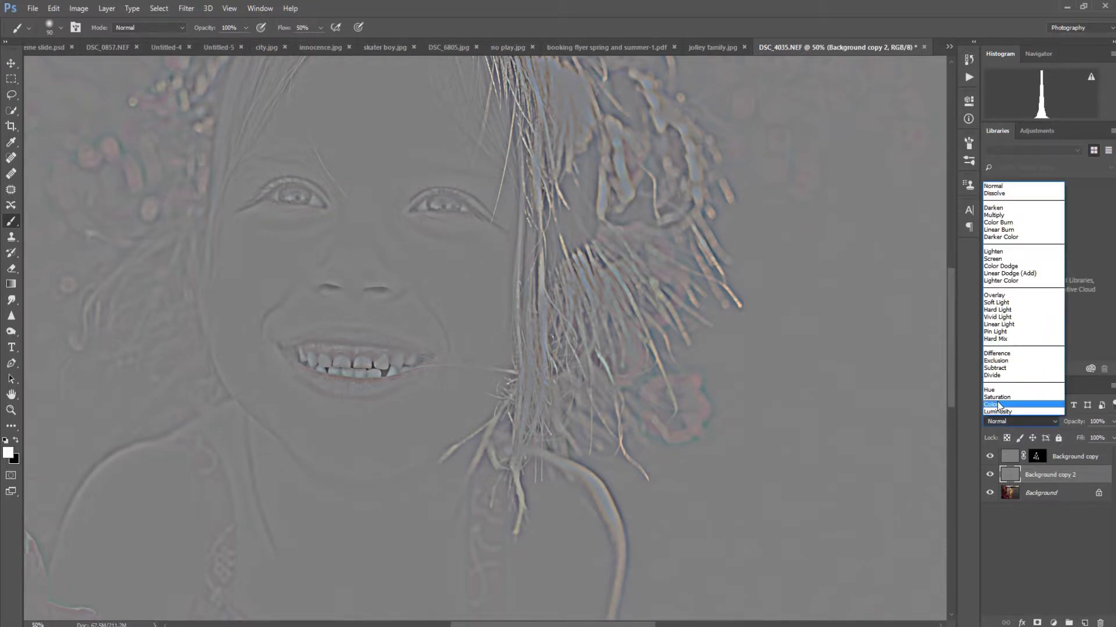
pyautogui.click(1005, 303)
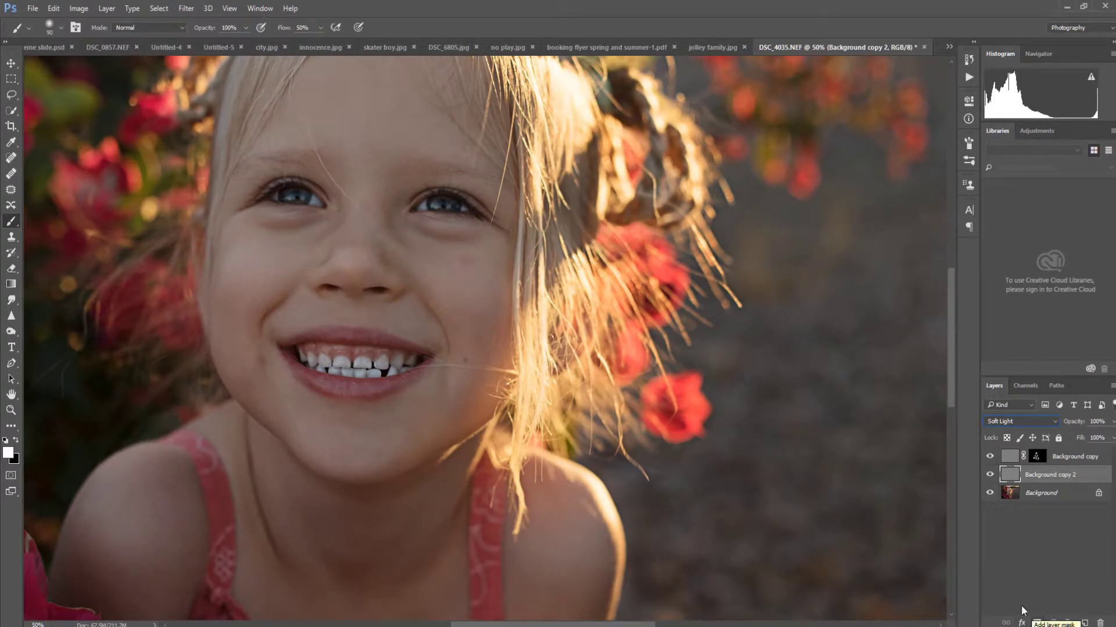
pyautogui.click(989, 475)
pyautogui.click(987, 476)
# Step: Add a black layer mask to the second High Pass layer and reveal its sharpening only on the face
pyautogui.click(1038, 623)
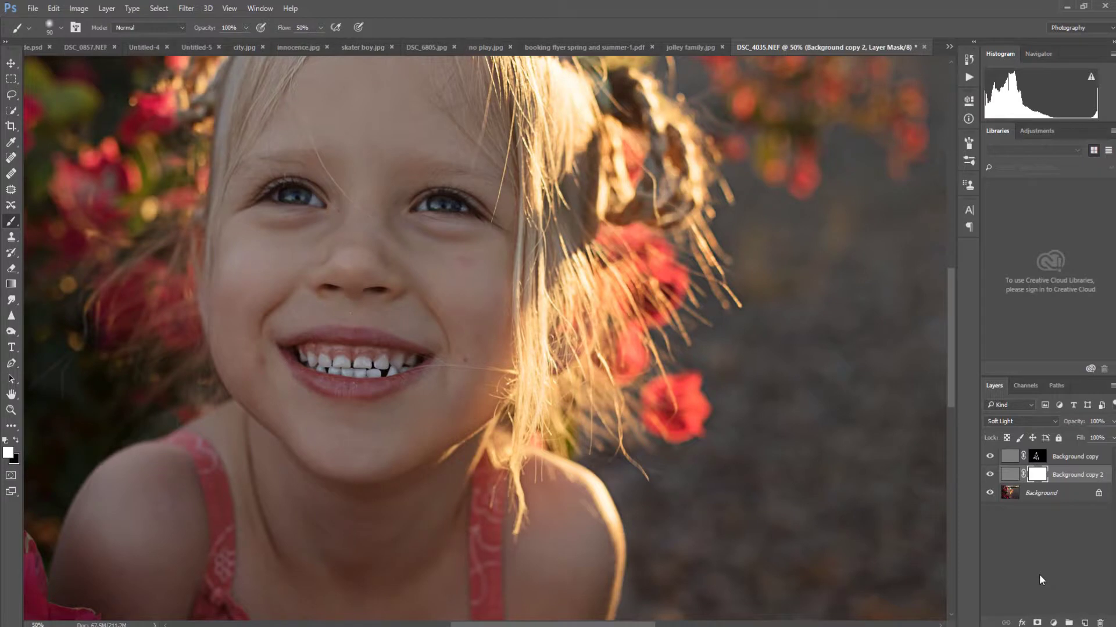
pyautogui.hotkey('ctrl', 'i')
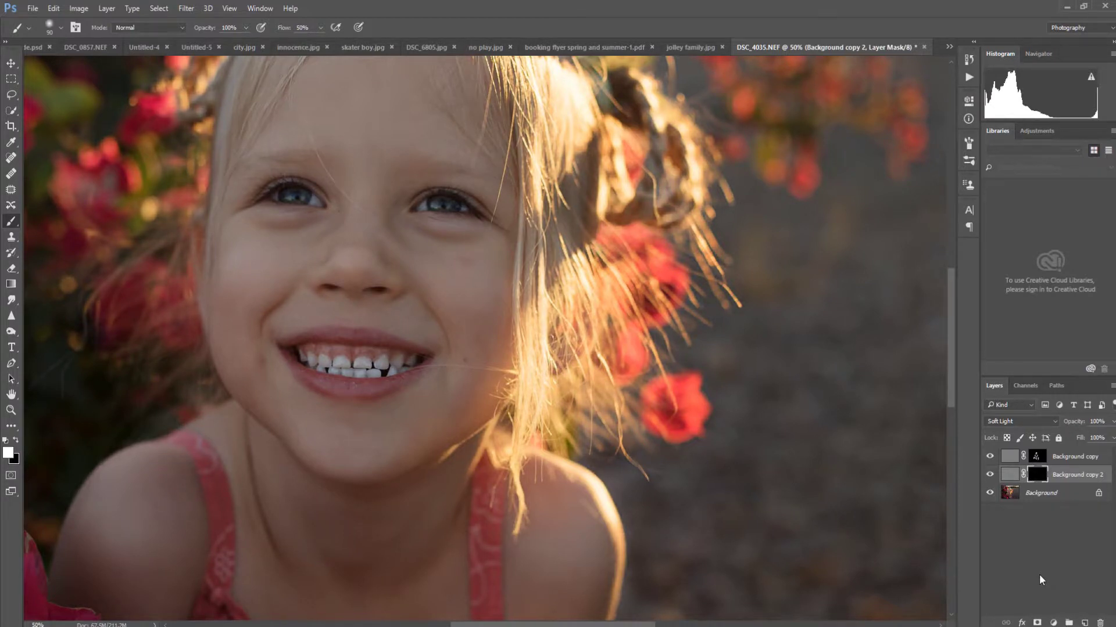
pyautogui.hotkey('ctrl', '-')
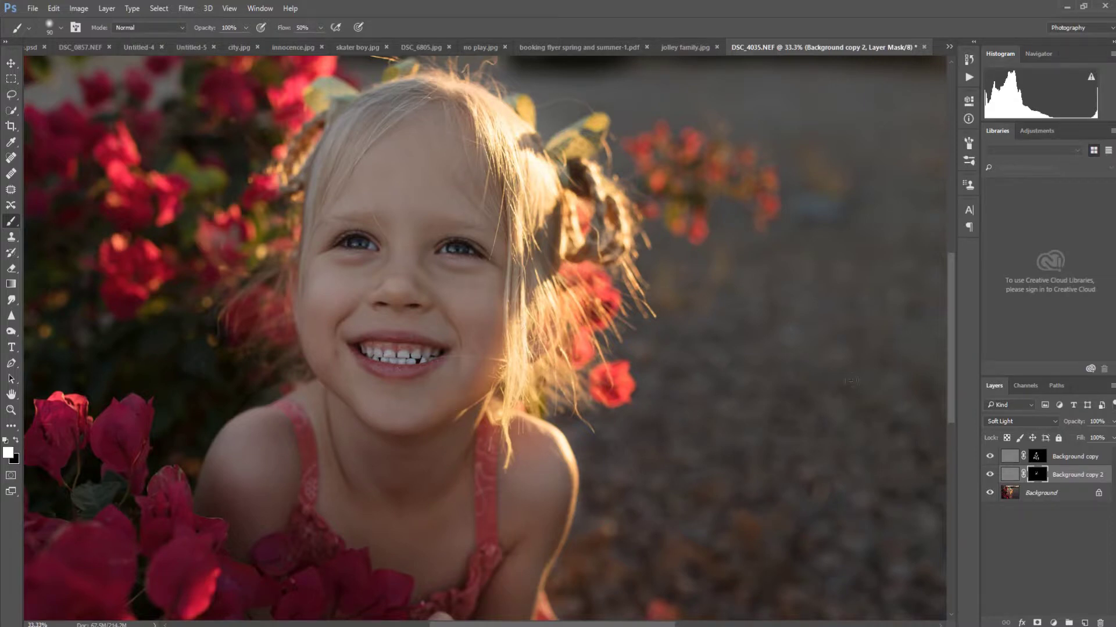
pyautogui.click(989, 475)
pyautogui.click(989, 476)
# Step: Flatten the sharpened image and duplicate the Background layer for skin retouching
pyautogui.click(106, 8)
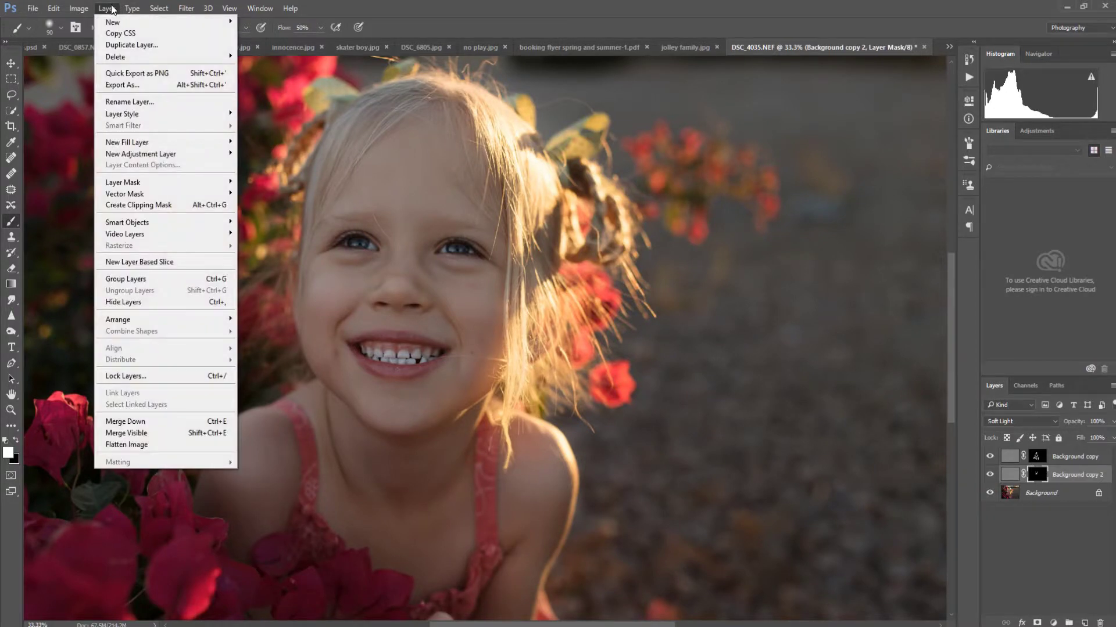
pyautogui.click(148, 445)
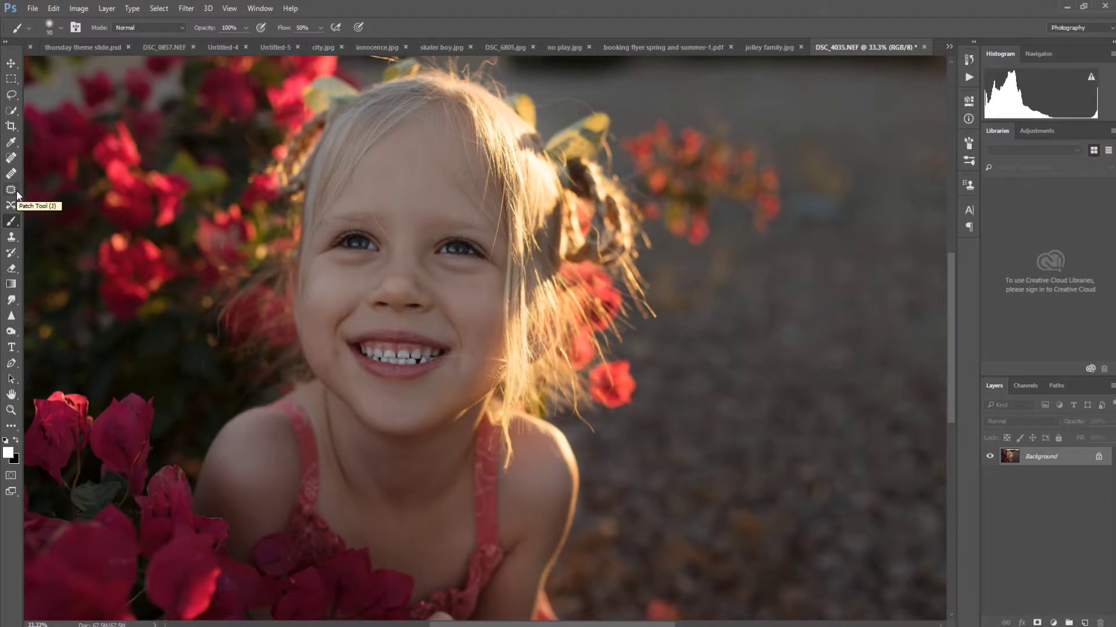
pyautogui.click(11, 158)
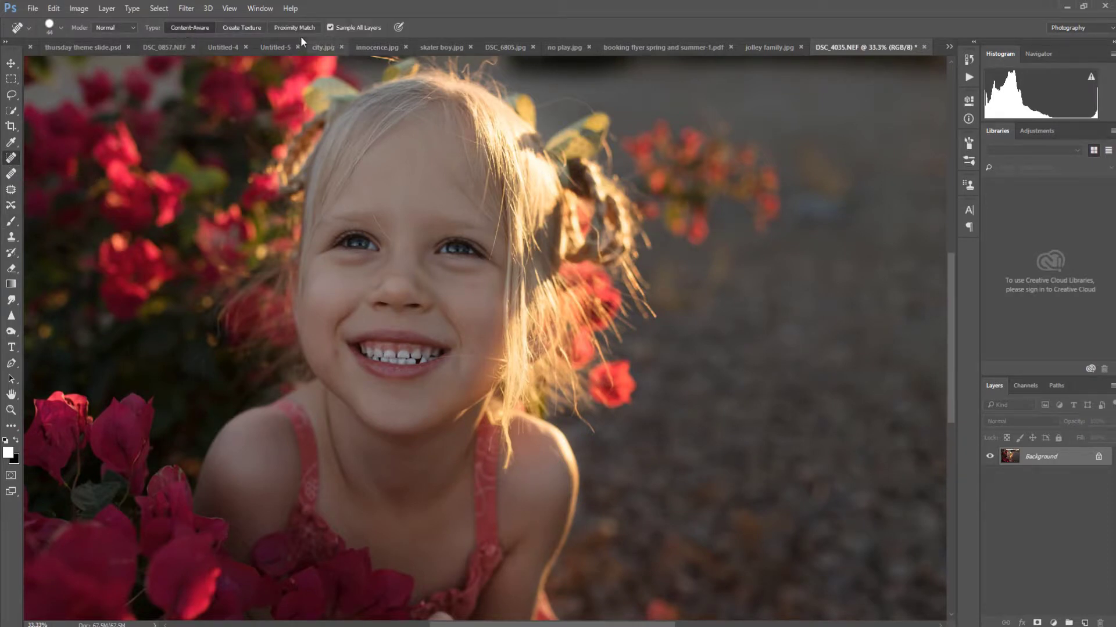
pyautogui.rightClick(1042, 465)
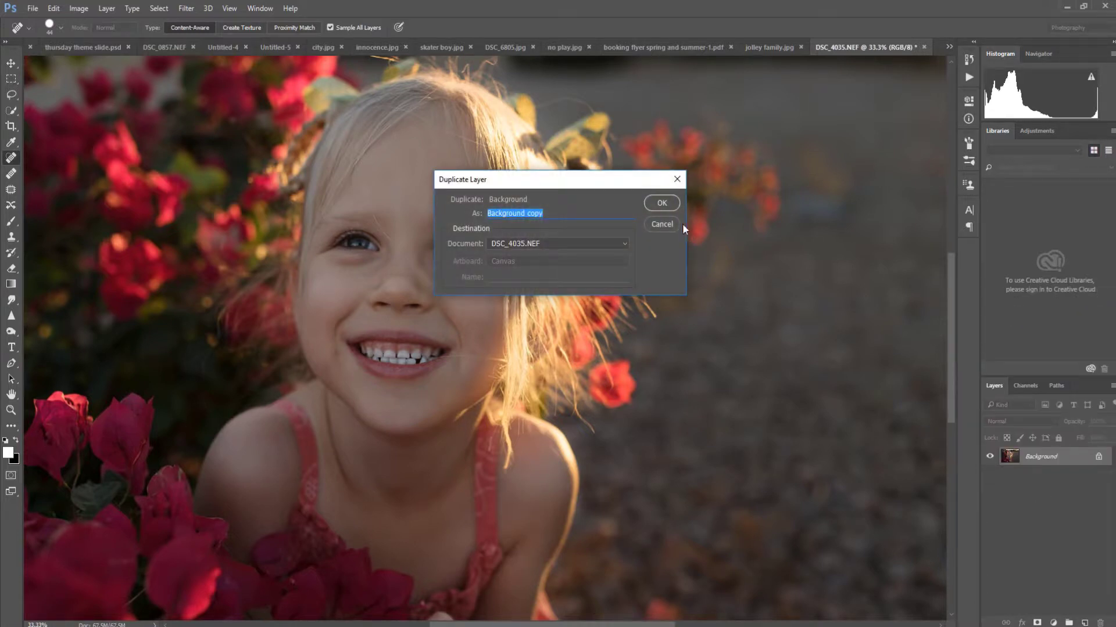
pyautogui.click(661, 202)
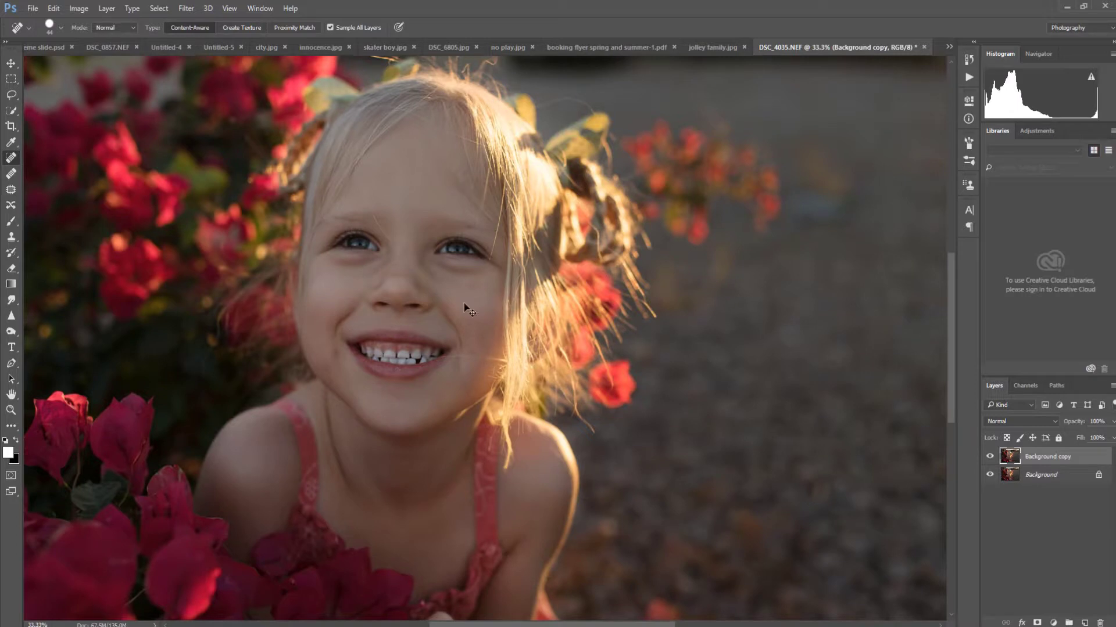
# Step: Remove small blemishes on the cheeks and around the mouth with an enlarged content-aware Spot Healing Brush
pyautogui.press(']')
pyautogui.press(']')
pyautogui.click(472, 288)
pyautogui.click(470, 353)
pyautogui.click(337, 353)
pyautogui.click(402, 371)
pyautogui.click(388, 327)
# Step: Flatten the healed image and make a fresh duplicate of the Background layer
pyautogui.click(109, 8)
pyautogui.click(152, 444)
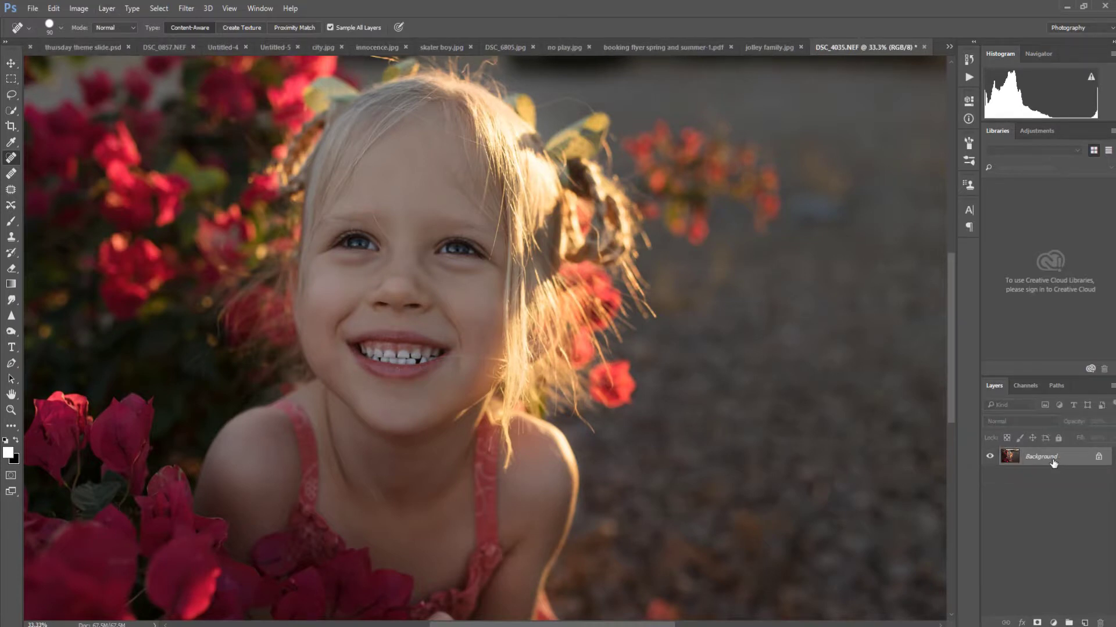
pyautogui.rightClick(1053, 459)
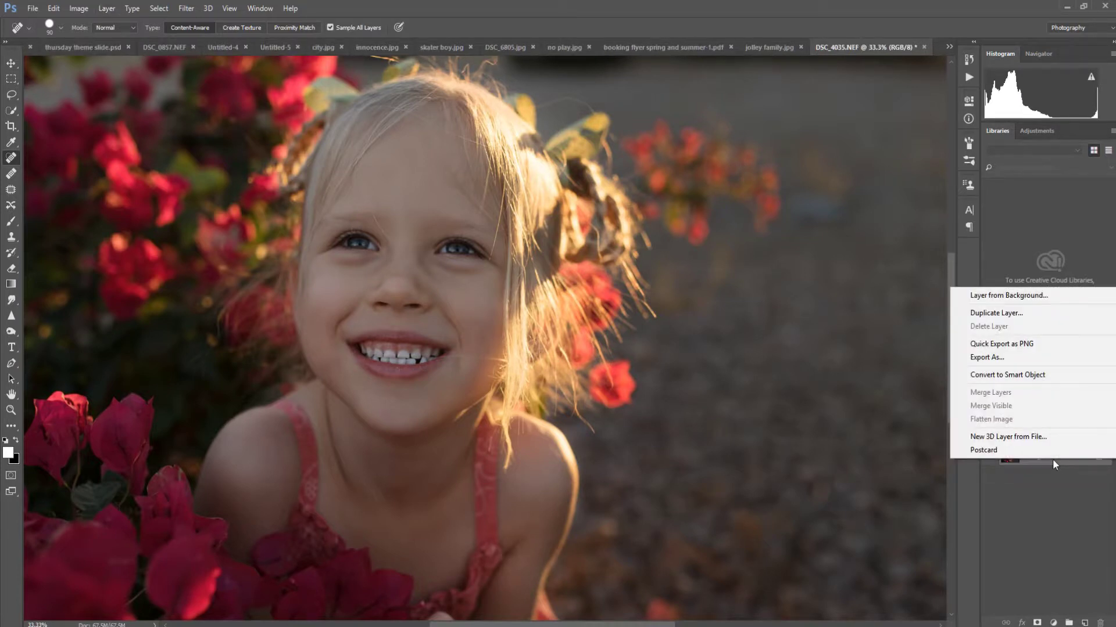
pyautogui.click(1024, 314)
pyautogui.click(675, 202)
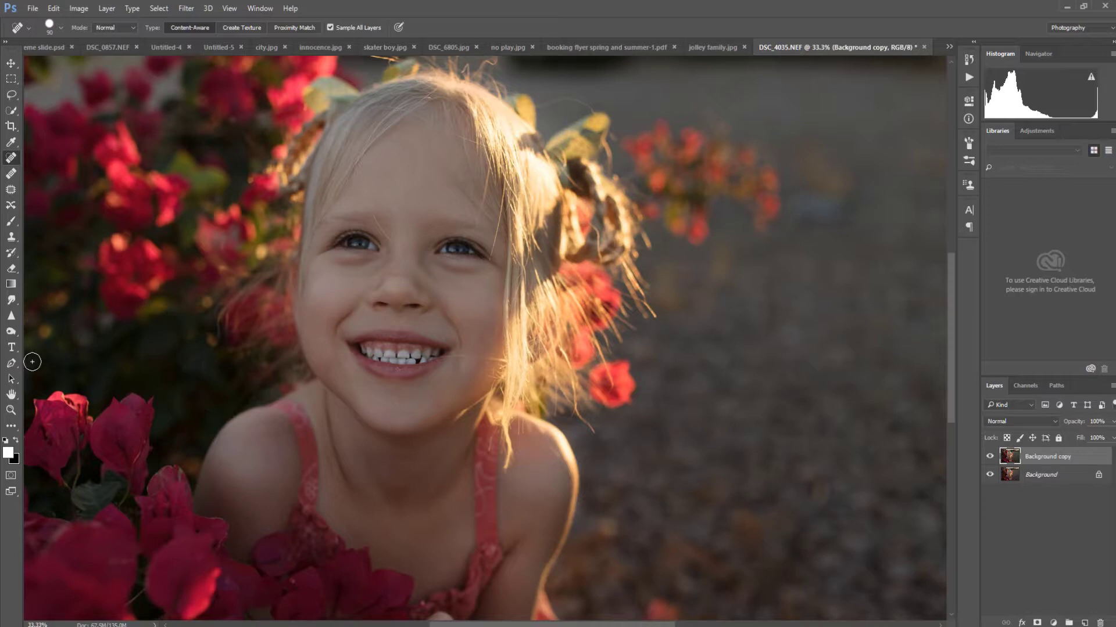
# Step: Dodge the midtones of the girl's face and body at 10% exposure, using a 200-pixel brush with airbrush build-up enabled
pyautogui.click(12, 331)
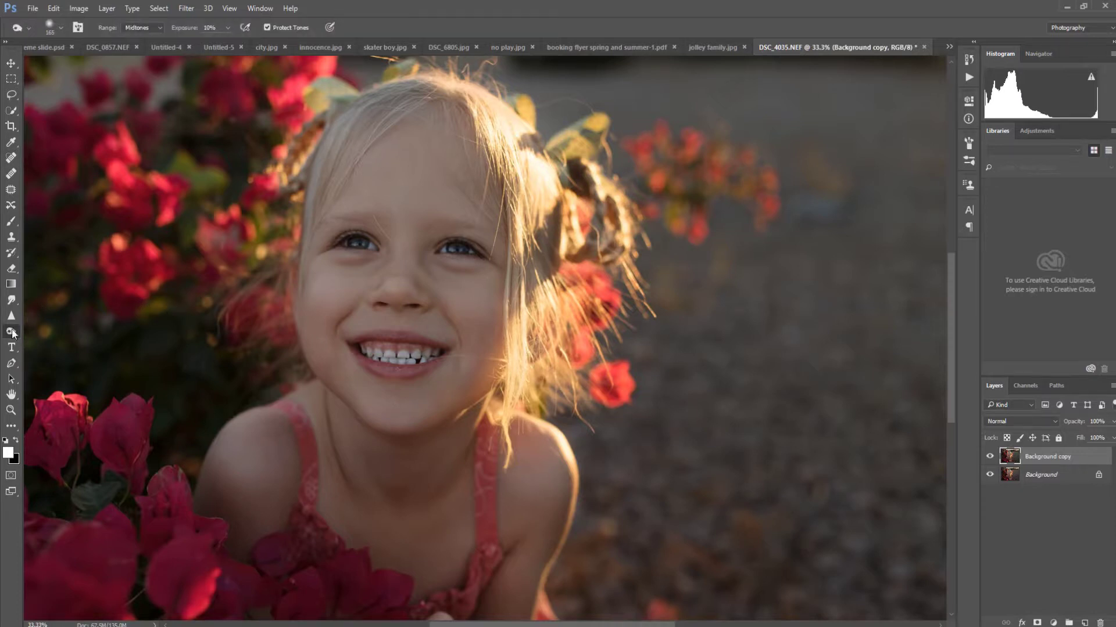
pyautogui.click(12, 333)
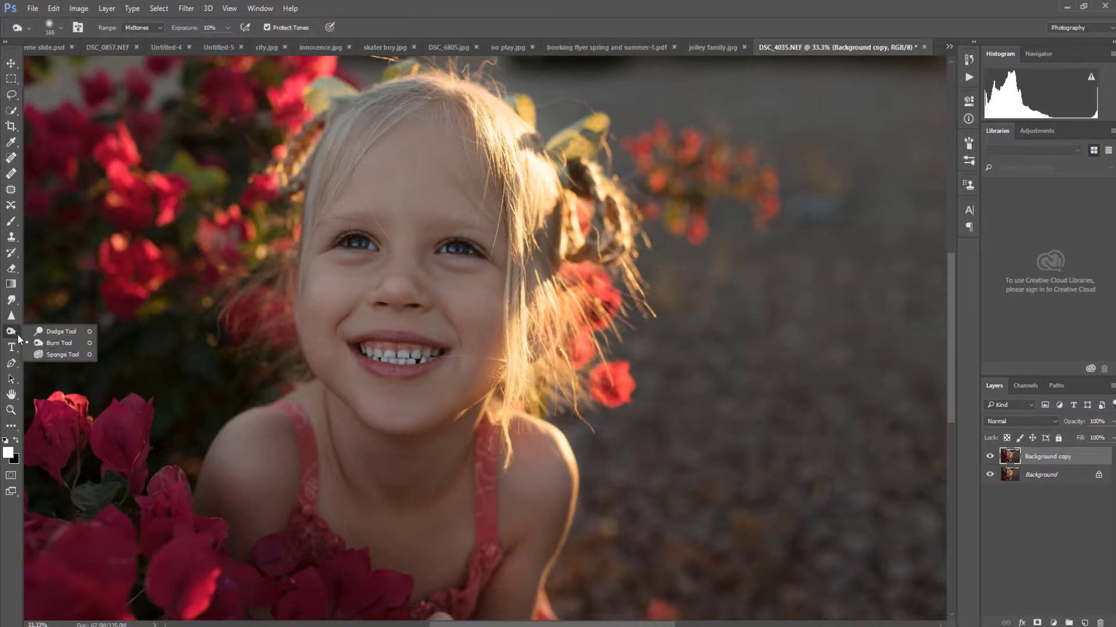
pyautogui.click(51, 334)
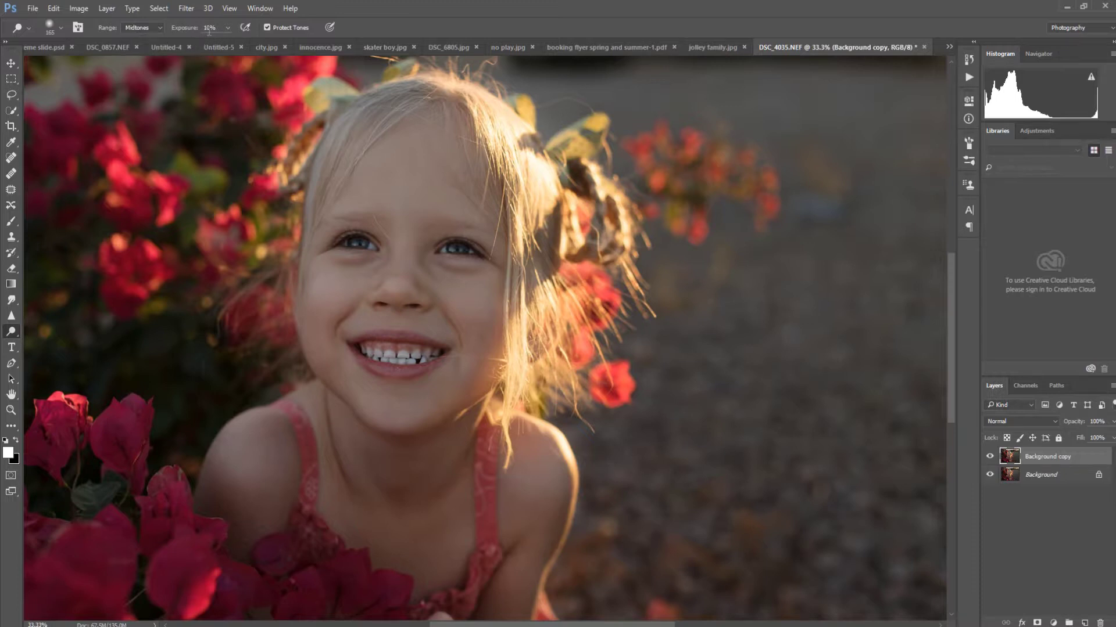
pyautogui.click(248, 28)
pyautogui.press(']')
pyautogui.press(']')
pyautogui.press(']')
pyautogui.press(']')
pyautogui.press('[')
pyautogui.moveTo(407, 215)
pyautogui.mouseDown()
pyautogui.moveTo(357, 192)
pyautogui.moveTo(379, 194)
pyautogui.moveTo(379, 180)
pyautogui.moveTo(400, 203)
pyautogui.moveTo(400, 149)
pyautogui.moveTo(402, 200)
pyautogui.moveTo(424, 155)
pyautogui.moveTo(409, 217)
pyautogui.moveTo(444, 194)
pyautogui.moveTo(462, 206)
pyautogui.moveTo(422, 217)
pyautogui.moveTo(432, 183)
pyautogui.moveTo(416, 205)
pyautogui.moveTo(425, 141)
pyautogui.moveTo(401, 190)
pyautogui.moveTo(379, 165)
pyautogui.moveTo(369, 199)
pyautogui.moveTo(354, 199)
pyautogui.moveTo(403, 214)
pyautogui.moveTo(441, 183)
pyautogui.moveTo(395, 329)
pyautogui.moveTo(399, 265)
pyautogui.moveTo(402, 283)
pyautogui.moveTo(324, 306)
pyautogui.moveTo(450, 338)
pyautogui.moveTo(445, 288)
pyautogui.moveTo(479, 359)
pyautogui.moveTo(493, 290)
pyautogui.moveTo(455, 290)
pyautogui.moveTo(483, 326)
pyautogui.moveTo(424, 401)
pyautogui.moveTo(361, 399)
pyautogui.moveTo(409, 415)
pyautogui.moveTo(432, 404)
pyautogui.moveTo(406, 346)
pyautogui.moveTo(377, 470)
pyautogui.moveTo(314, 377)
pyautogui.moveTo(392, 422)
pyautogui.moveTo(314, 379)
pyautogui.moveTo(450, 348)
pyautogui.moveTo(332, 398)
pyautogui.moveTo(434, 327)
pyautogui.moveTo(384, 241)
pyautogui.moveTo(345, 382)
pyautogui.moveTo(403, 278)
pyautogui.moveTo(349, 465)
pyautogui.moveTo(234, 458)
pyautogui.moveTo(236, 443)
pyautogui.moveTo(524, 563)
pyautogui.moveTo(498, 506)
pyautogui.moveTo(225, 459)
pyautogui.moveTo(279, 444)
pyautogui.moveTo(226, 481)
pyautogui.moveTo(263, 514)
pyautogui.moveTo(351, 443)
pyautogui.moveTo(305, 401)
pyautogui.moveTo(329, 506)
pyautogui.moveTo(457, 534)
pyautogui.moveTo(463, 491)
pyautogui.moveTo(339, 426)
pyautogui.moveTo(472, 496)
pyautogui.moveTo(445, 461)
pyautogui.moveTo(522, 473)
pyautogui.moveTo(523, 488)
pyautogui.moveTo(556, 457)
pyautogui.moveTo(522, 452)
pyautogui.moveTo(511, 523)
pyautogui.moveTo(548, 493)
pyautogui.moveTo(505, 610)
pyautogui.mouseUp()
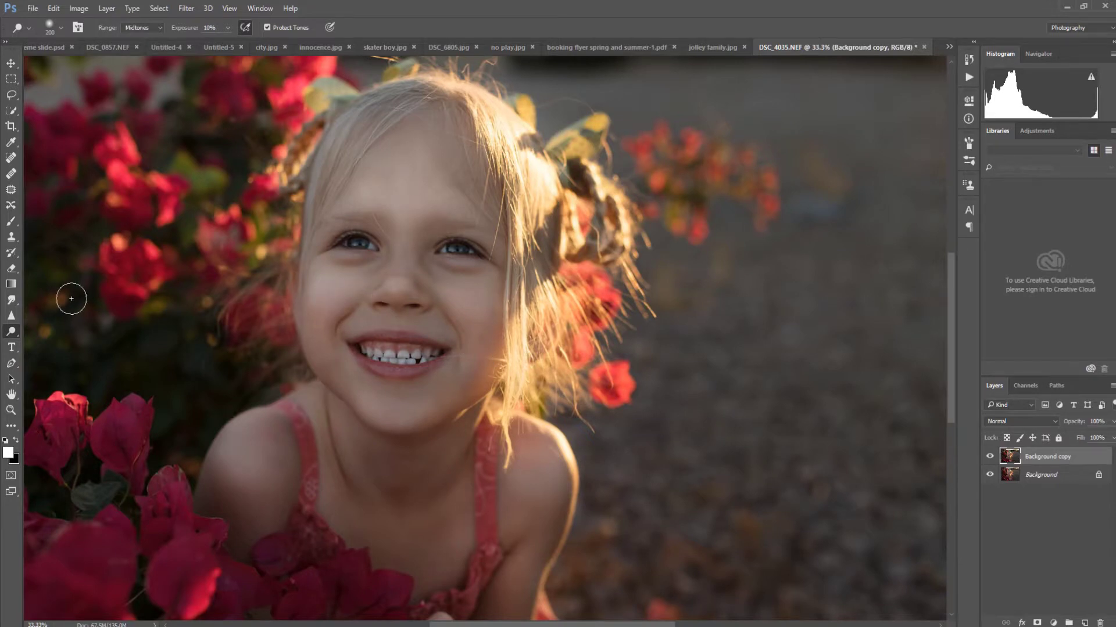
# Step: Burn the midtones along the upper forehead at 10% exposure and compare the photo with and without the dodge-and-burn layer
pyautogui.rightClick(13, 333)
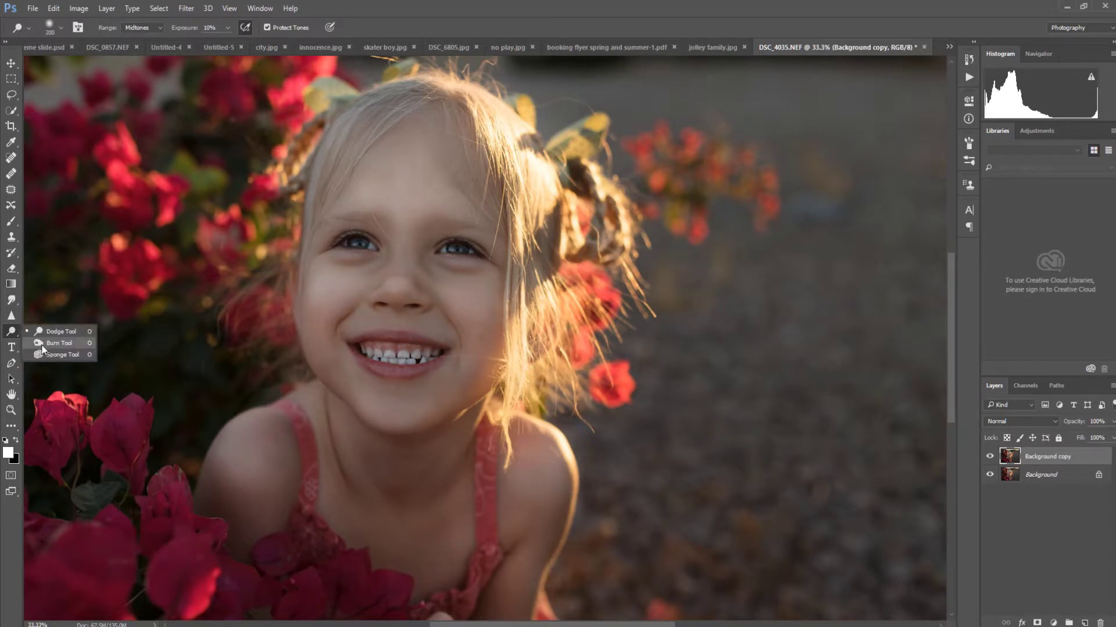
pyautogui.click(58, 343)
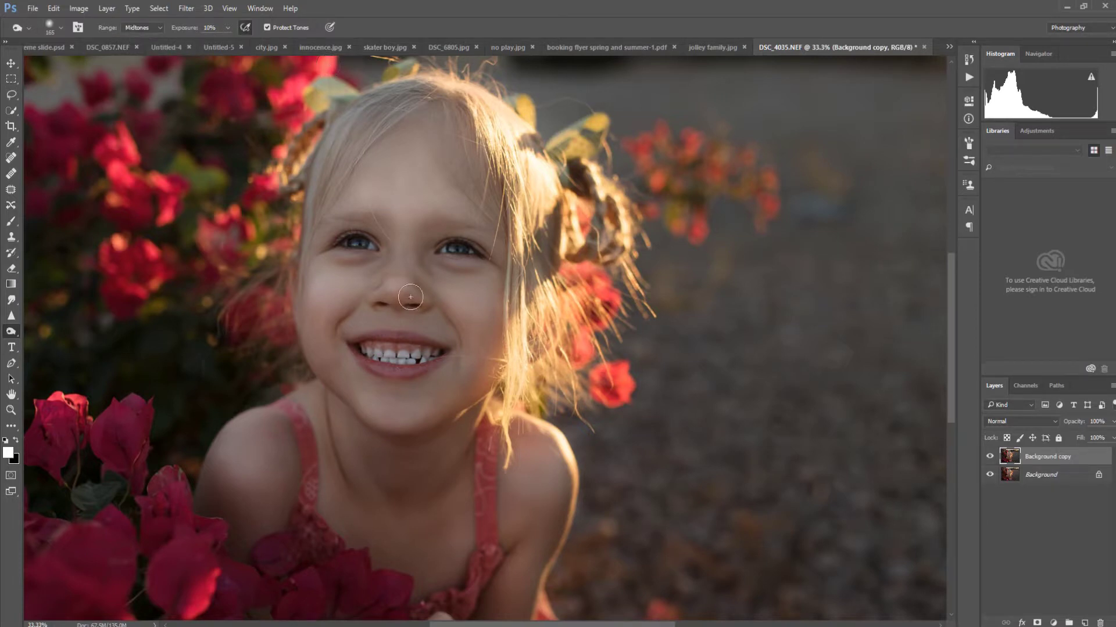
pyautogui.moveTo(404, 111)
pyautogui.mouseDown()
pyautogui.moveTo(333, 153)
pyautogui.moveTo(303, 307)
pyautogui.moveTo(306, 351)
pyautogui.moveTo(356, 413)
pyautogui.moveTo(418, 428)
pyautogui.moveTo(493, 379)
pyautogui.moveTo(518, 279)
pyautogui.moveTo(495, 171)
pyautogui.moveTo(459, 120)
pyautogui.moveTo(412, 110)
pyautogui.mouseUp()
pyautogui.click(989, 457)
pyautogui.click(989, 457)
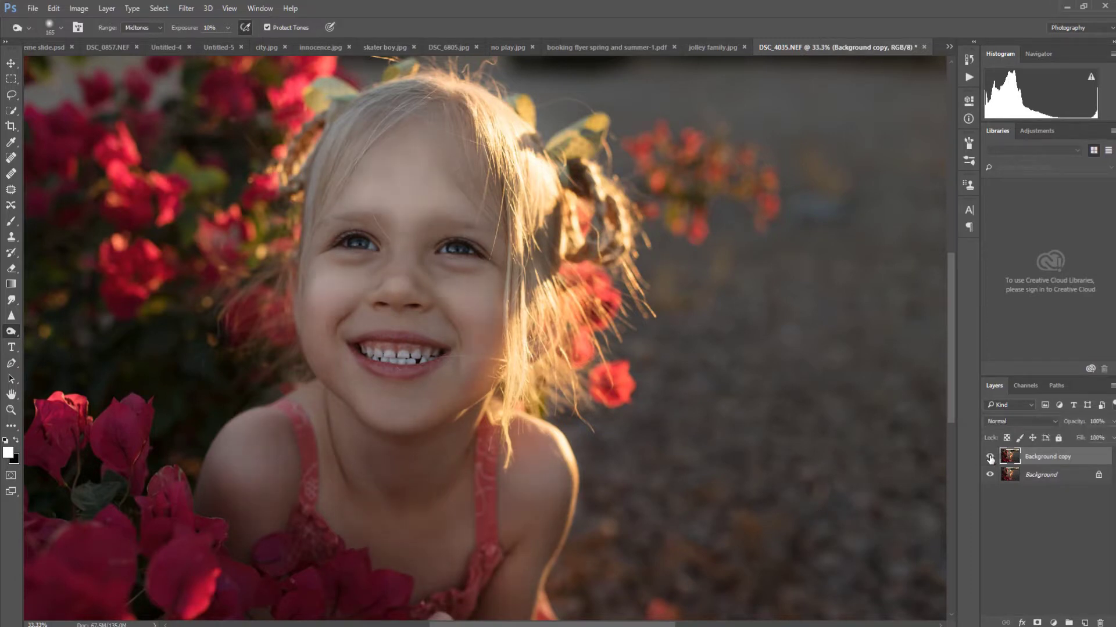
pyautogui.click(989, 458)
pyautogui.click(990, 458)
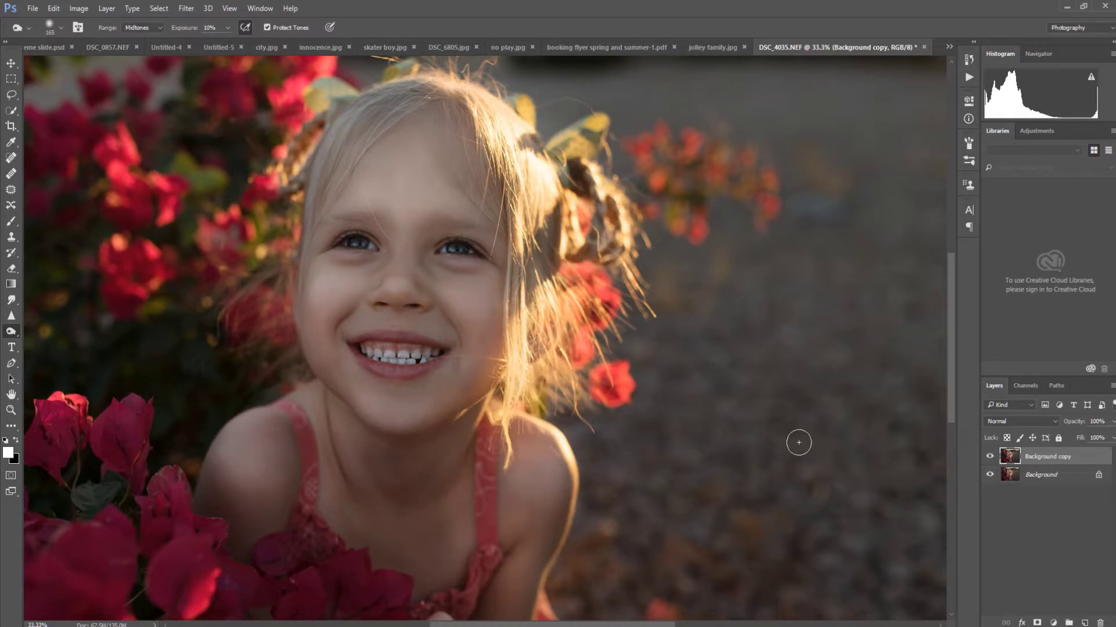
# Step: Dodge the midtones of both irises at 10% exposure with a small brush of about 30 pixels
pyautogui.hotkey('ctrl', '+')
pyautogui.hotkey('ctrl', '+')
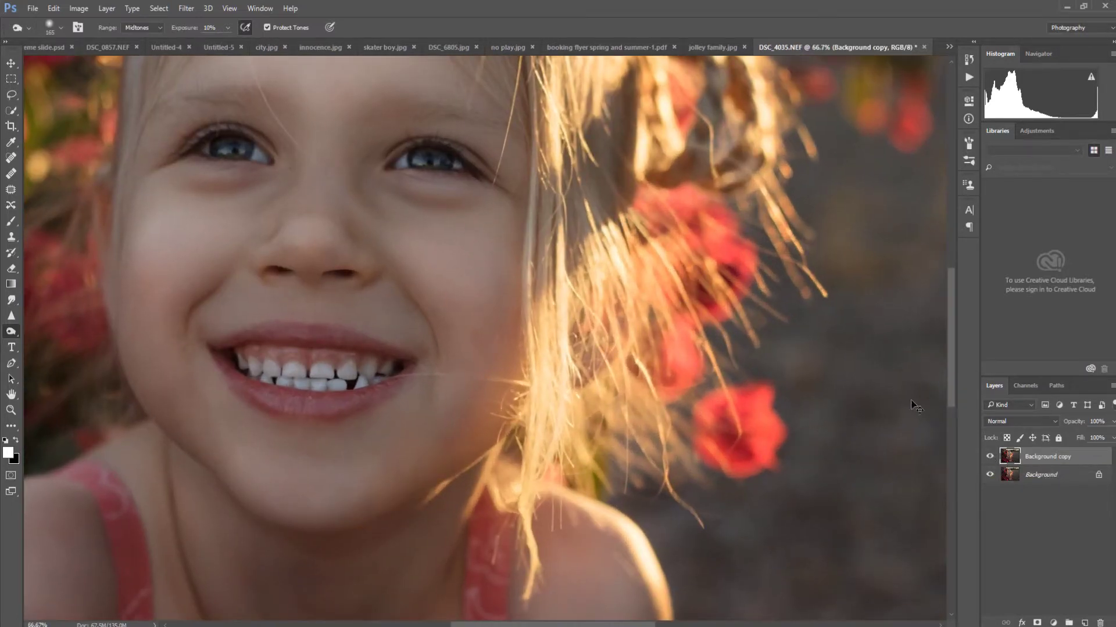
pyautogui.moveTo(947, 368); pyautogui.dragTo(946, 346)
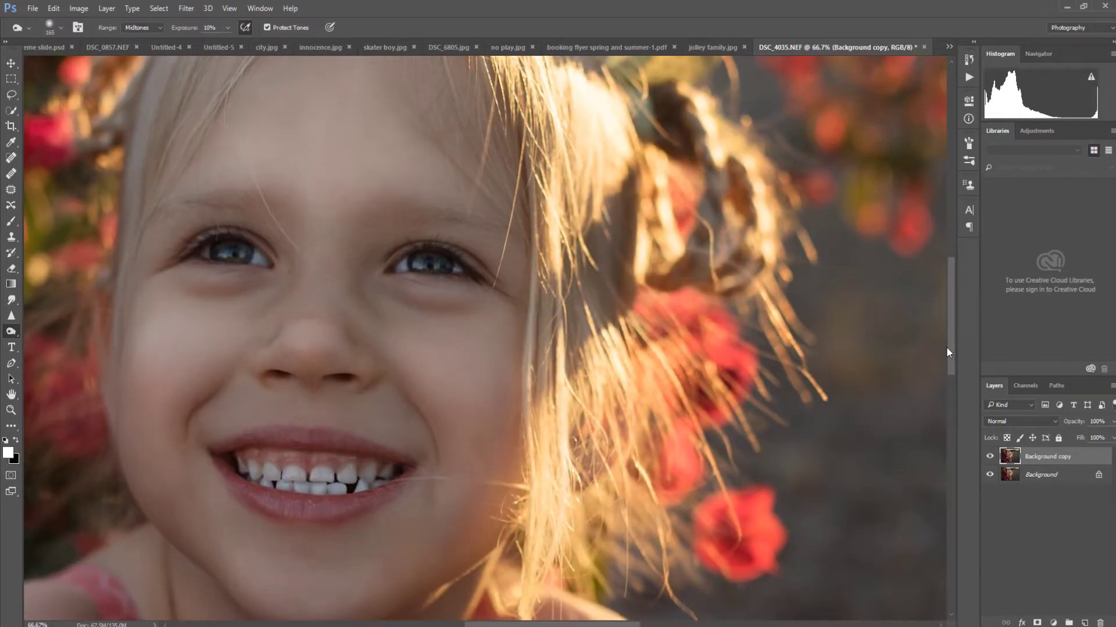
pyautogui.hotkey('ctrl', '+')
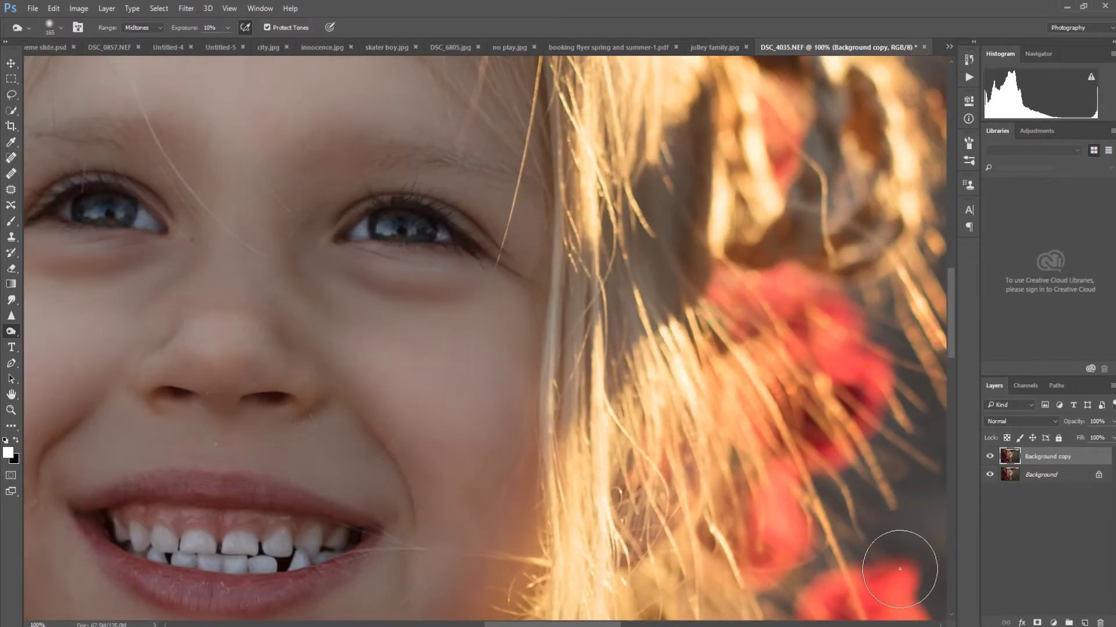
pyautogui.moveTo(584, 624); pyautogui.dragTo(560, 624)
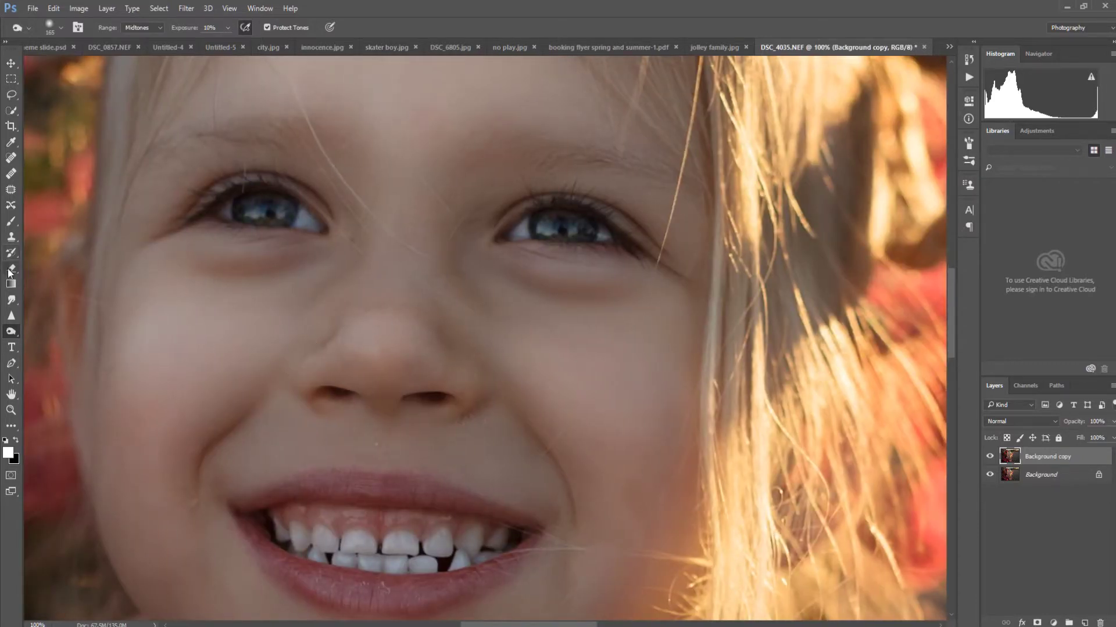
pyautogui.click(12, 330)
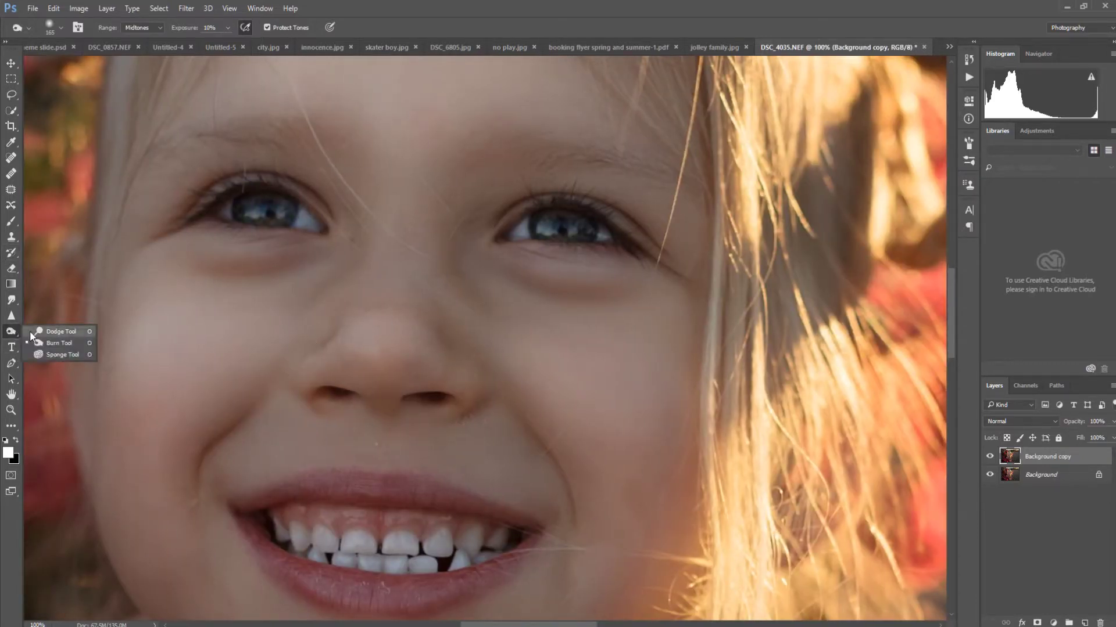
pyautogui.click(37, 332)
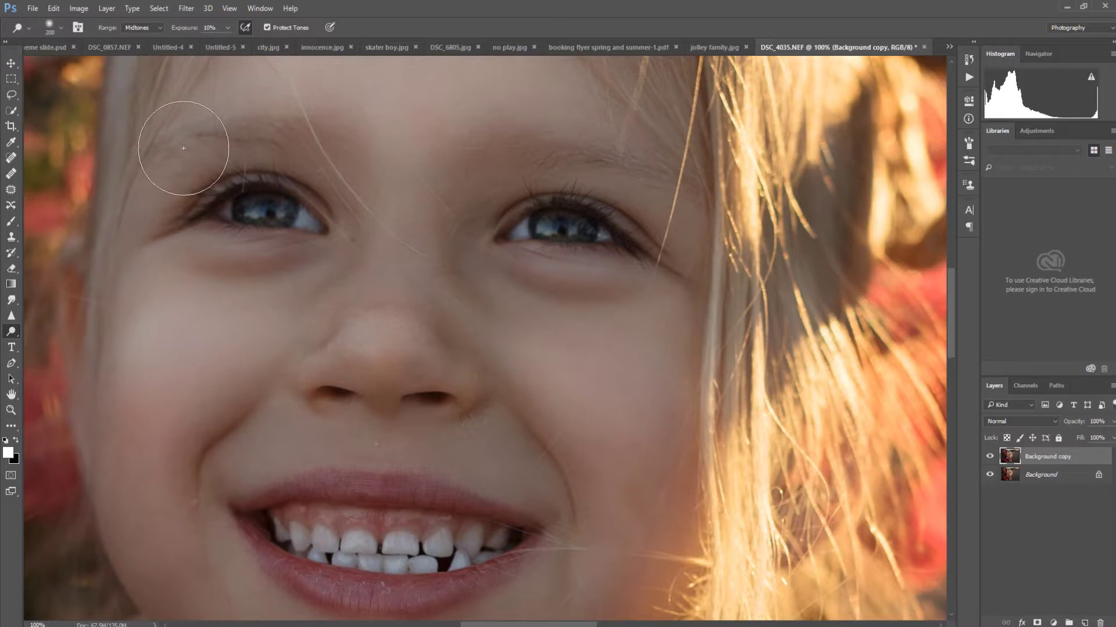
pyautogui.press('[')
pyautogui.press('[')
pyautogui.press('[')
pyautogui.press('[')
pyautogui.press('[')
pyautogui.press('[')
pyautogui.press('[')
pyautogui.press('[')
pyautogui.press('[')
pyautogui.press('[')
pyautogui.press('[')
pyautogui.moveTo(242, 216)
pyautogui.mouseDown()
pyautogui.moveTo(263, 198)
pyautogui.moveTo(283, 209)
pyautogui.moveTo(268, 219)
pyautogui.moveTo(248, 218)
pyautogui.moveTo(270, 218)
pyautogui.moveTo(279, 200)
pyautogui.moveTo(244, 206)
pyautogui.moveTo(254, 219)
pyautogui.mouseUp()
pyautogui.moveTo(559, 238)
pyautogui.mouseDown()
pyautogui.moveTo(544, 223)
pyautogui.moveTo(585, 228)
pyautogui.moveTo(559, 239)
pyautogui.moveTo(573, 235)
pyautogui.moveTo(565, 220)
pyautogui.moveTo(540, 233)
pyautogui.moveTo(584, 235)
pyautogui.moveTo(545, 218)
pyautogui.mouseUp()
pyautogui.press(']')
pyautogui.moveTo(250, 204)
pyautogui.mouseDown()
pyautogui.moveTo(277, 204)
pyautogui.moveTo(242, 212)
pyautogui.moveTo(285, 212)
pyautogui.moveTo(243, 209)
pyautogui.moveTo(259, 200)
pyautogui.moveTo(280, 213)
pyautogui.moveTo(241, 214)
pyautogui.moveTo(283, 207)
pyautogui.moveTo(239, 205)
pyautogui.mouseUp()
pyautogui.moveTo(577, 205)
pyautogui.mouseDown()
pyautogui.moveTo(542, 224)
pyautogui.moveTo(564, 216)
pyautogui.moveTo(585, 231)
pyautogui.moveTo(539, 221)
pyautogui.moveTo(589, 223)
pyautogui.mouseUp()
# Step: Compare the whole portrait with and without the dodge-and-burn layer
pyautogui.hotkey('ctrl', '-')
pyautogui.hotkey('ctrl', '-')
pyautogui.hotkey('ctrl', '-')
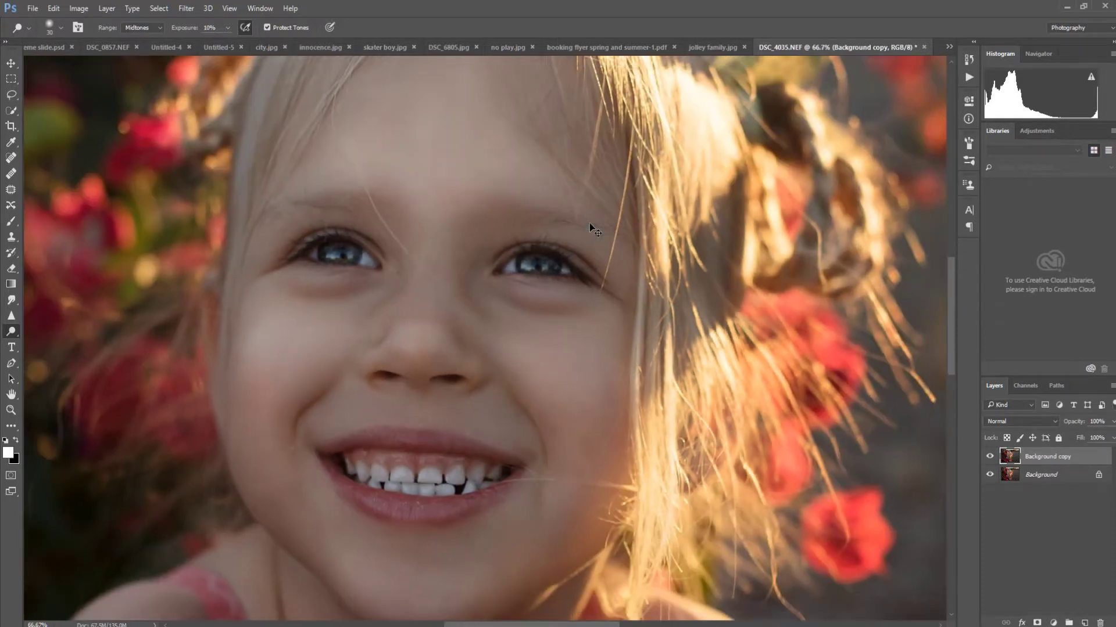
pyautogui.hotkey('ctrl', '-')
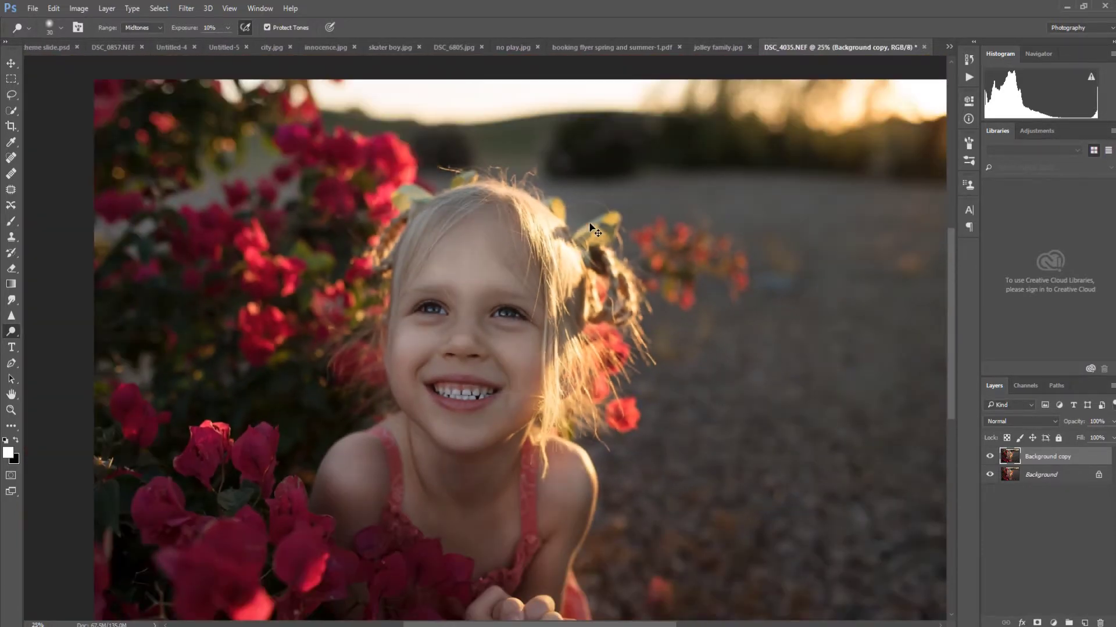
pyautogui.hotkey('ctrl', '-')
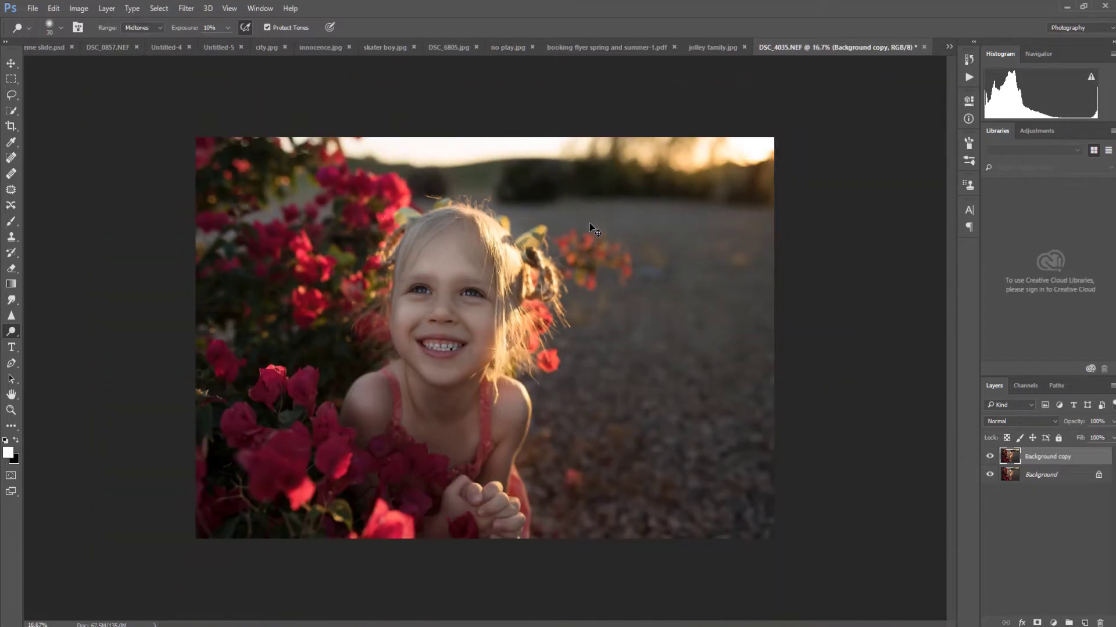
pyautogui.hotkey('ctrl', '+')
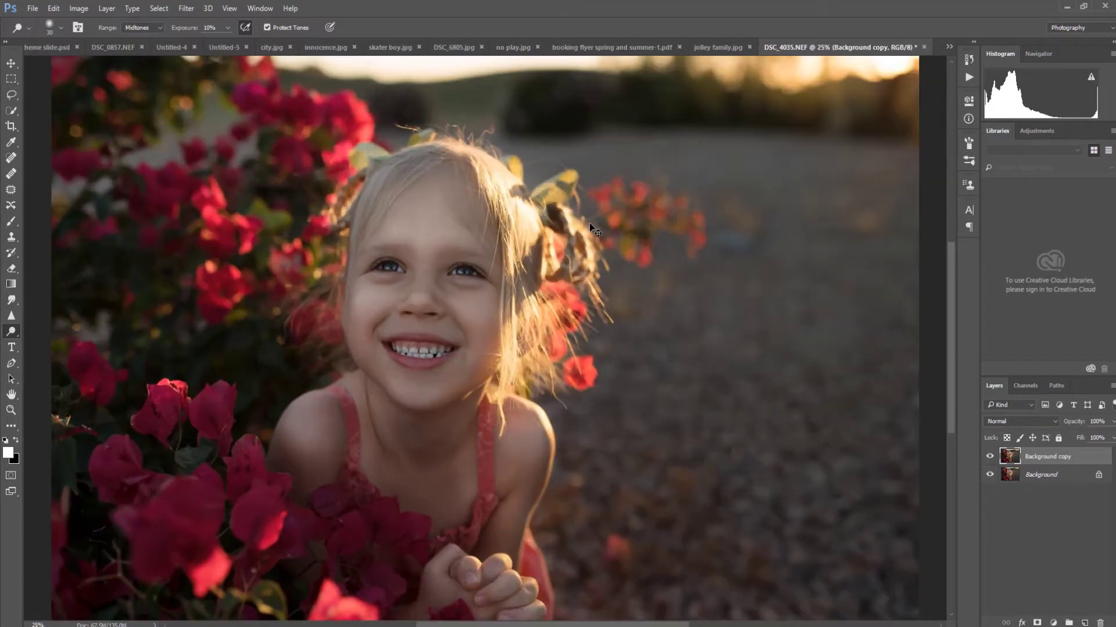
pyautogui.click(989, 455)
pyautogui.click(989, 455)
# Step: Flatten the dodged and burned image into a single Background layer
pyautogui.click(78, 9)
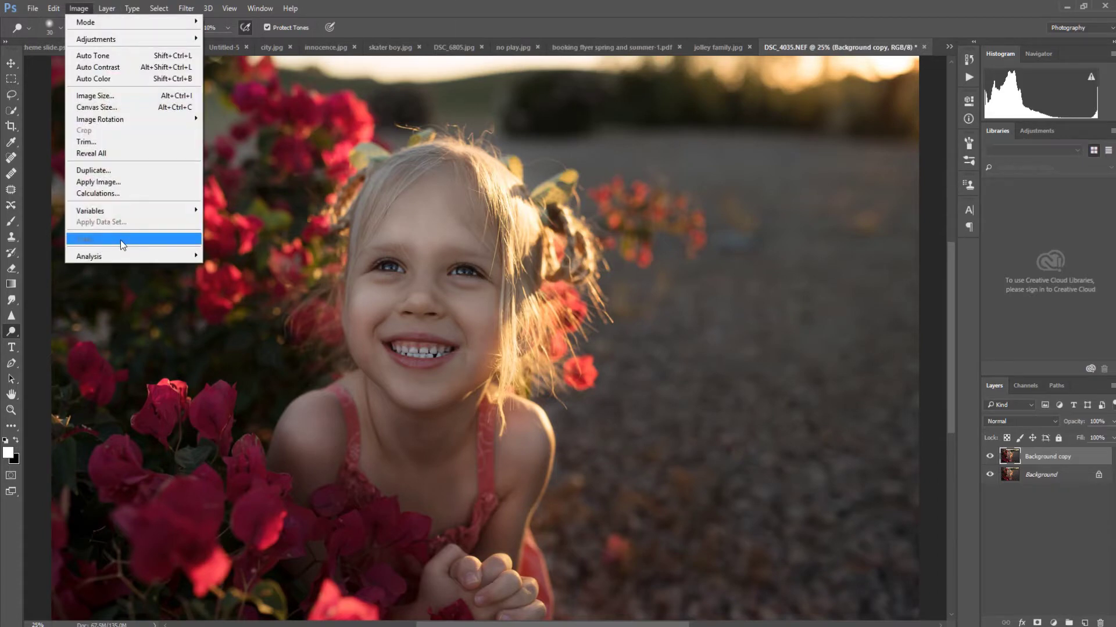
pyautogui.click(107, 8)
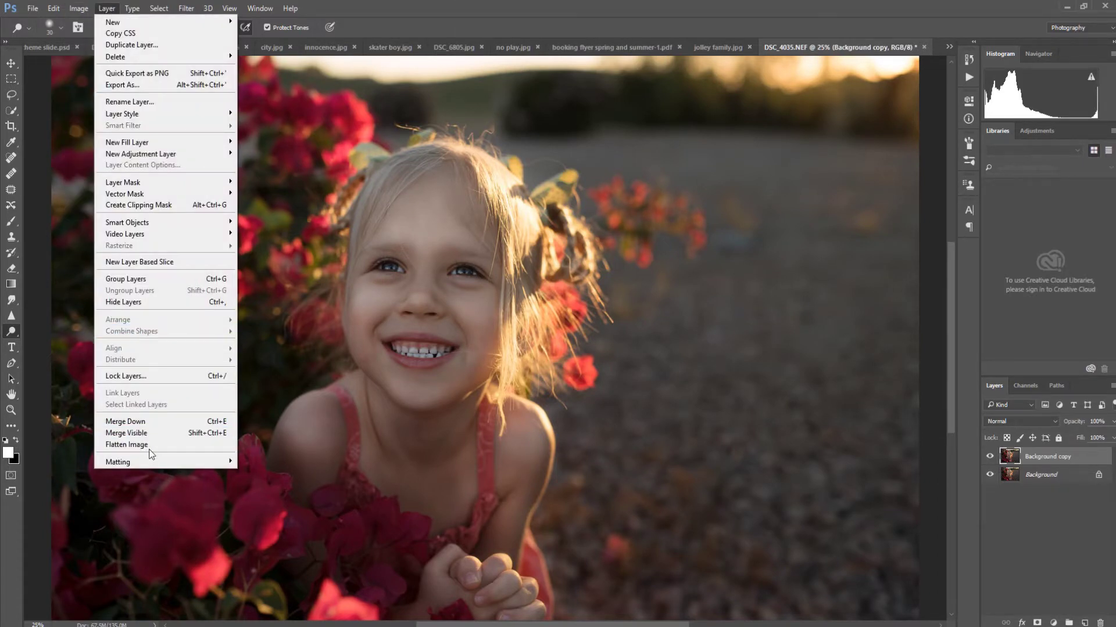
pyautogui.click(149, 445)
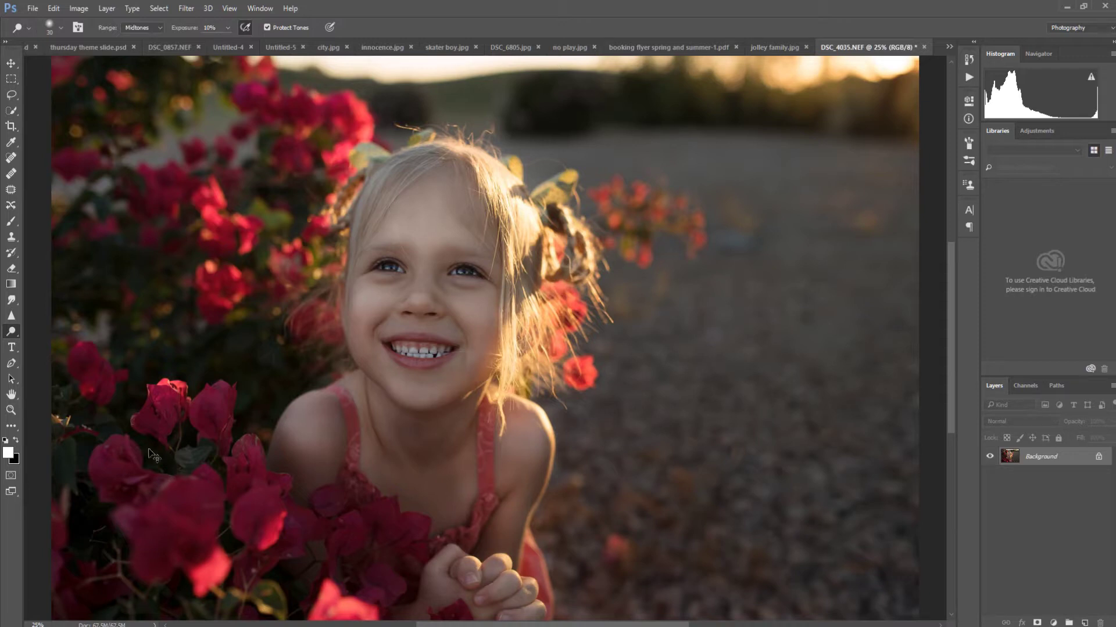
# Step: Add a Solid Color fill layer over the photo in the peach tone #fabaa1
pyautogui.hotkey('ctrl', '-')
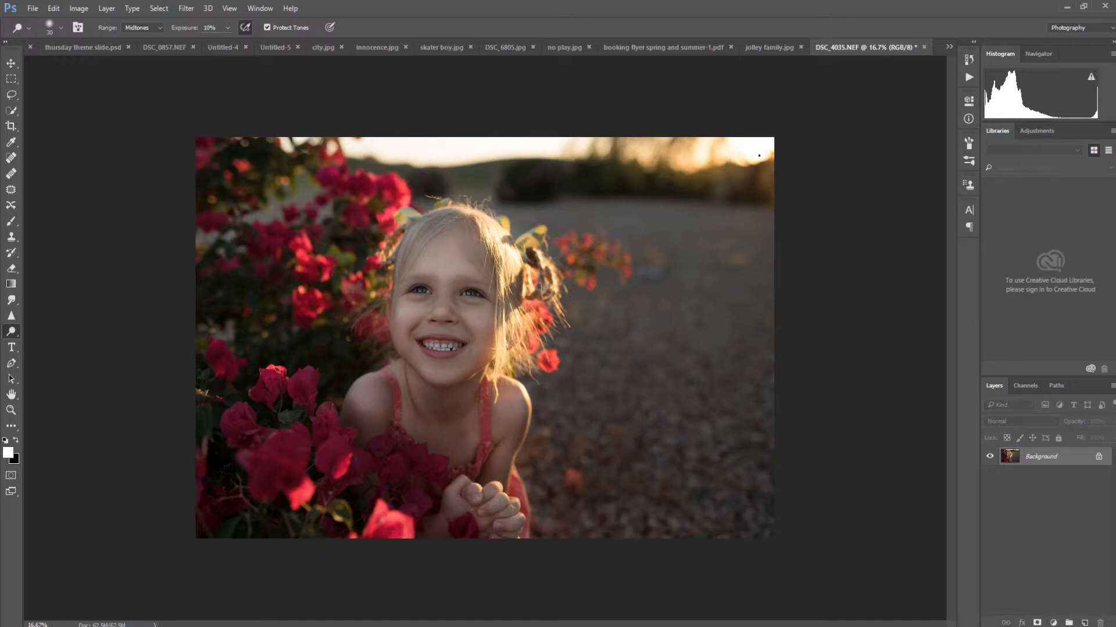
pyautogui.click(1053, 623)
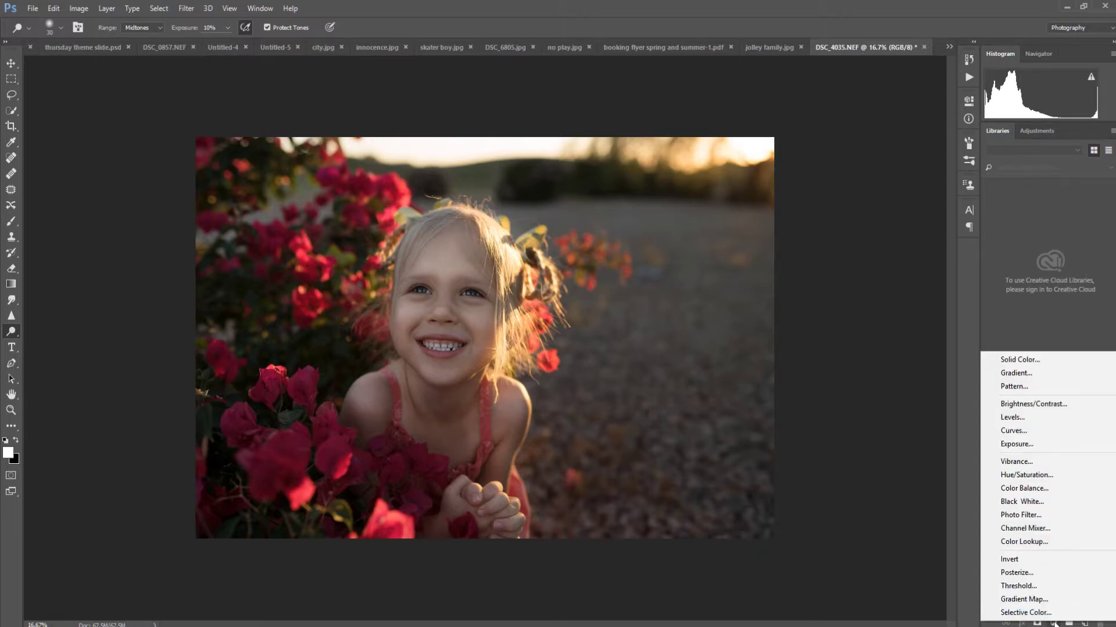
pyautogui.click(1049, 356)
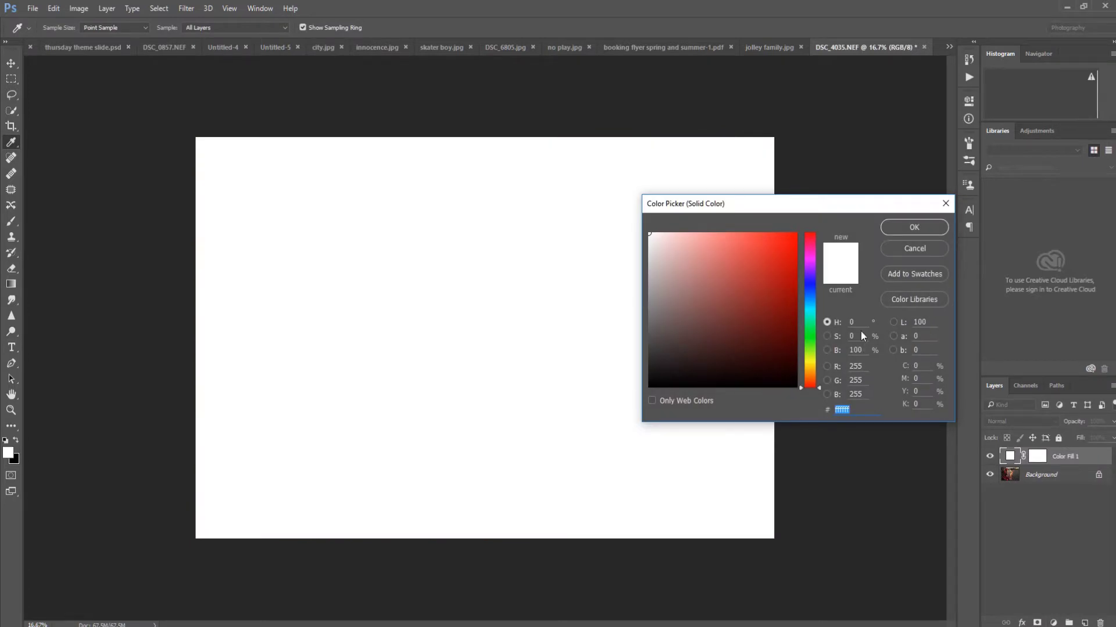
pyautogui.click(812, 377)
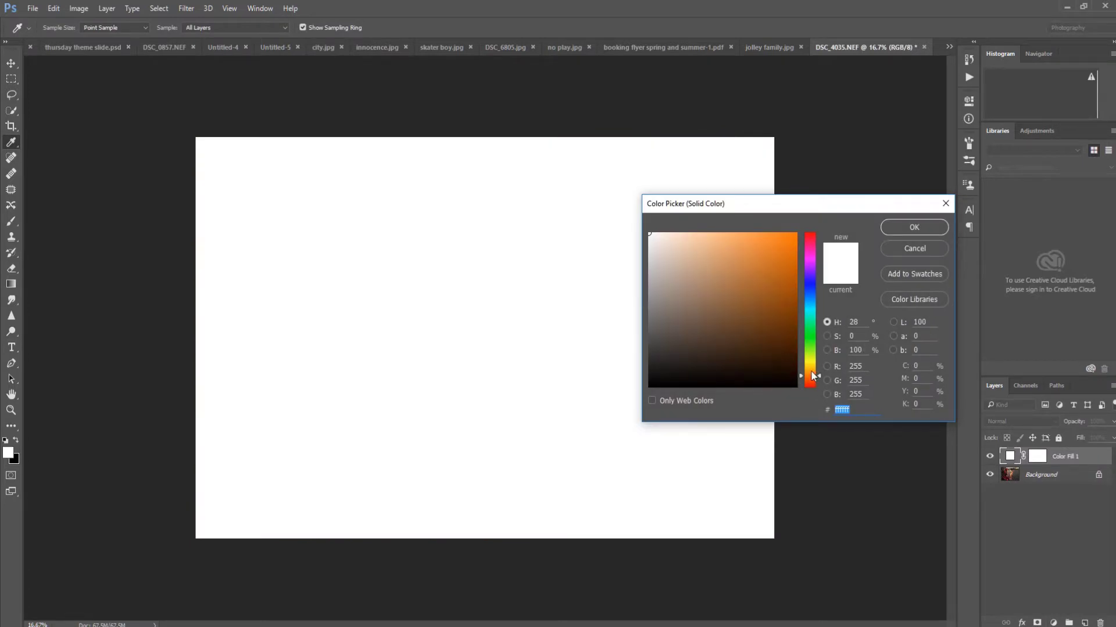
pyautogui.moveTo(811, 378); pyautogui.dragTo(812, 380)
pyautogui.moveTo(811, 384); pyautogui.dragTo(811, 386)
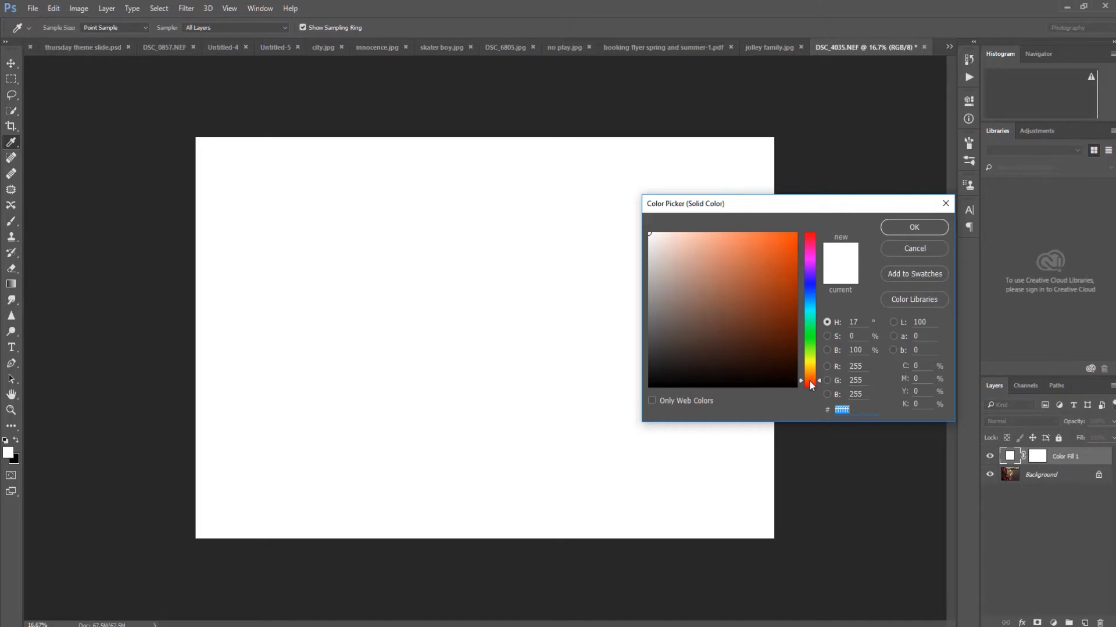
pyautogui.click(702, 236)
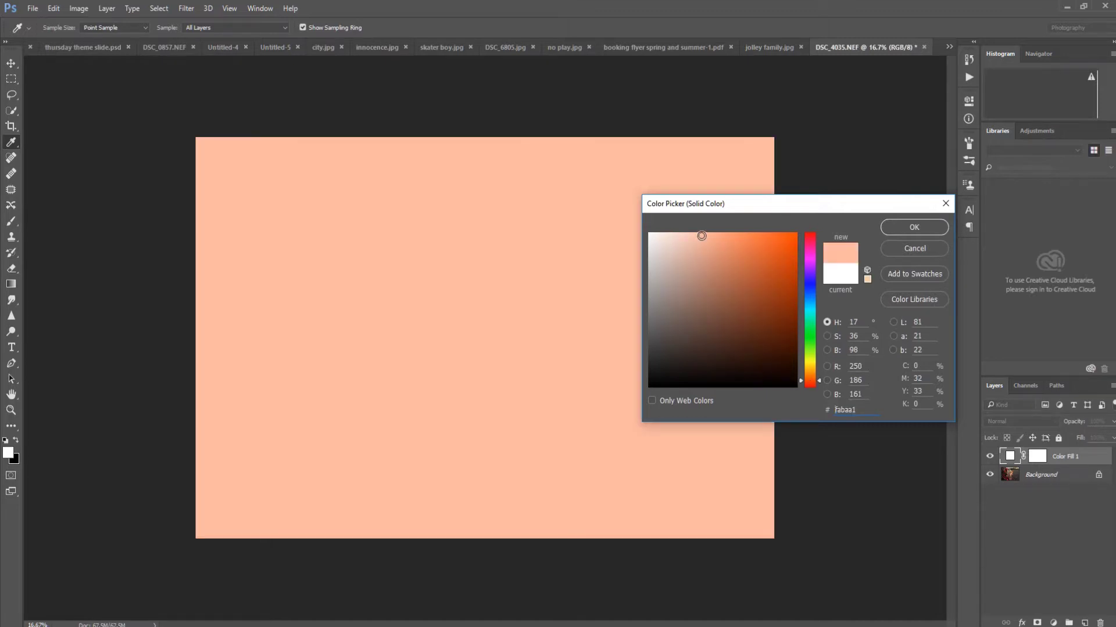
pyautogui.click(914, 227)
pyautogui.press('o')
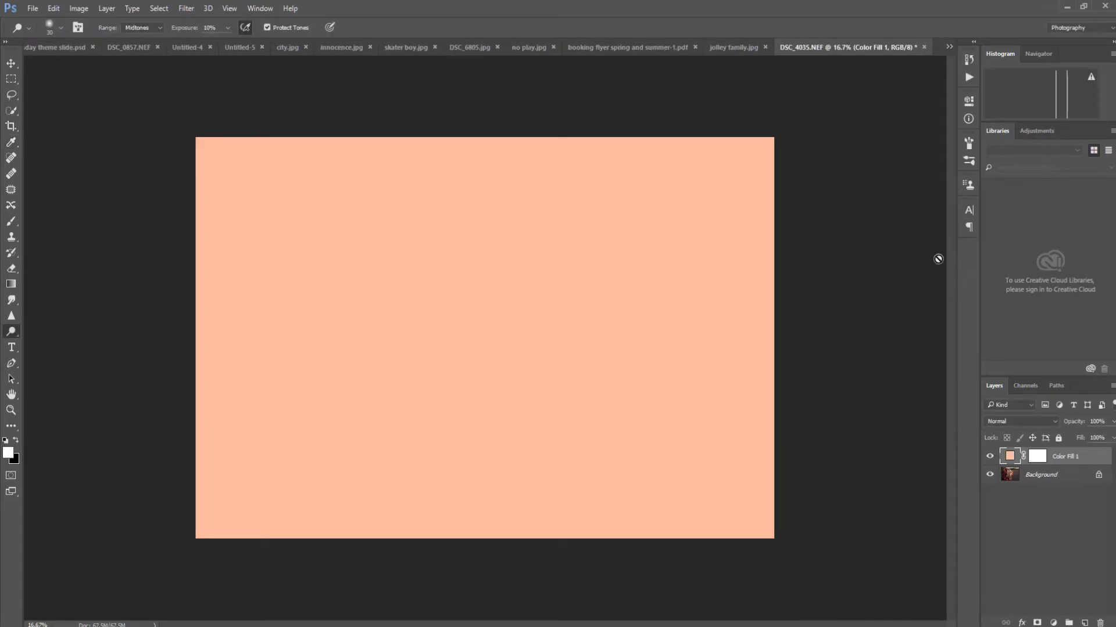
# Step: Blend the peach fill layer in Soft Light mode at 30% opacity and compare the photo with and without it
pyautogui.click(1016, 422)
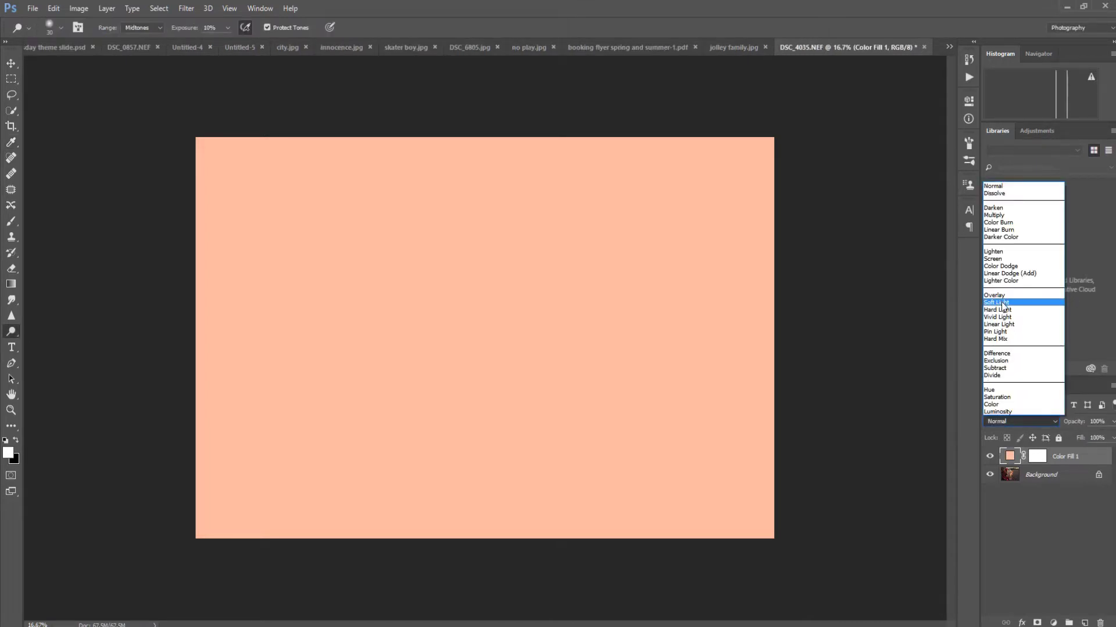
pyautogui.click(1002, 301)
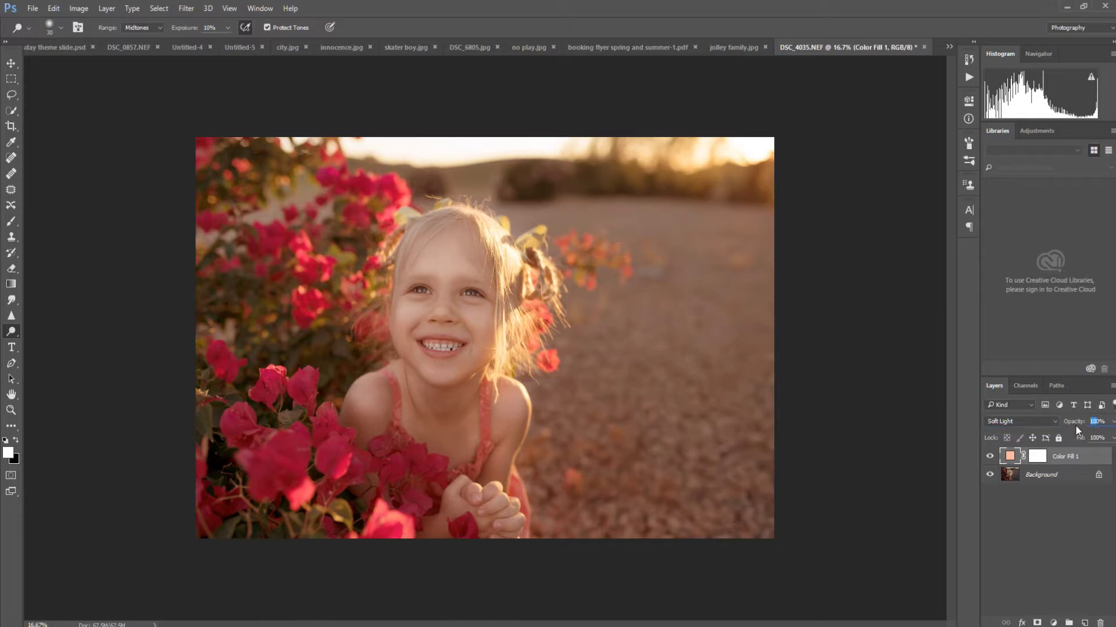
pyautogui.write('33')
pyautogui.press('Return')
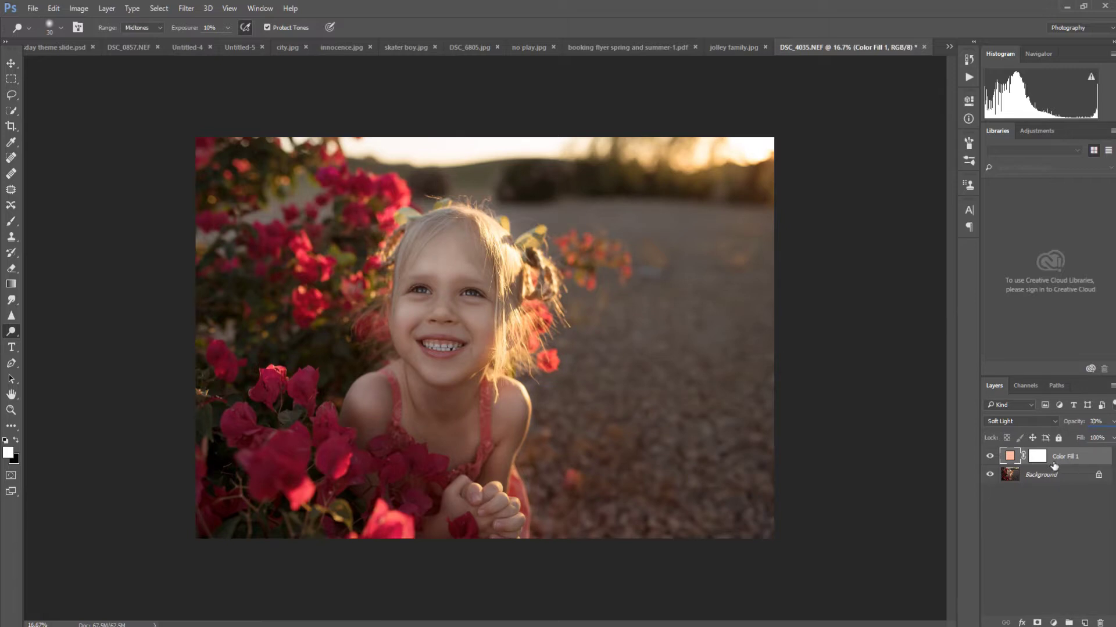
pyautogui.click(990, 458)
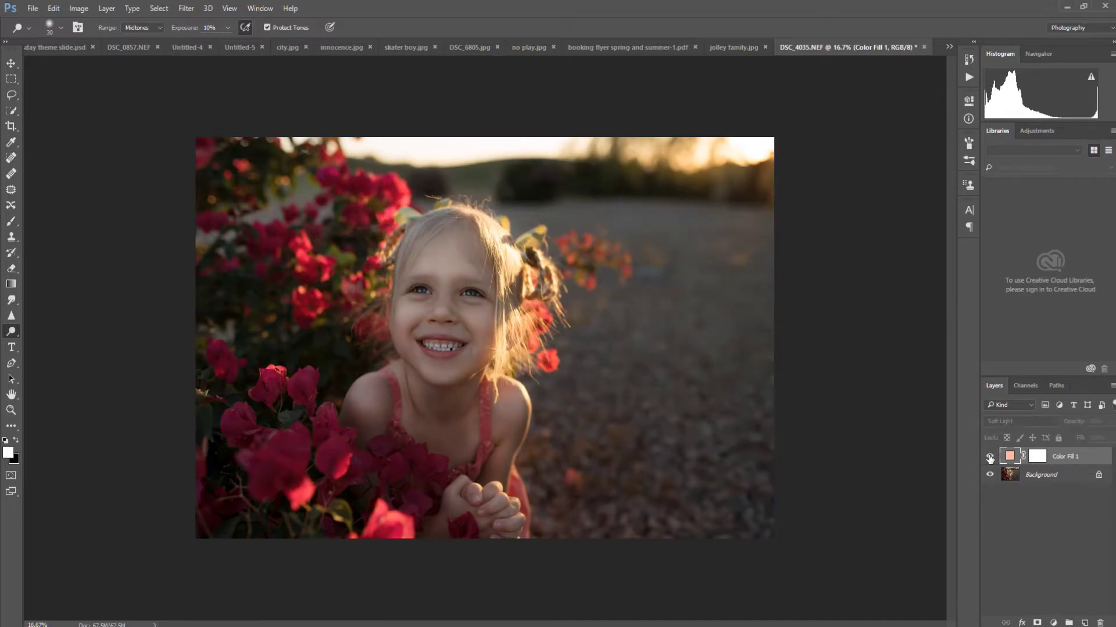
pyautogui.click(989, 458)
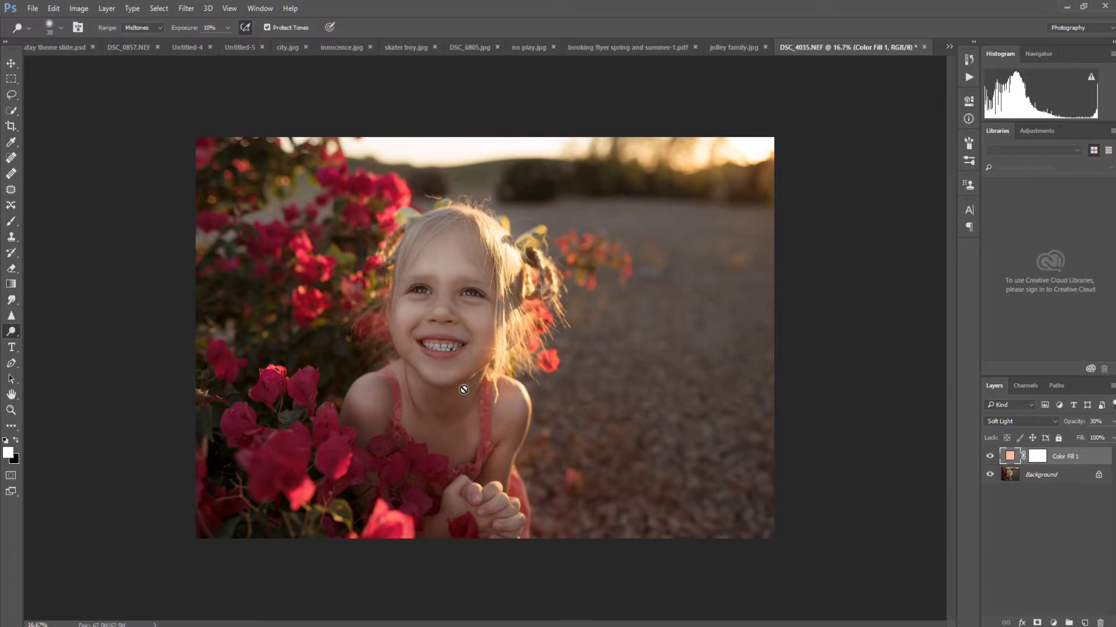
# Step: Invert the peach fill layer's mask to black to hide the tint across the whole photo
pyautogui.click(1038, 457)
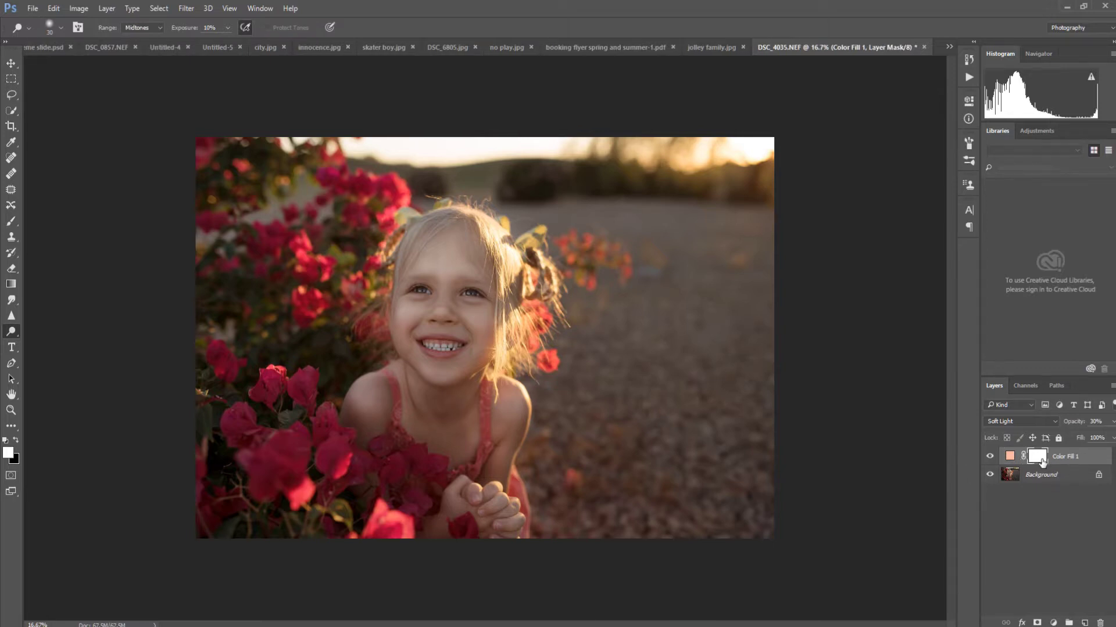
pyautogui.moveTo(1042, 462); pyautogui.dragTo(1043, 463)
pyautogui.hotkey('ctrl', 'i')
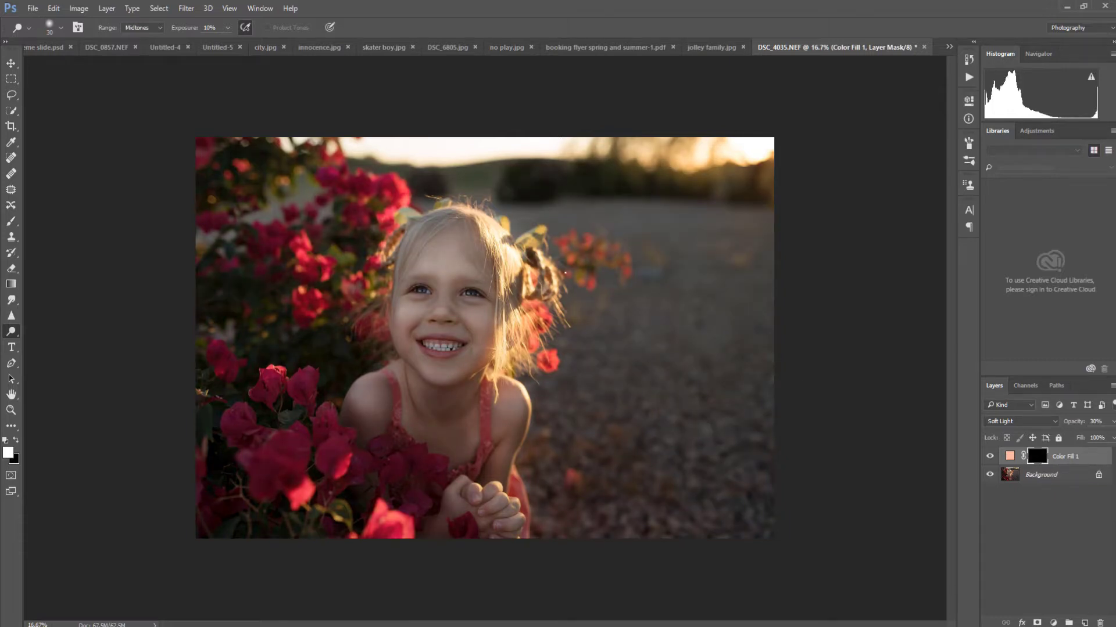
# Step: Paint white on the fill layer's mask over the girl's face, neck and body, using a 600-pixel brush at 50% flow
pyautogui.click(12, 222)
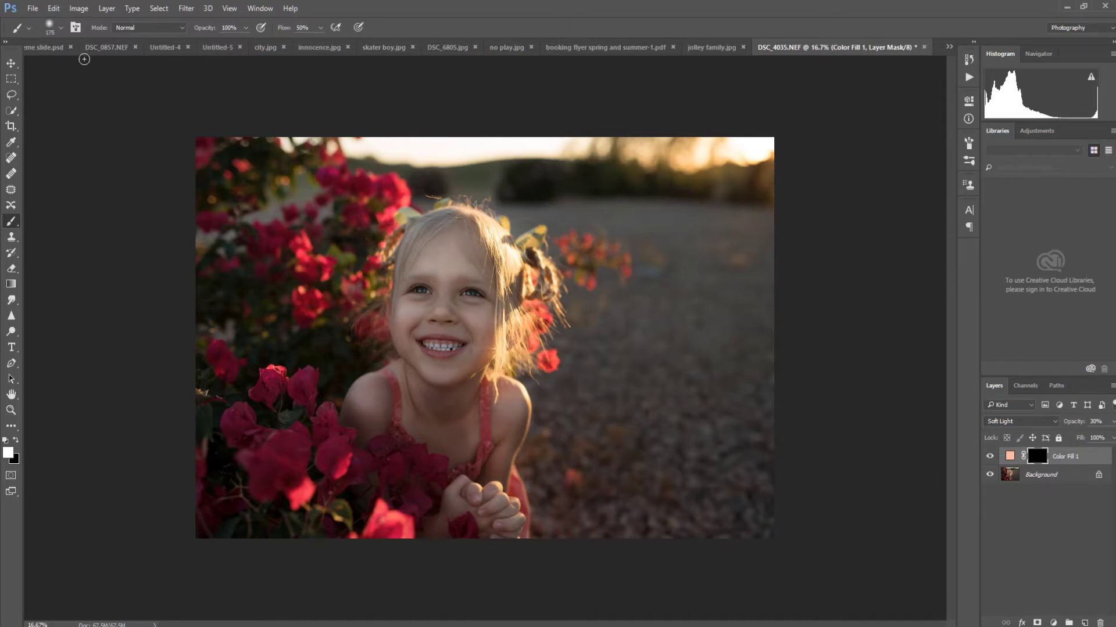
pyautogui.press(']')
pyautogui.press(']')
pyautogui.press(']')
pyautogui.press(']')
pyautogui.press(']')
pyautogui.press(']')
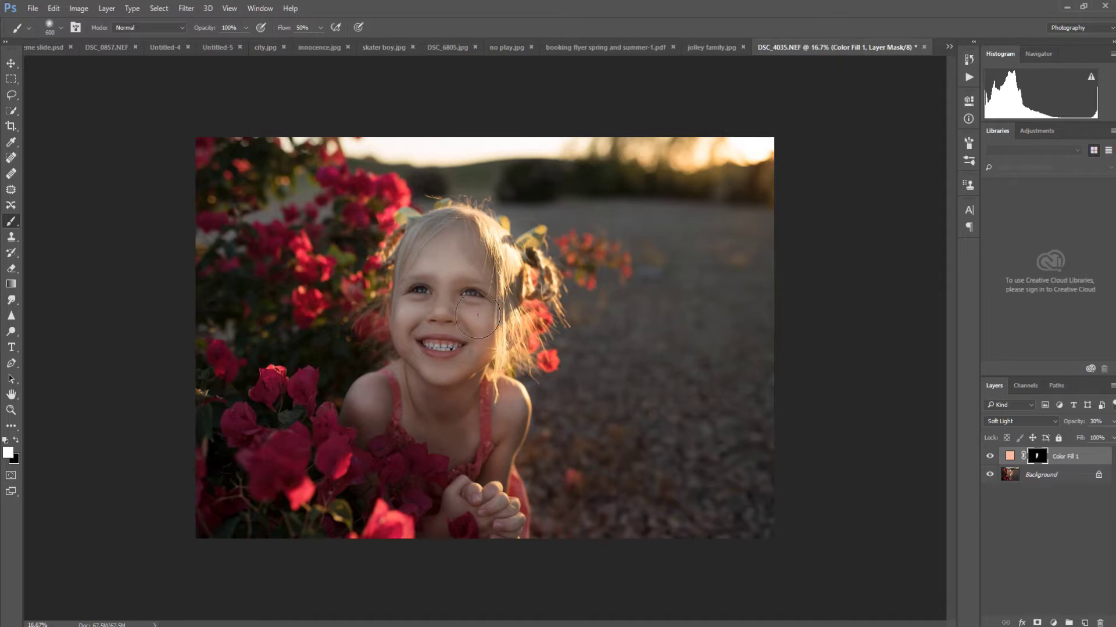
pyautogui.moveTo(491, 322)
pyautogui.mouseDown()
pyautogui.moveTo(467, 243)
pyautogui.moveTo(478, 238)
pyautogui.moveTo(498, 320)
pyautogui.moveTo(443, 242)
pyautogui.moveTo(421, 260)
pyautogui.moveTo(451, 241)
pyautogui.moveTo(437, 239)
pyautogui.moveTo(421, 325)
pyautogui.moveTo(464, 277)
pyautogui.moveTo(430, 322)
pyautogui.moveTo(442, 245)
pyautogui.moveTo(432, 351)
pyautogui.moveTo(424, 250)
pyautogui.moveTo(432, 350)
pyautogui.moveTo(428, 304)
pyautogui.moveTo(468, 250)
pyautogui.moveTo(498, 281)
pyautogui.moveTo(425, 269)
pyautogui.moveTo(453, 444)
pyautogui.moveTo(458, 422)
pyautogui.moveTo(498, 430)
pyautogui.moveTo(461, 516)
pyautogui.moveTo(504, 525)
pyautogui.moveTo(467, 446)
pyautogui.mouseUp()
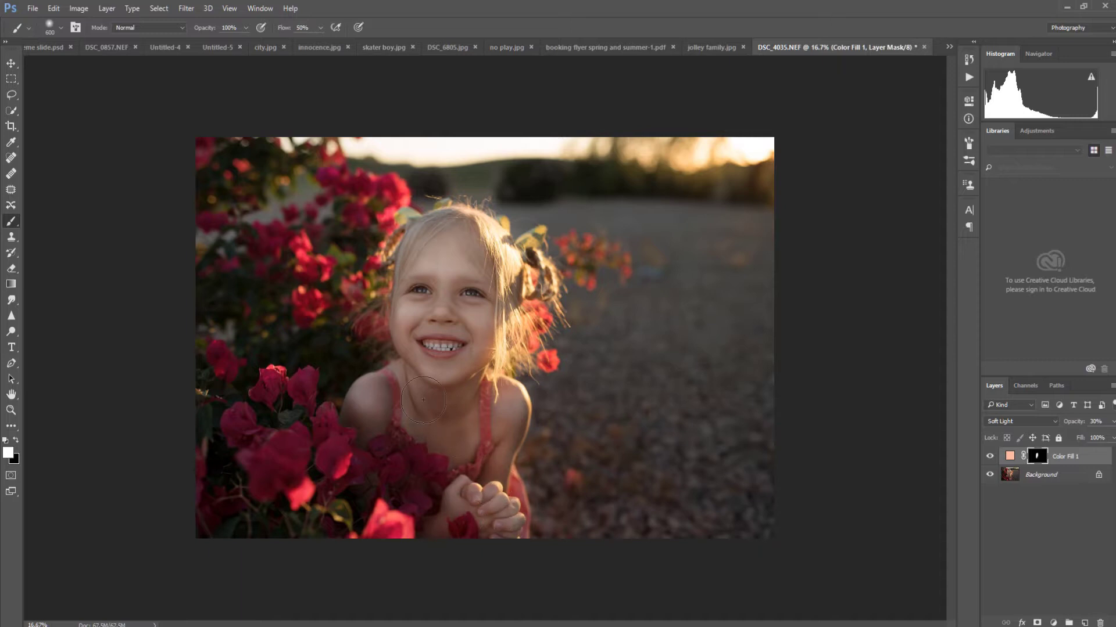
pyautogui.moveTo(423, 400)
pyautogui.mouseDown()
pyautogui.moveTo(380, 414)
pyautogui.moveTo(379, 397)
pyautogui.moveTo(365, 417)
pyautogui.moveTo(408, 385)
pyautogui.moveTo(387, 406)
pyautogui.moveTo(400, 437)
pyautogui.moveTo(399, 411)
pyautogui.moveTo(419, 415)
pyautogui.moveTo(425, 437)
pyautogui.moveTo(388, 455)
pyautogui.moveTo(374, 478)
pyautogui.moveTo(369, 462)
pyautogui.moveTo(430, 487)
pyautogui.moveTo(447, 521)
pyautogui.moveTo(484, 507)
pyautogui.moveTo(494, 489)
pyautogui.moveTo(473, 444)
pyautogui.moveTo(442, 462)
pyautogui.moveTo(431, 408)
pyautogui.moveTo(467, 384)
pyautogui.mouseUp()
pyautogui.moveTo(500, 424)
pyautogui.mouseDown()
pyautogui.moveTo(416, 317)
pyautogui.moveTo(435, 244)
pyautogui.moveTo(494, 274)
pyautogui.moveTo(442, 214)
pyautogui.moveTo(417, 300)
pyautogui.moveTo(475, 313)
pyautogui.moveTo(416, 301)
pyautogui.moveTo(444, 374)
pyautogui.moveTo(401, 386)
pyautogui.moveTo(377, 413)
pyautogui.moveTo(470, 425)
pyautogui.moveTo(476, 414)
pyautogui.moveTo(491, 474)
pyautogui.moveTo(464, 391)
pyautogui.moveTo(495, 498)
pyautogui.moveTo(470, 517)
pyautogui.moveTo(483, 461)
pyautogui.moveTo(511, 529)
pyautogui.moveTo(498, 426)
pyautogui.moveTo(467, 405)
pyautogui.moveTo(429, 416)
pyautogui.mouseUp()
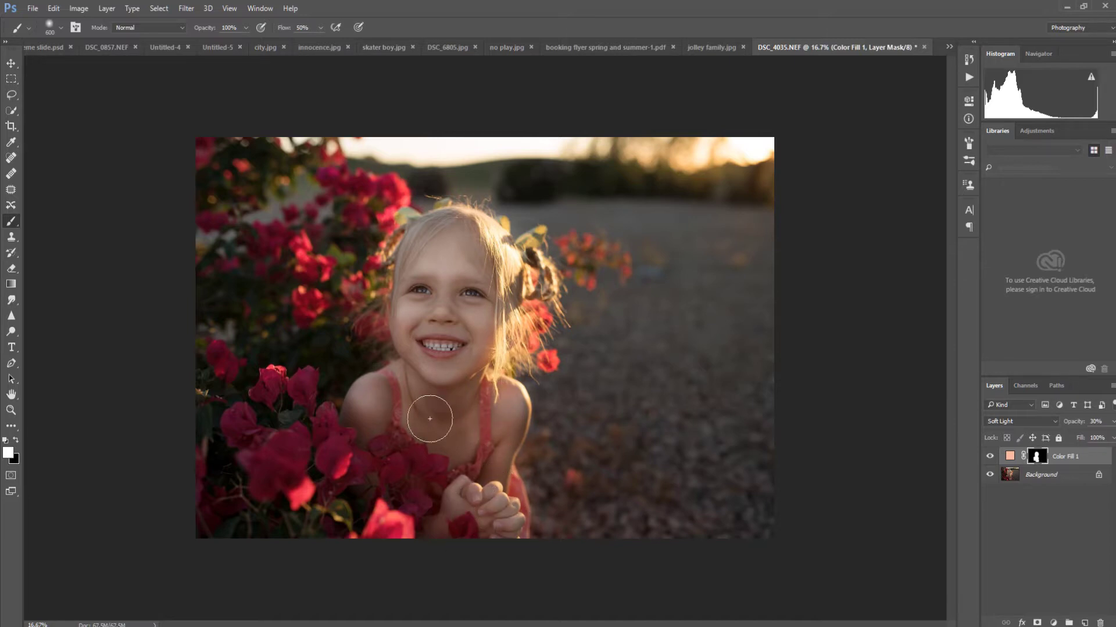
# Step: Compare the girl's skin with and without the masked peach fill layer
pyautogui.click(988, 458)
pyautogui.click(989, 457)
pyautogui.click(989, 457)
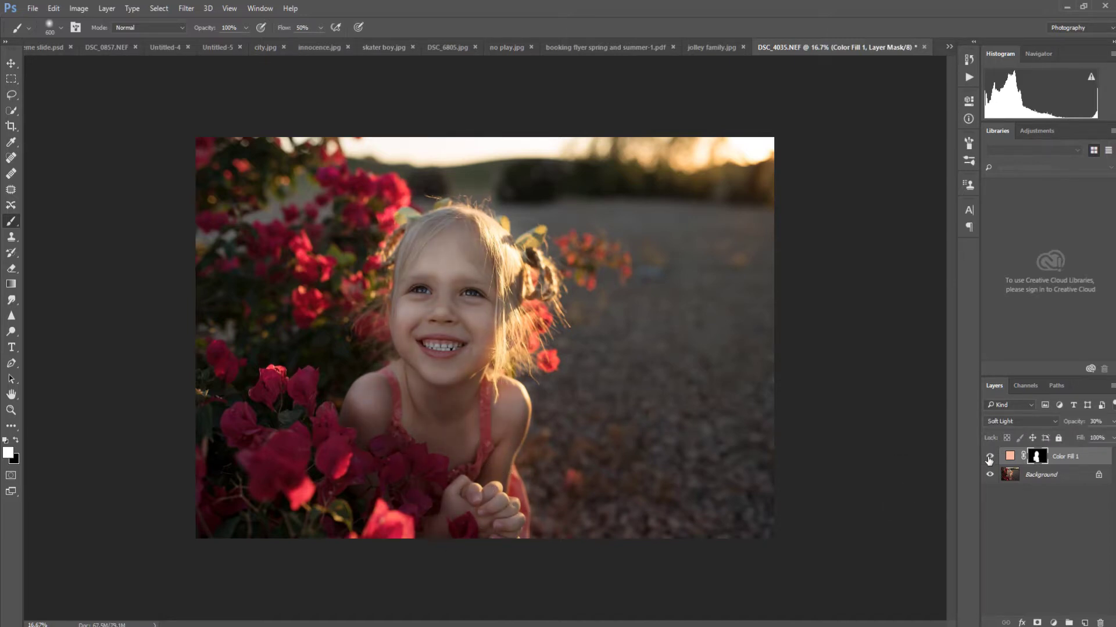
pyautogui.click(989, 457)
pyautogui.click(989, 458)
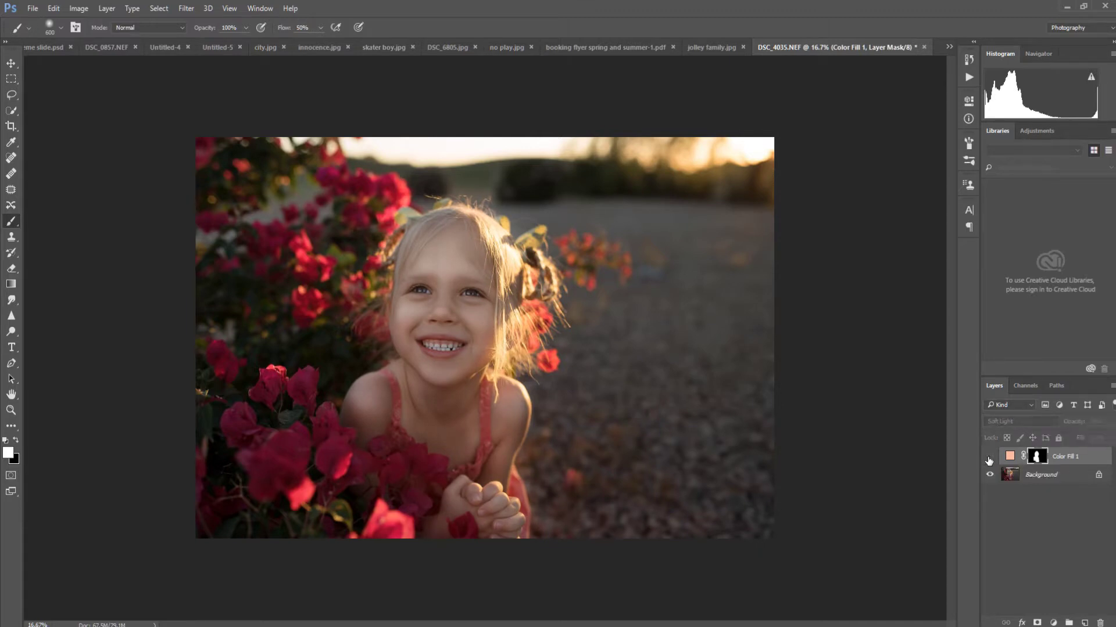
pyautogui.click(989, 457)
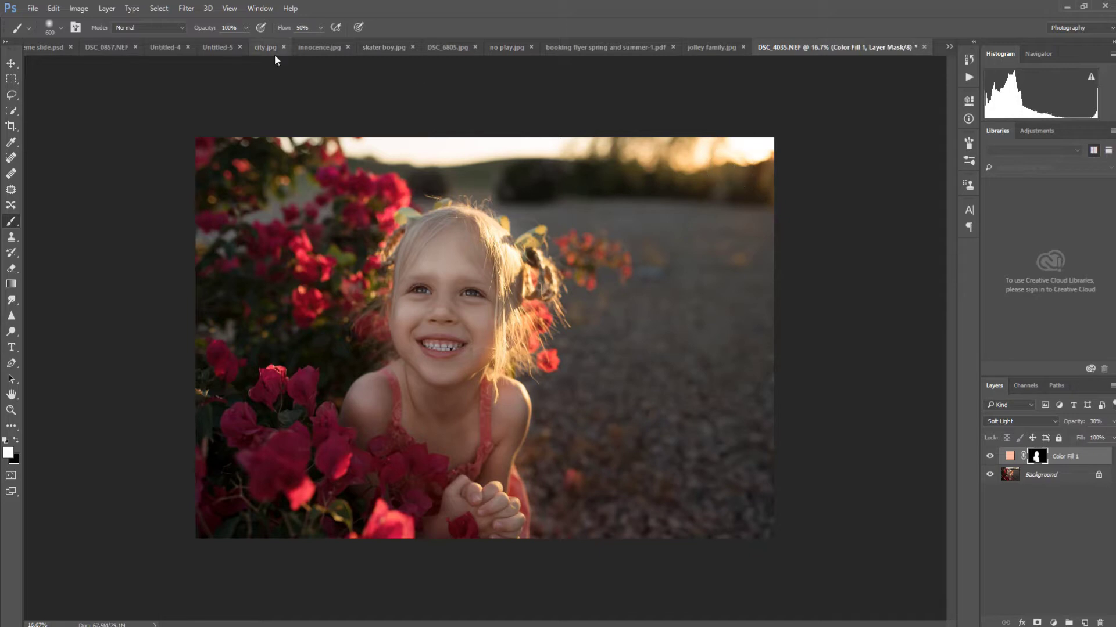
# Step: Place the "Basking light" image from the KCC Light Leaks 3 folder on the Data (D:) drive as an embedded layer
pyautogui.click(33, 9)
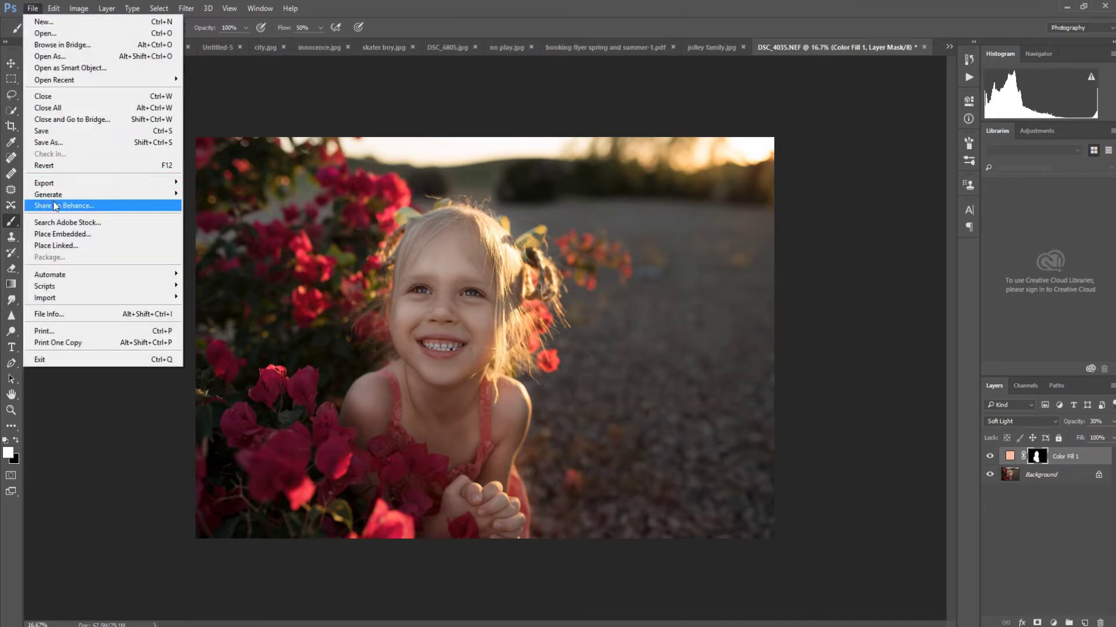
pyautogui.click(58, 234)
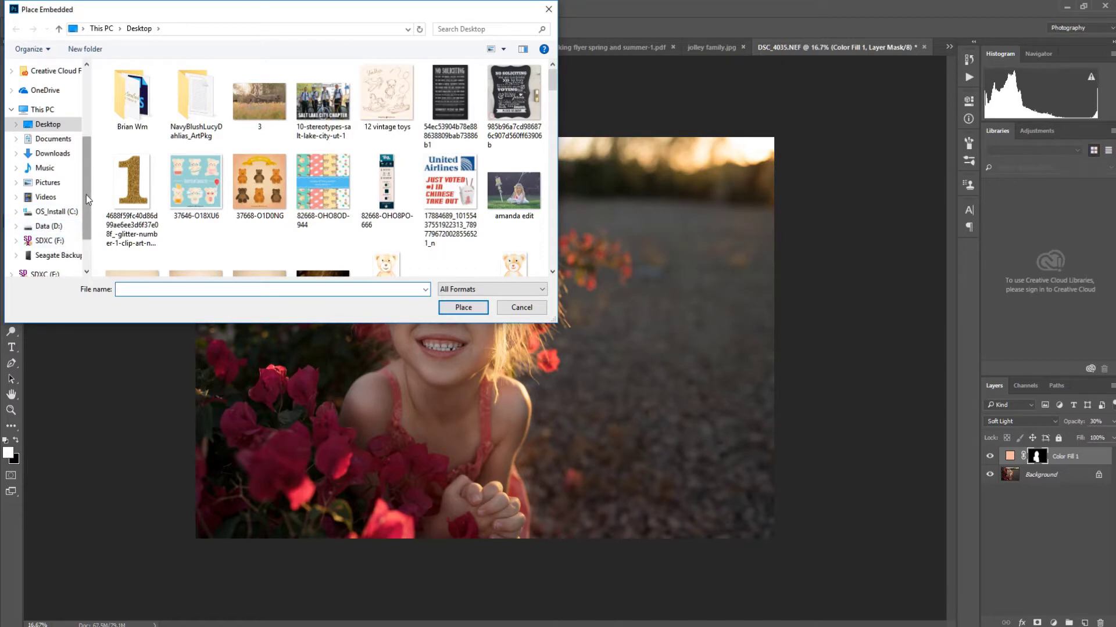
pyautogui.click(49, 226)
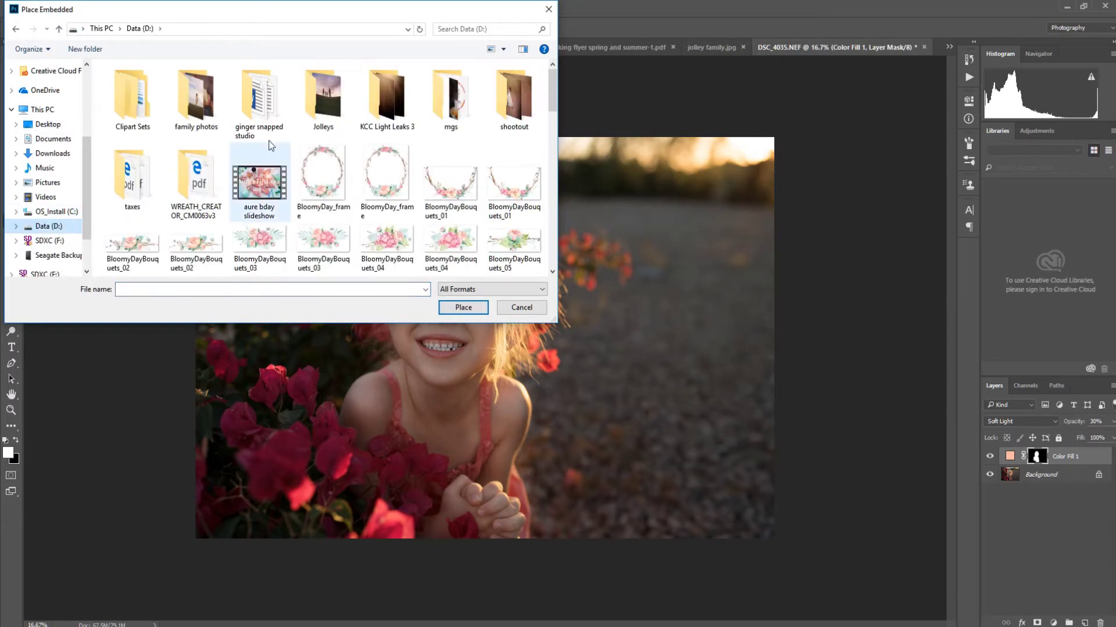
pyautogui.doubleClick(371, 96)
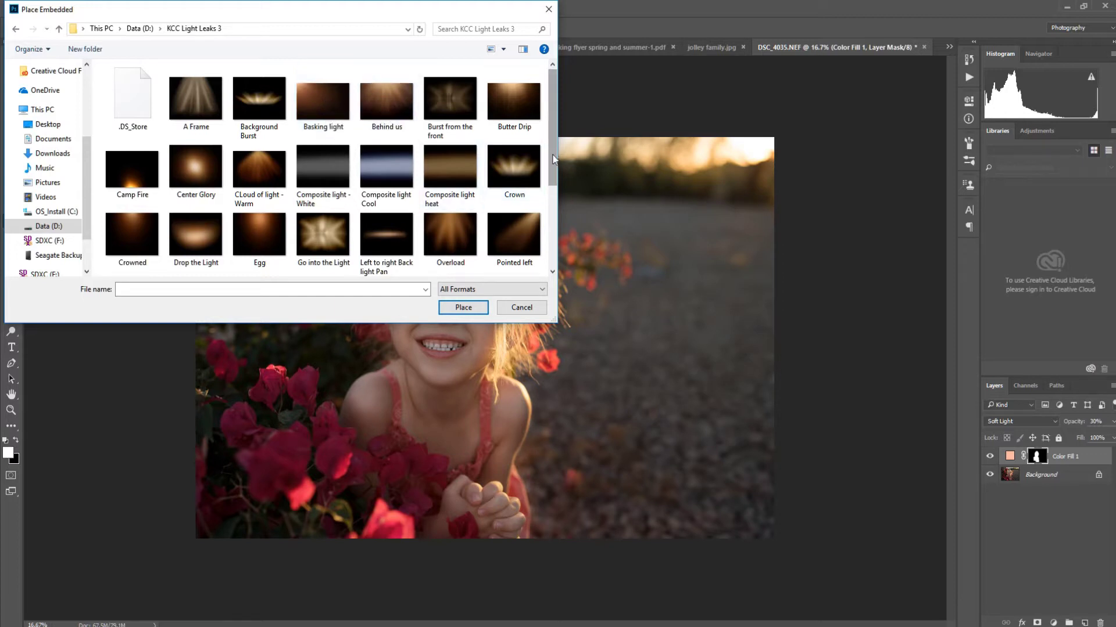
pyautogui.moveTo(554, 160)
pyautogui.mouseDown()
pyautogui.moveTo(556, 241)
pyautogui.moveTo(552, 156)
pyautogui.mouseUp()
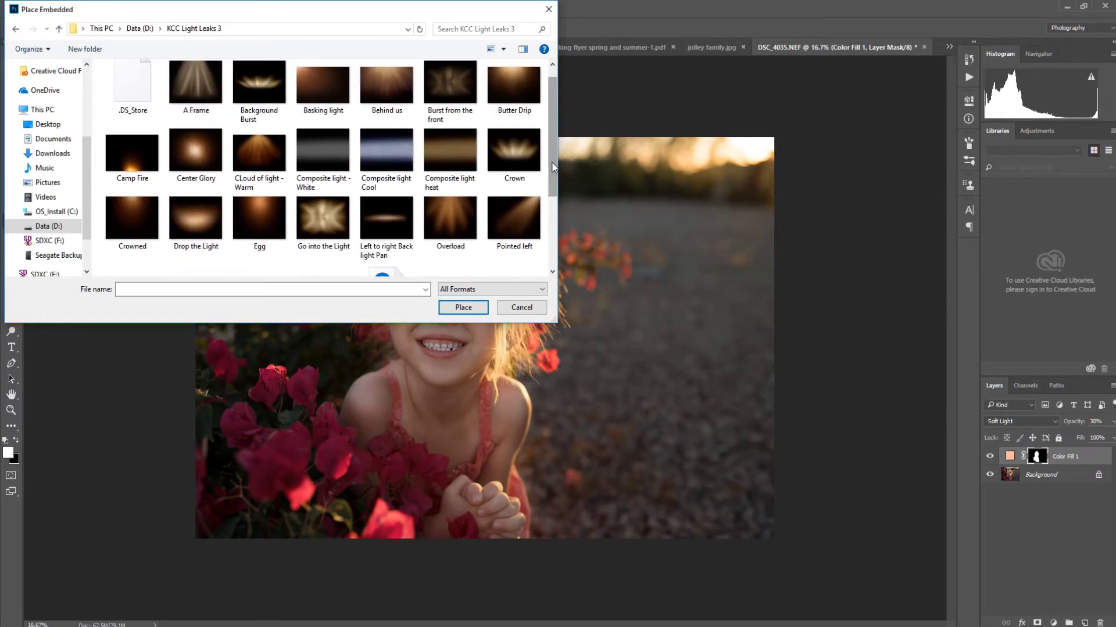
pyautogui.click(342, 68)
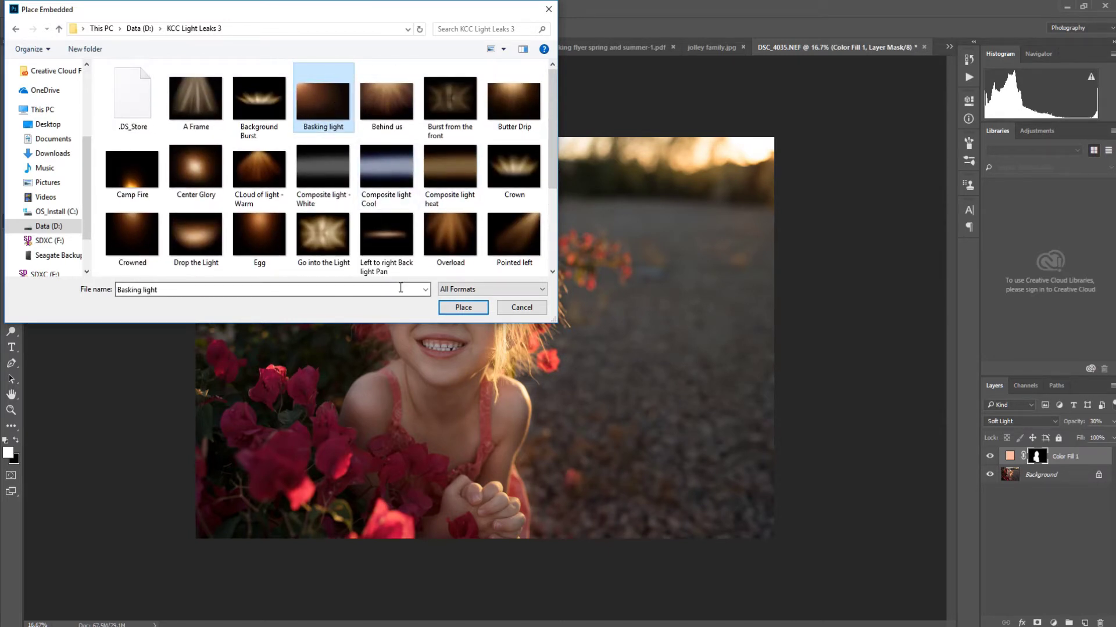
pyautogui.click(463, 307)
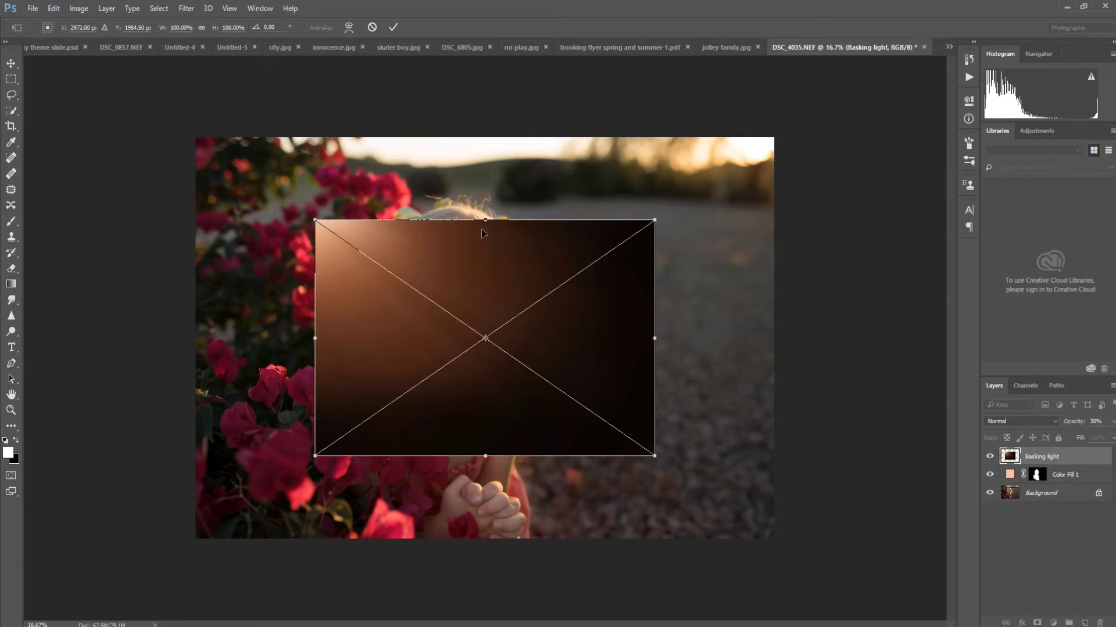
# Step: Reposition the light leak over the lower part of the photo and flip it horizontally
pyautogui.moveTo(499, 271); pyautogui.dragTo(598, 222)
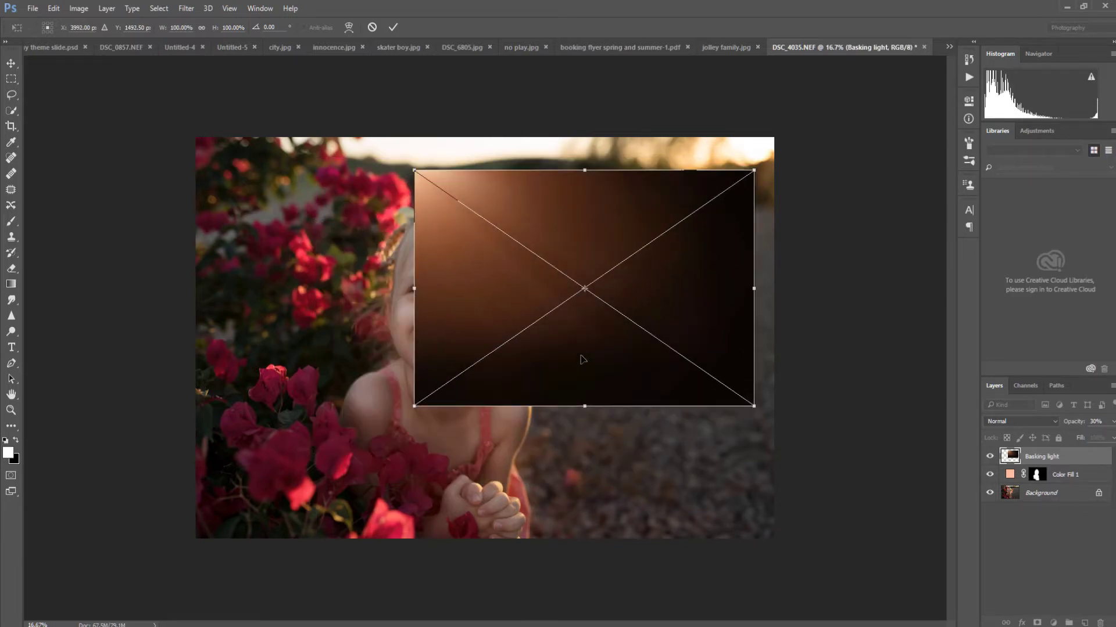
pyautogui.moveTo(573, 266); pyautogui.dragTo(462, 398)
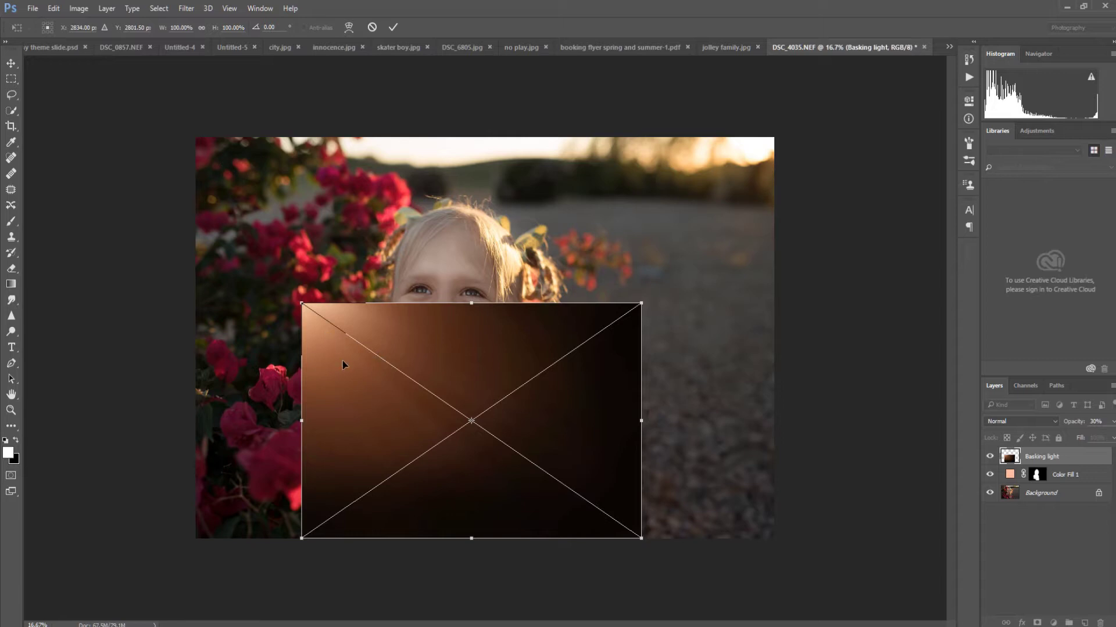
pyautogui.click(58, 9)
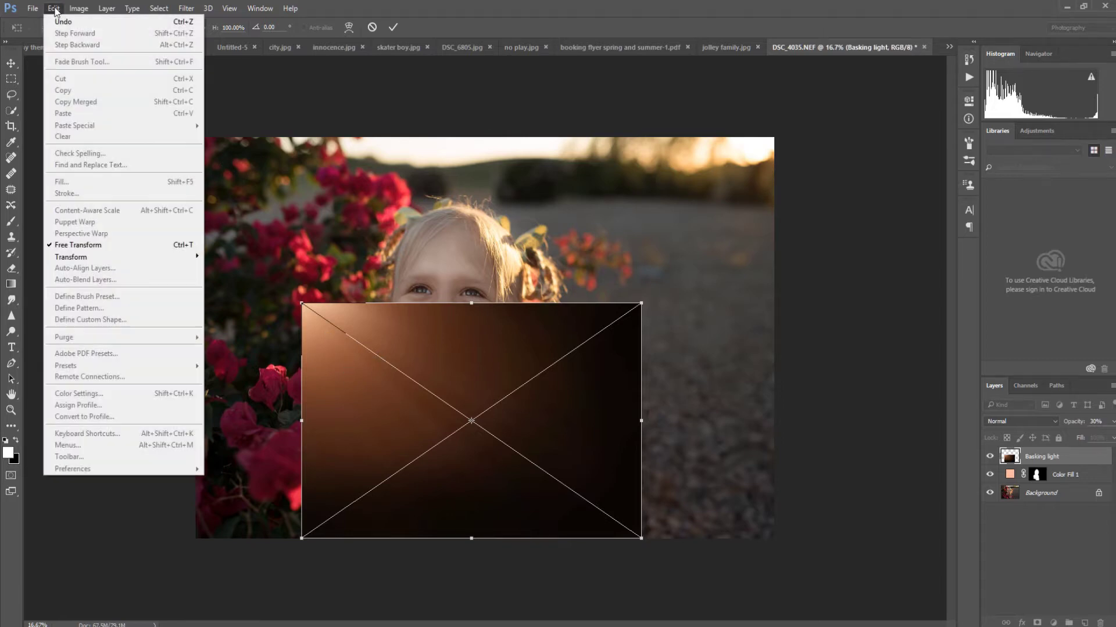
pyautogui.moveTo(87, 259)
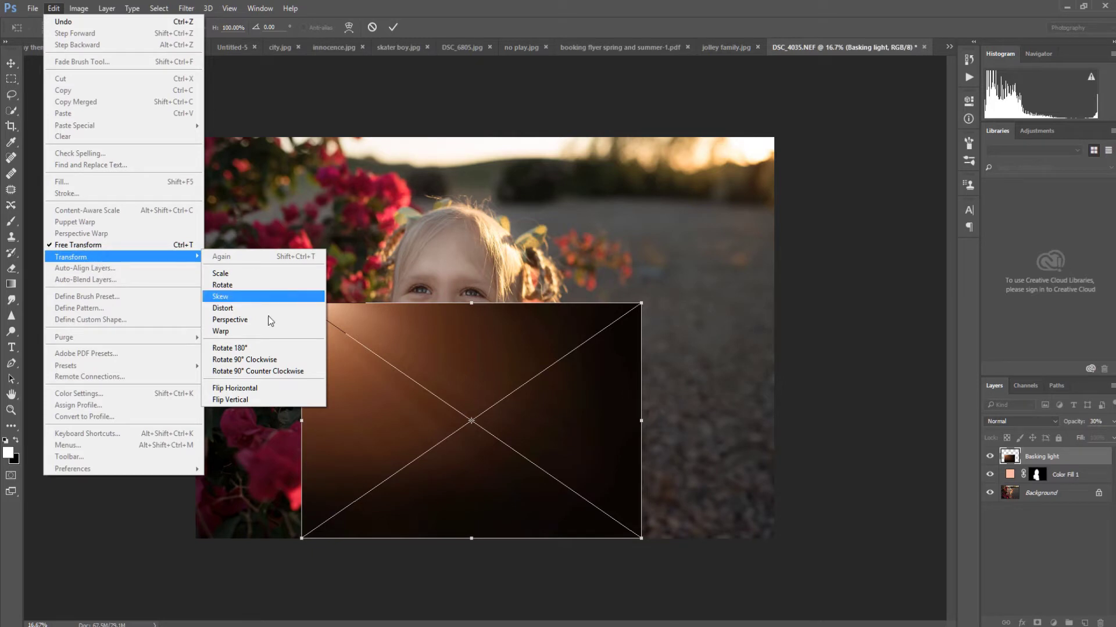
pyautogui.click(261, 389)
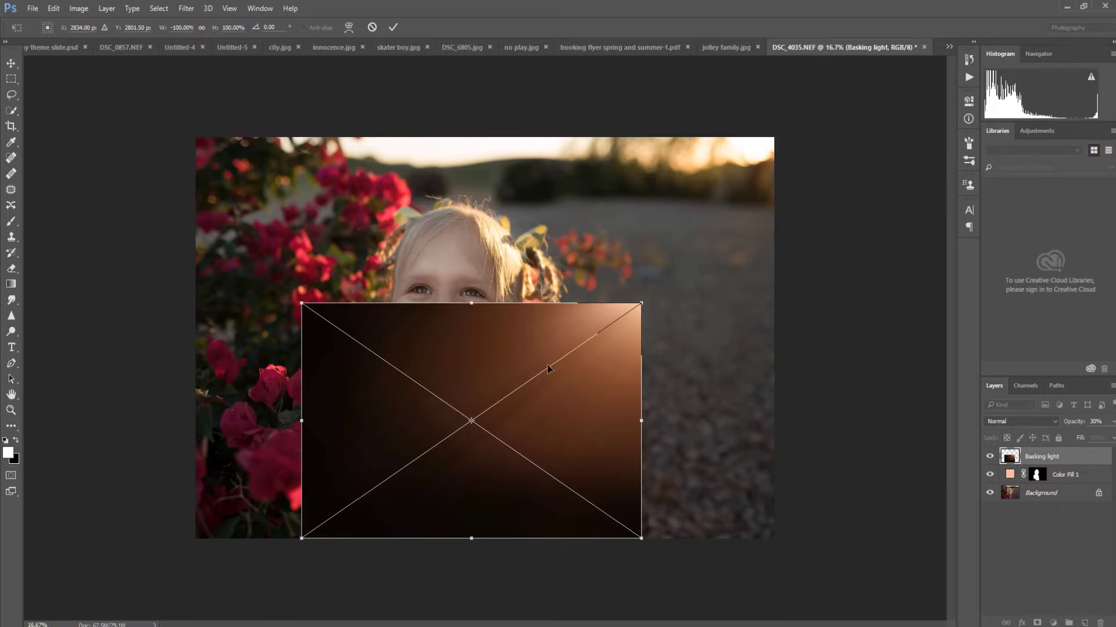
# Step: Blend the light leak layer in Screen mode and stretch it to cover the whole photo
pyautogui.click(1011, 426)
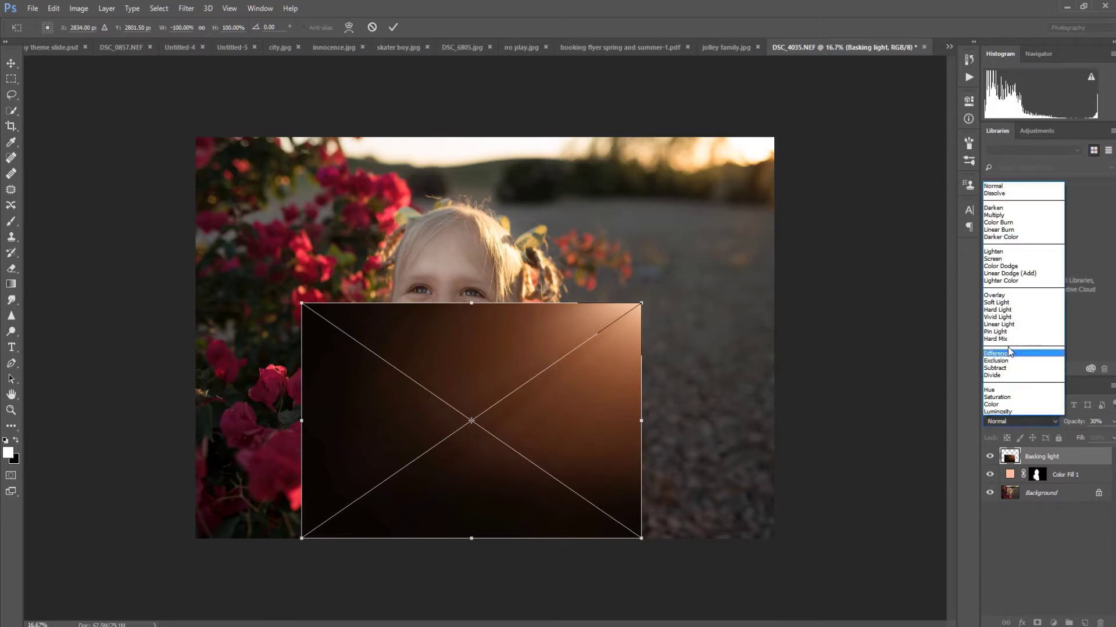
pyautogui.click(1010, 259)
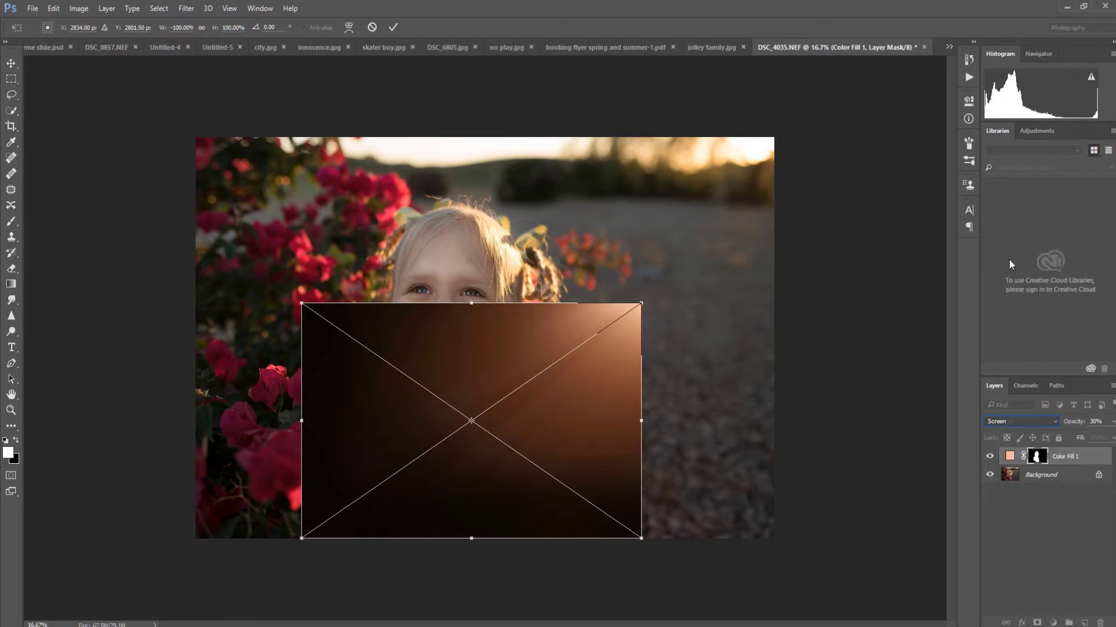
pyautogui.moveTo(640, 304); pyautogui.dragTo(774, 138)
pyautogui.moveTo(299, 530); pyautogui.dragTo(197, 535)
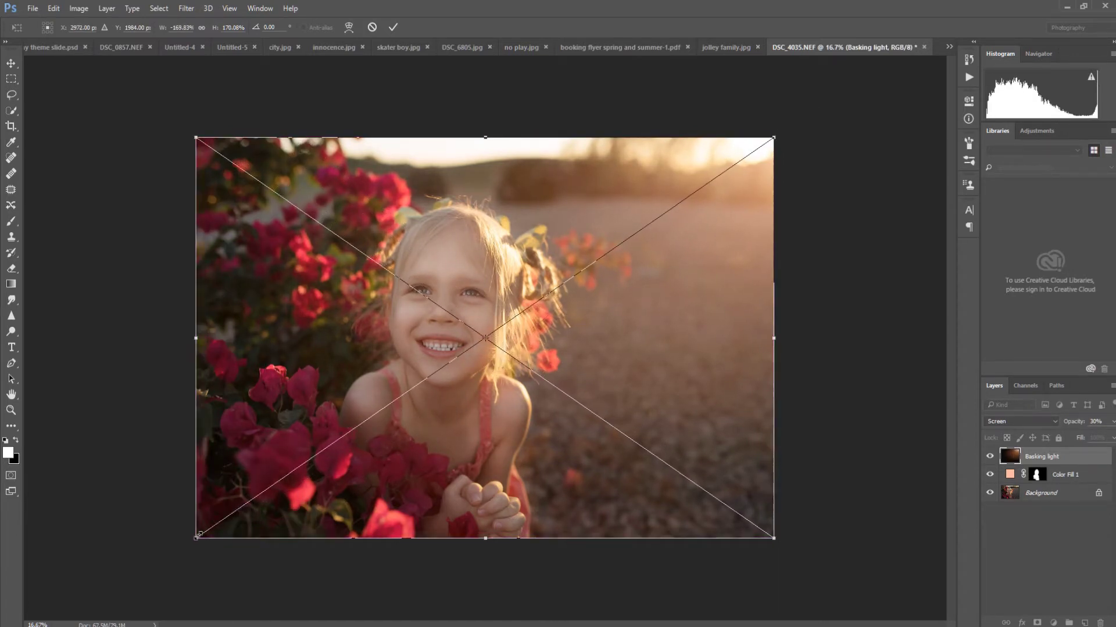
pyautogui.press('b')
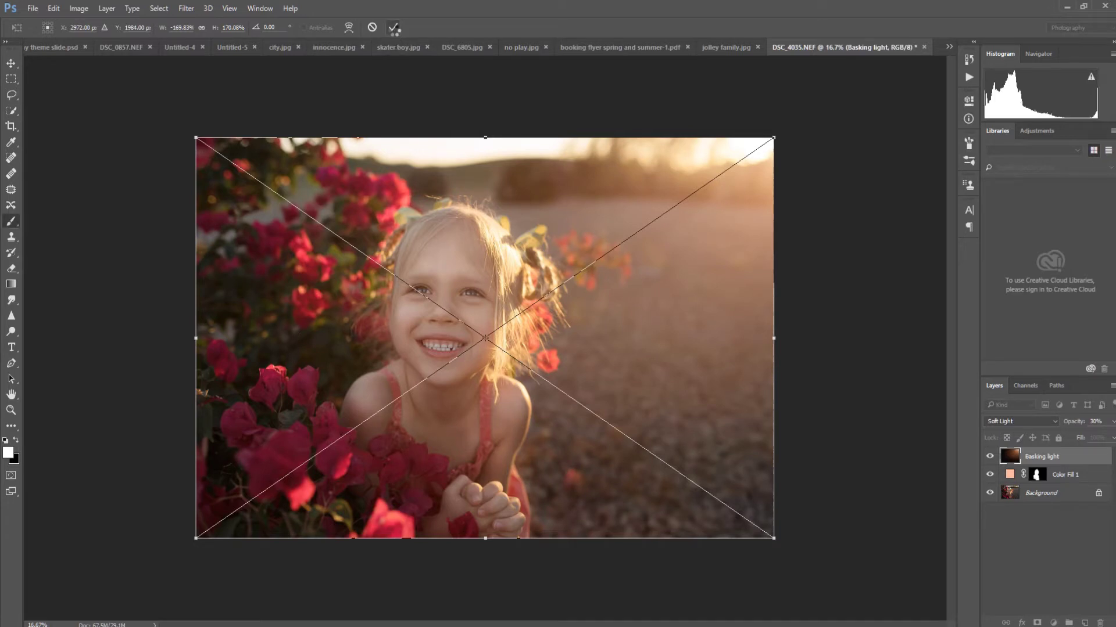
pyautogui.click(394, 30)
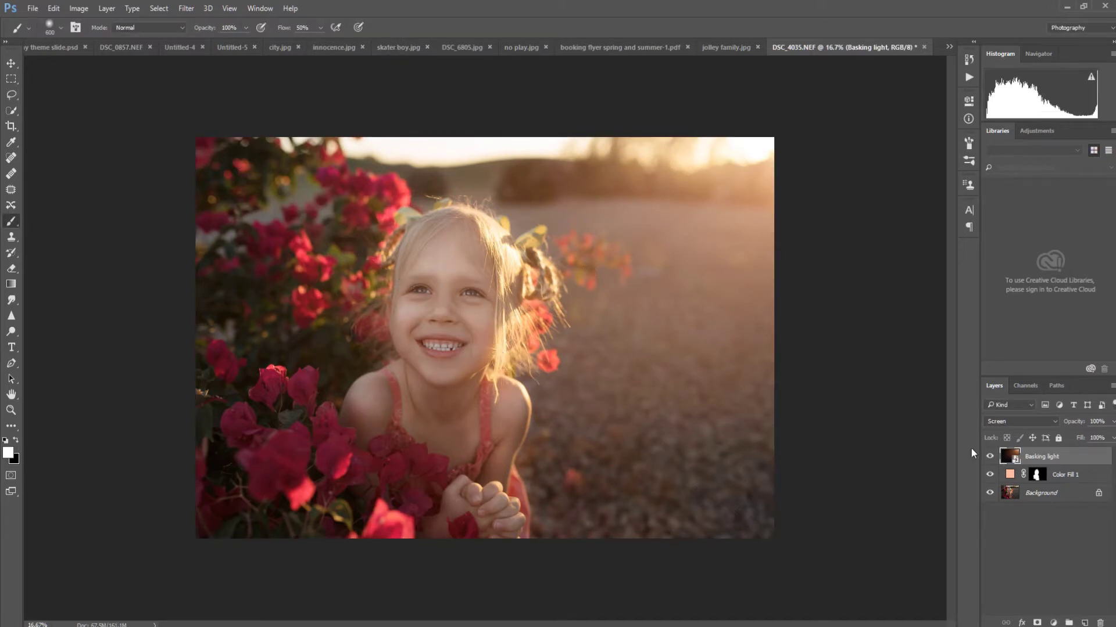
# Step: Compare the photo with and without the Basking light layer
pyautogui.click(989, 457)
pyautogui.click(989, 456)
pyautogui.click(989, 457)
pyautogui.click(989, 457)
# Step: Add a mask to the Basking light layer and paint black over the girl at 50% opacity to reduce the haze
pyautogui.click(1036, 623)
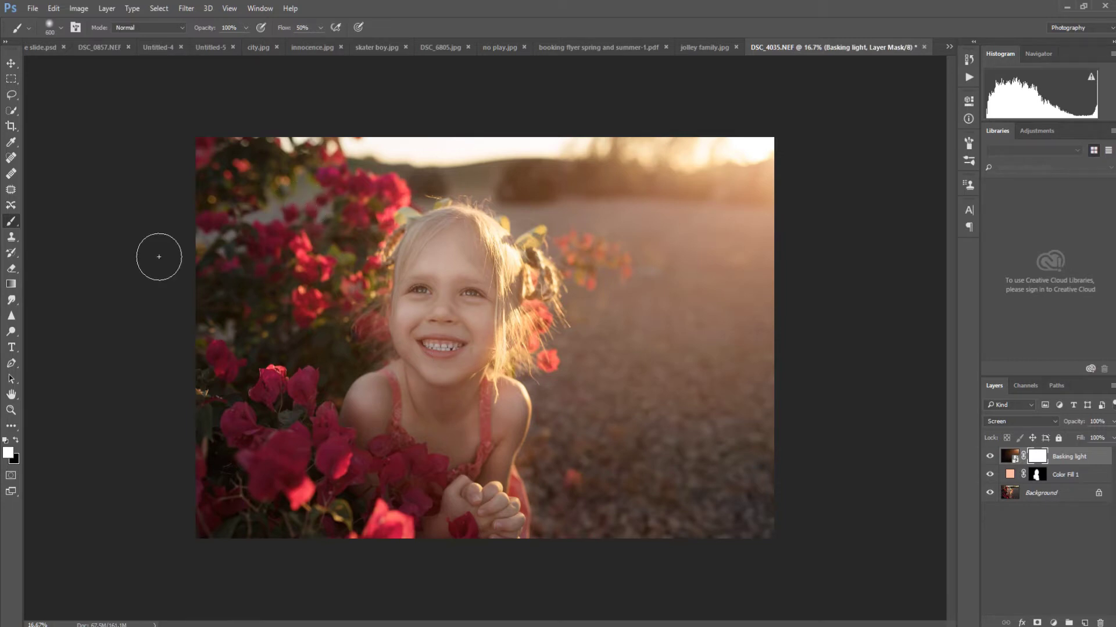
pyautogui.click(16, 441)
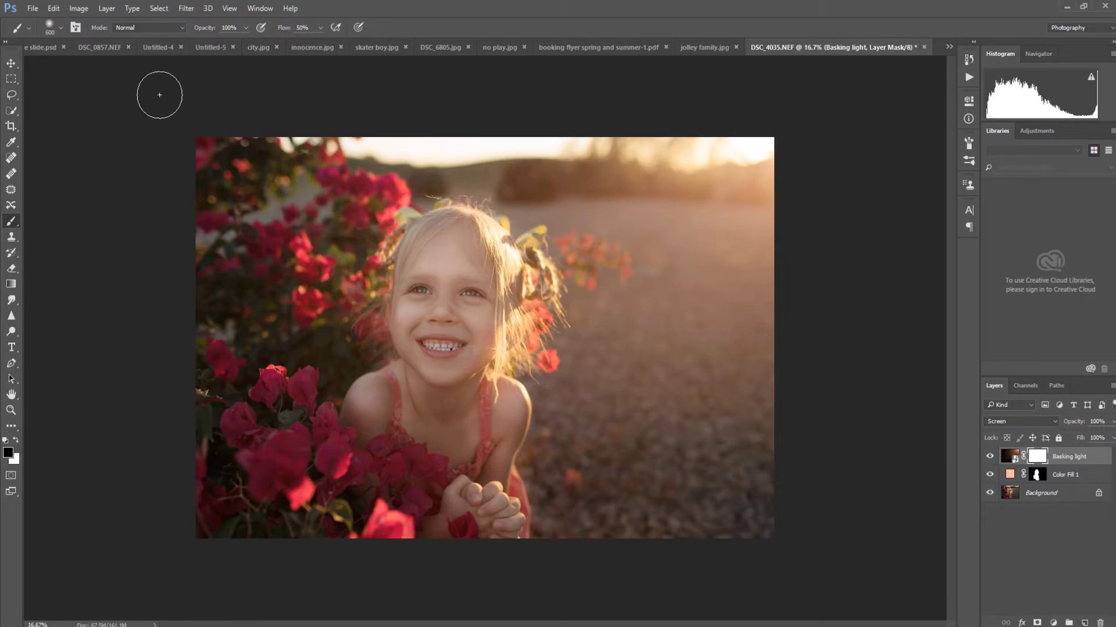
pyautogui.click(206, 33)
pyautogui.press('Up')
pyautogui.press('Up')
pyautogui.press('Down')
pyautogui.press('Down')
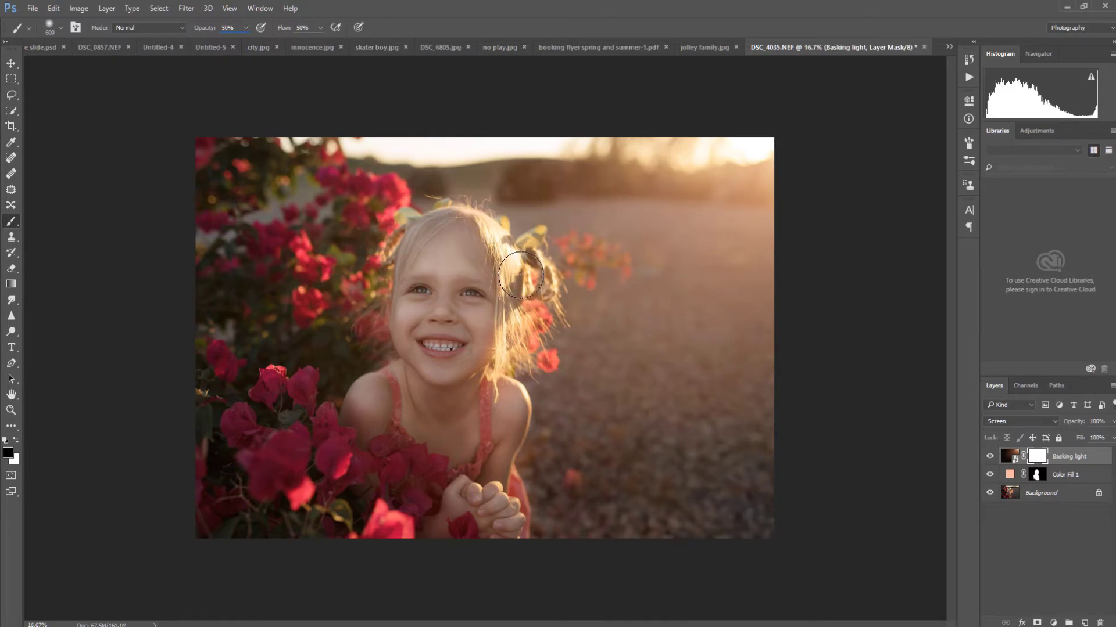
pyautogui.moveTo(523, 270); pyautogui.dragTo(541, 279)
pyautogui.moveTo(462, 525); pyautogui.dragTo(473, 518)
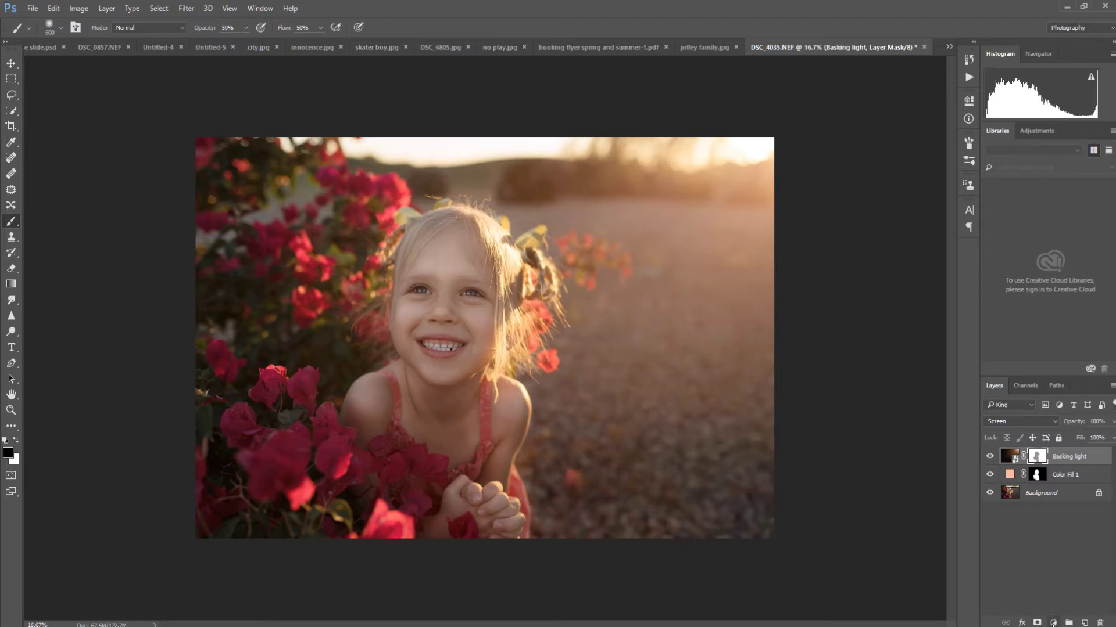
# Step: Add a gradient fill layer with the Radial style and reversed colors
pyautogui.click(1053, 623)
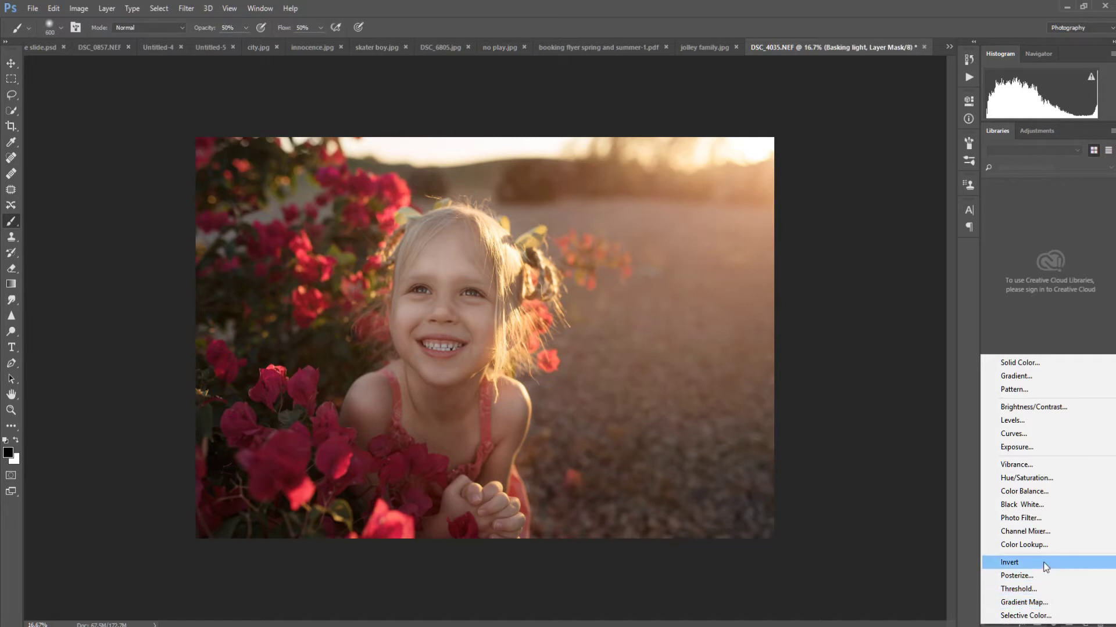
pyautogui.click(1026, 376)
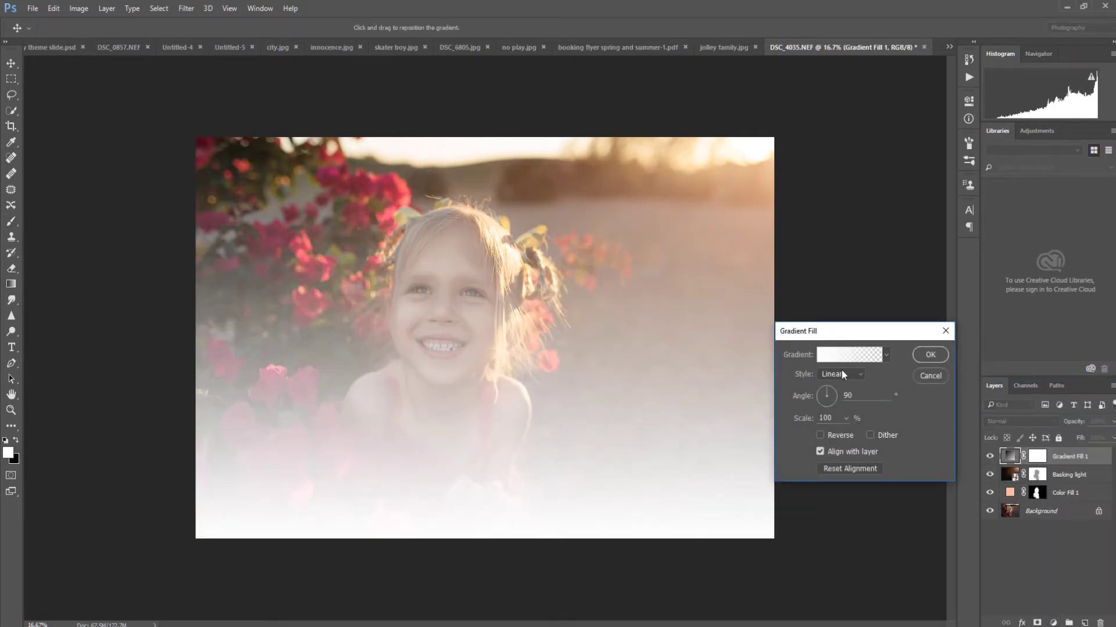
pyautogui.click(856, 374)
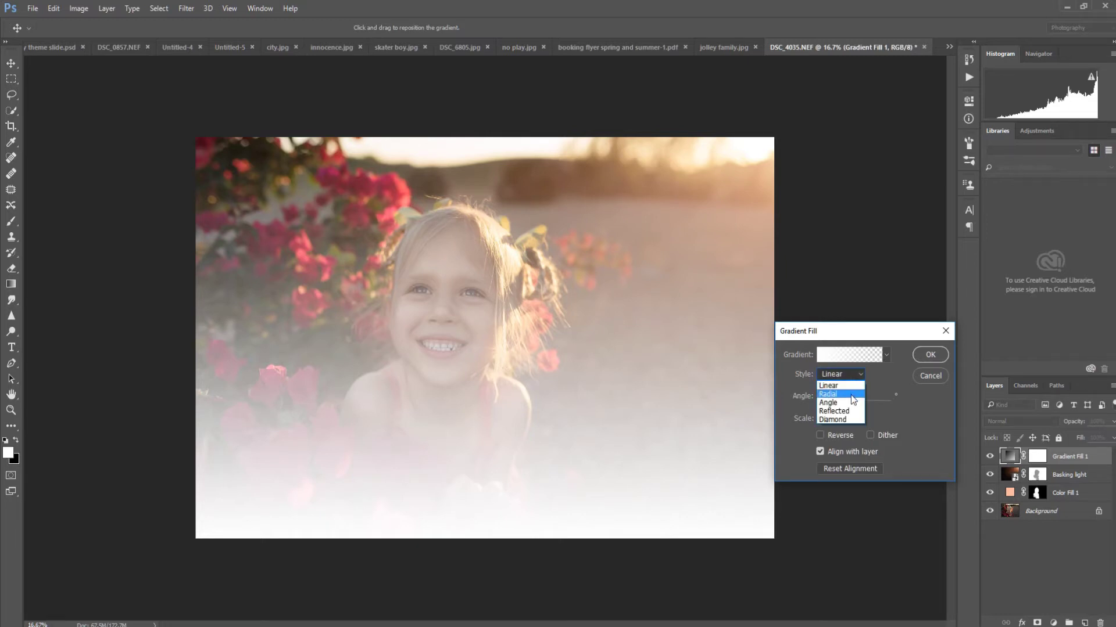
pyautogui.click(851, 394)
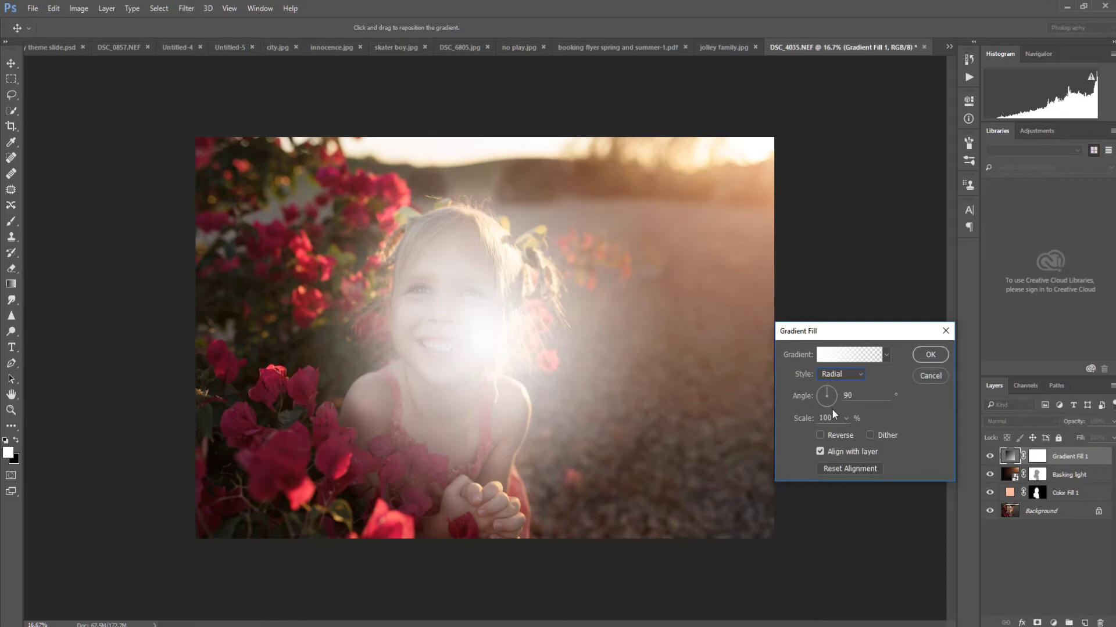
pyautogui.click(819, 436)
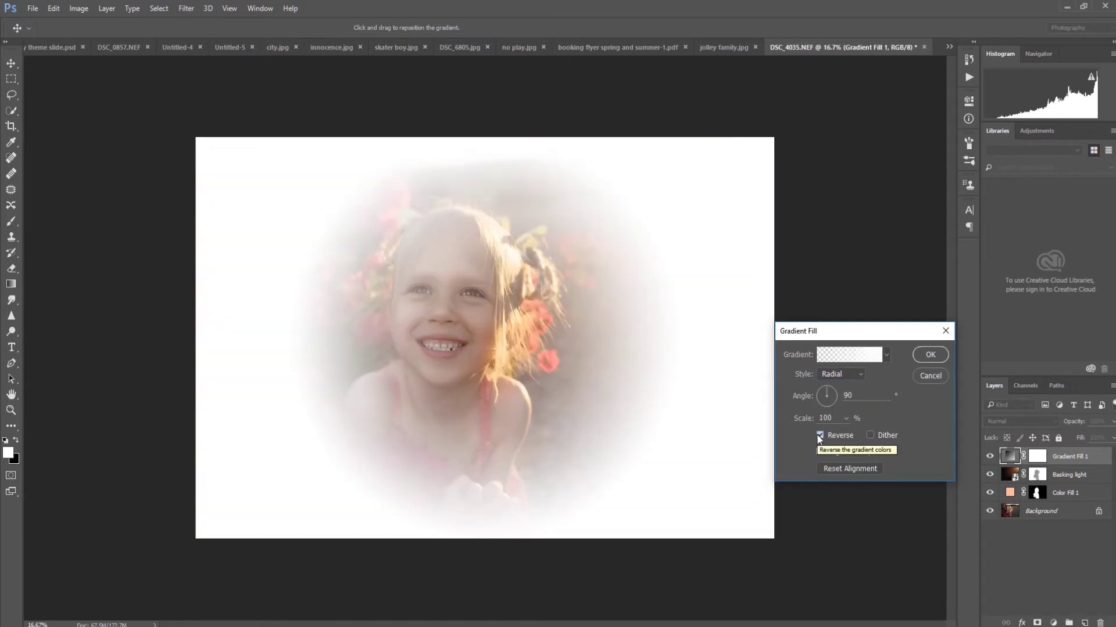
# Step: Try different gradient scales and set the scale to 300%
pyautogui.click(845, 419)
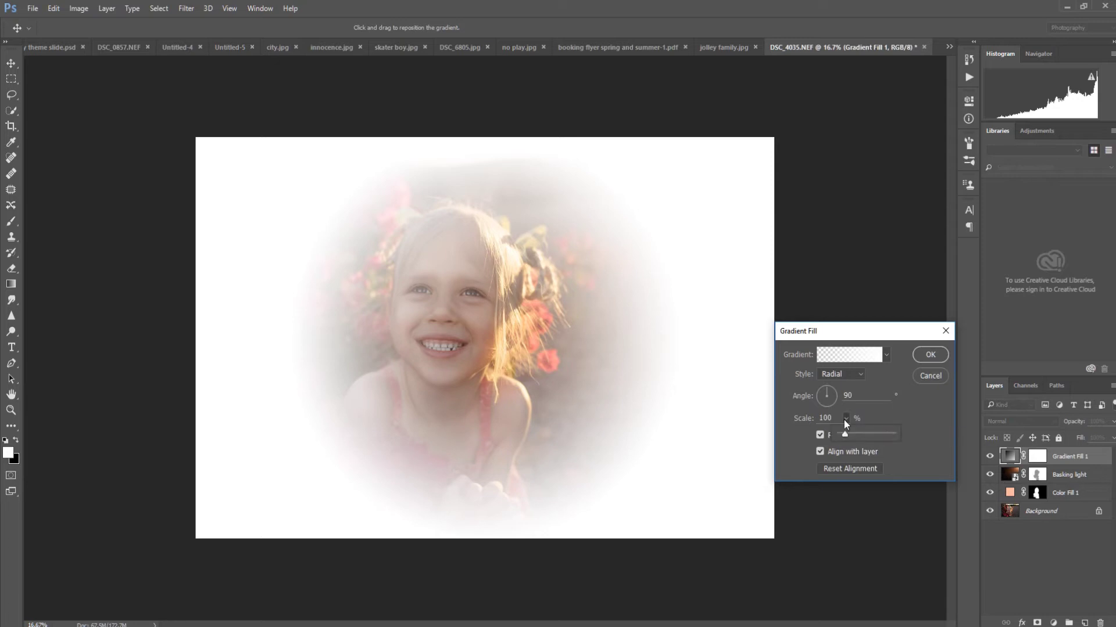
pyautogui.moveTo(853, 433); pyautogui.dragTo(857, 433)
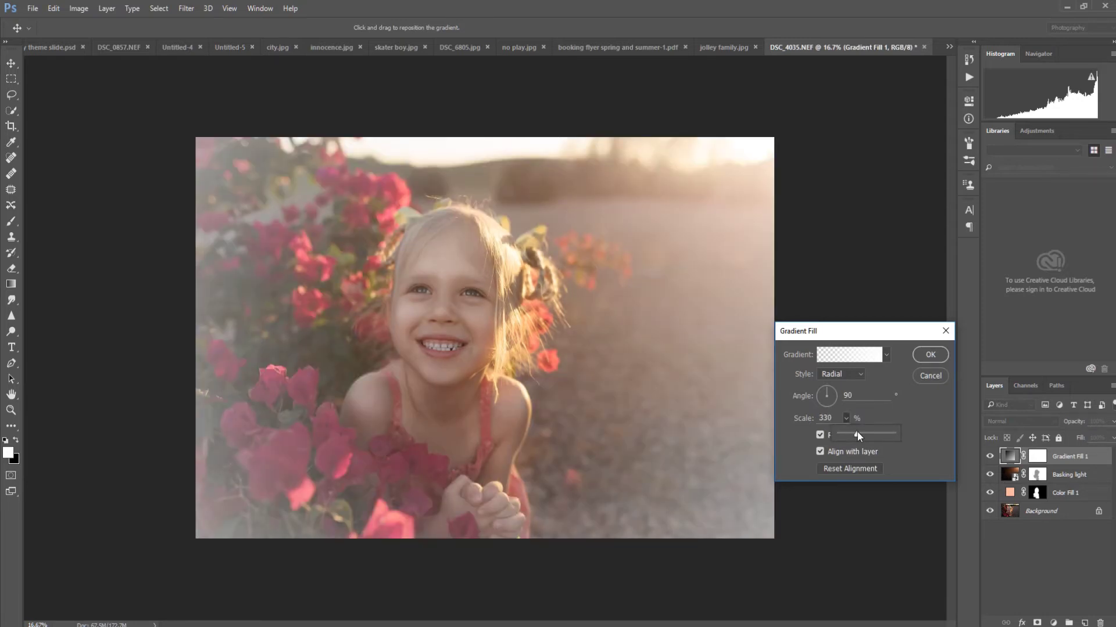
pyautogui.moveTo(856, 432); pyautogui.dragTo(844, 433)
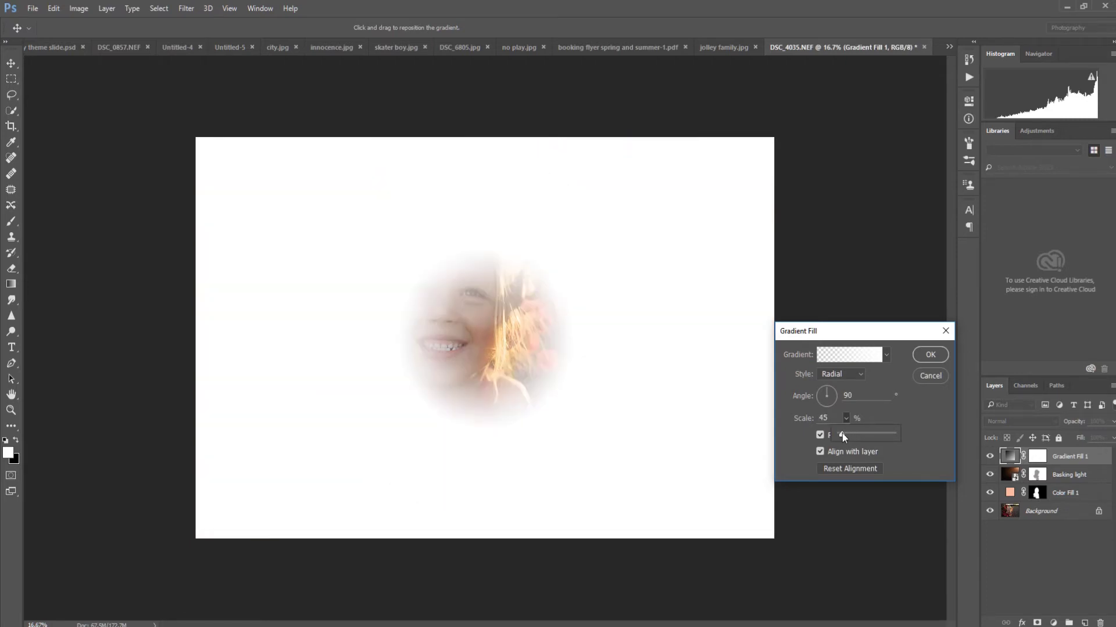
pyautogui.moveTo(842, 434); pyautogui.dragTo(854, 434)
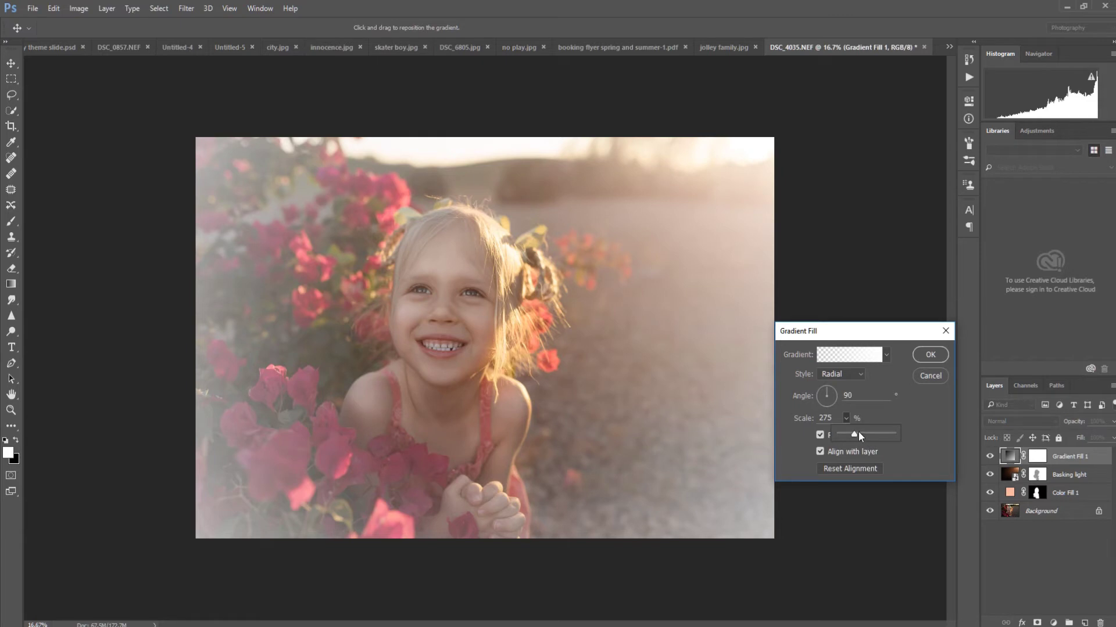
pyautogui.doubleClick(825, 417)
pyautogui.write('300')
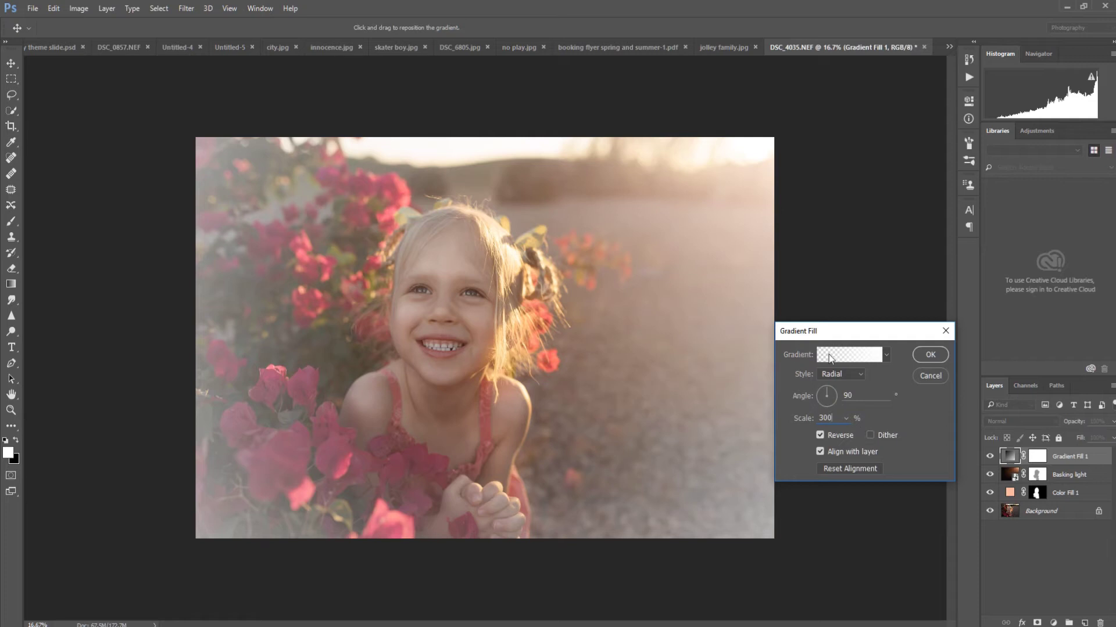
# Step: Preview several gradient presets in the gradient fill and return to Foreground to Transparent
pyautogui.click(884, 356)
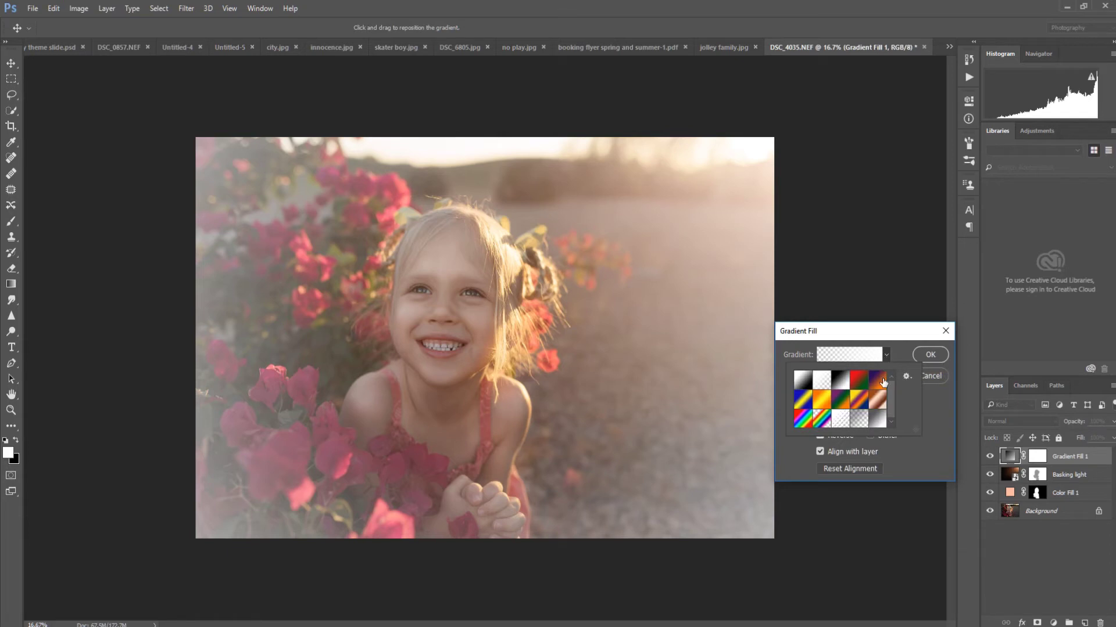
pyautogui.click(883, 376)
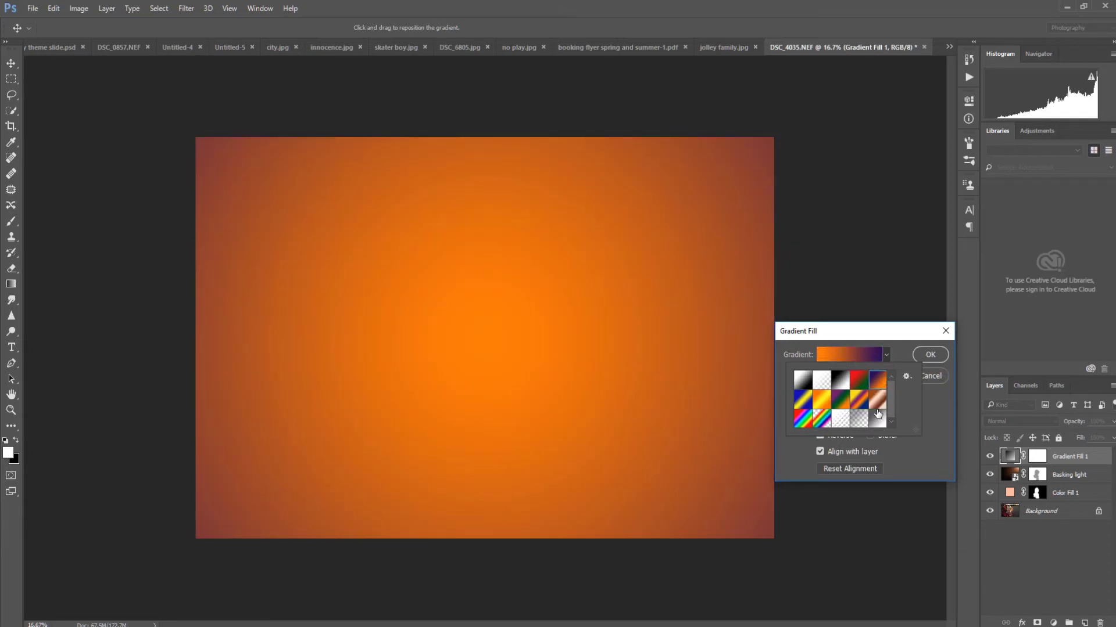
pyautogui.click(804, 380)
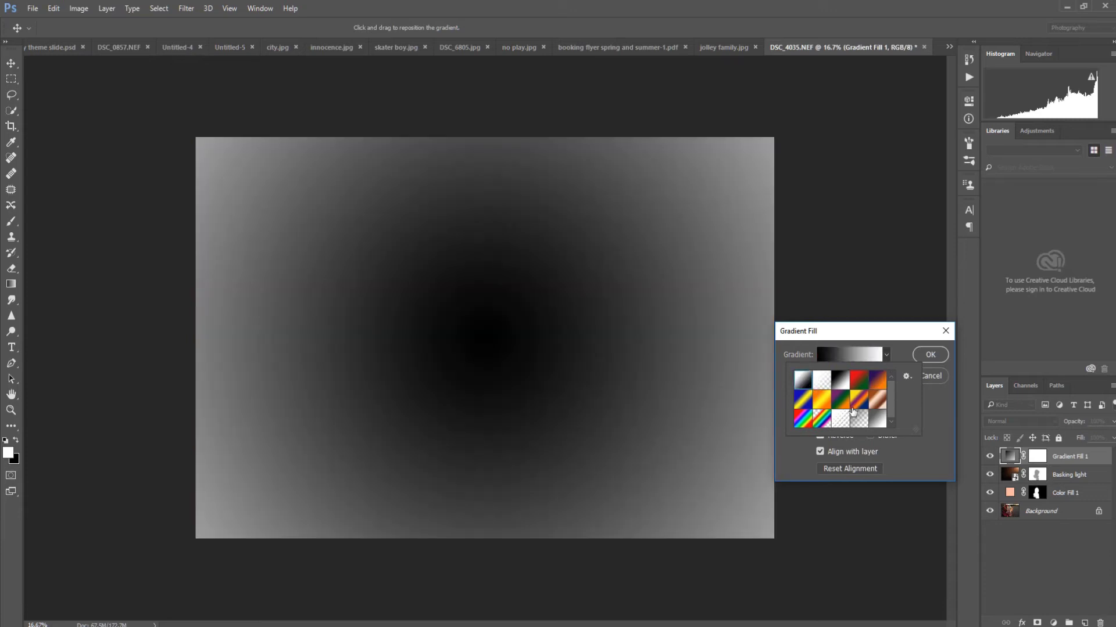
pyautogui.click(875, 419)
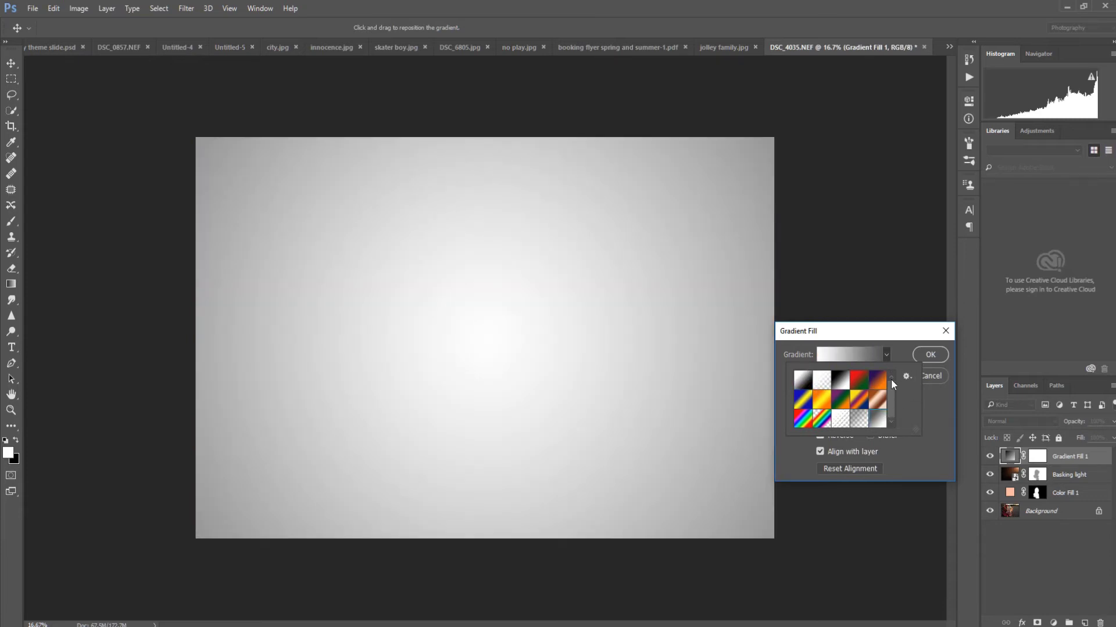
pyautogui.click(840, 419)
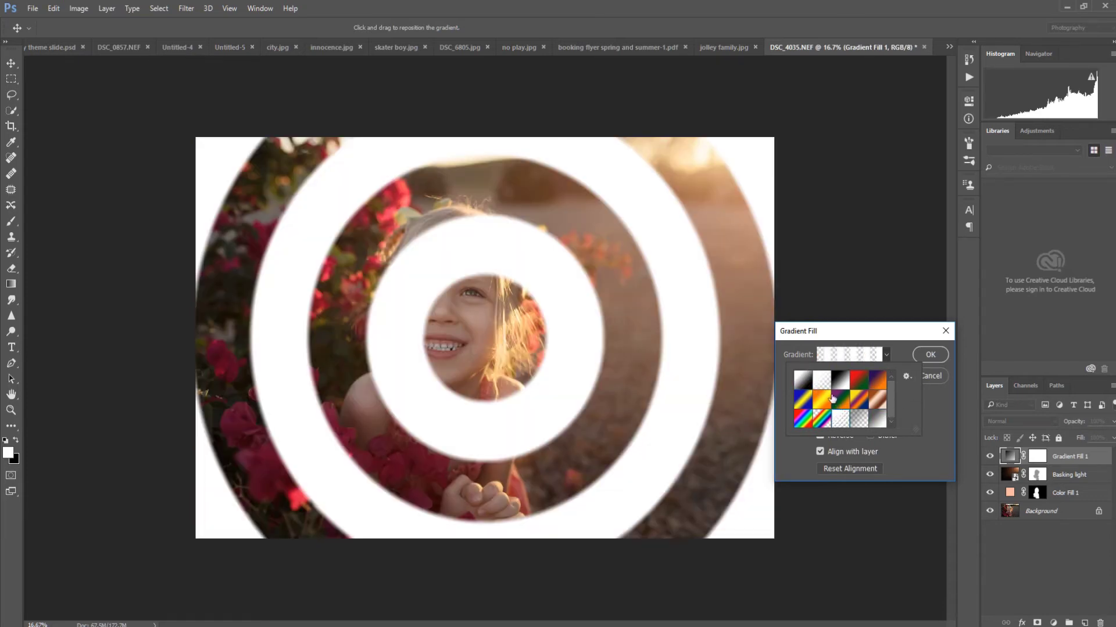
pyautogui.click(822, 382)
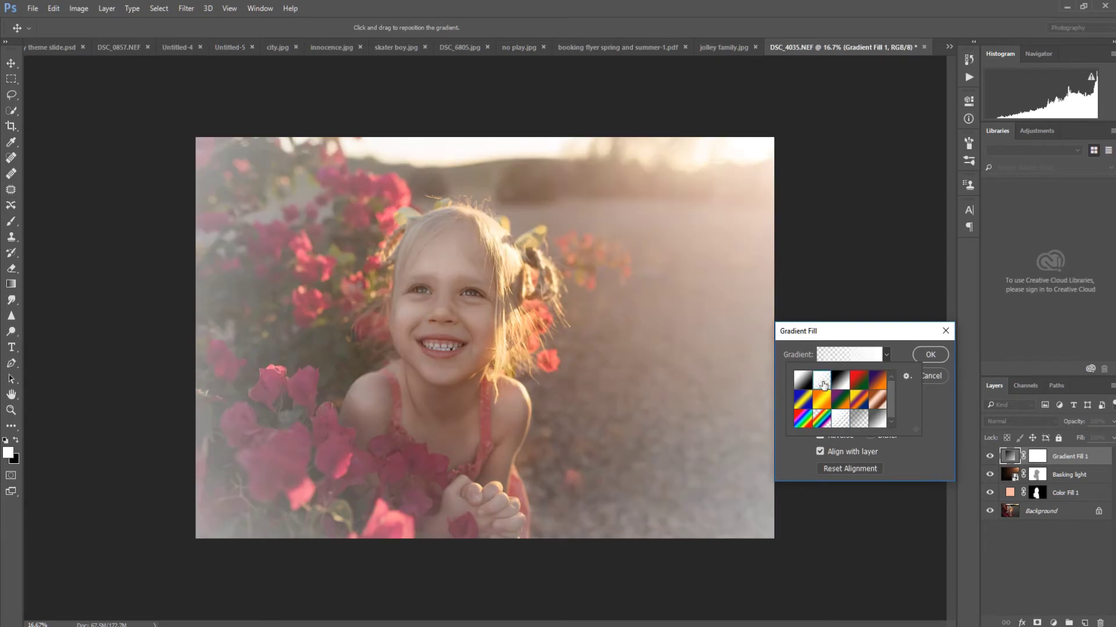
pyautogui.click(822, 384)
# Step: Edit the fill's gradient and set the starting color stop to dark purple 230148
pyautogui.click(860, 358)
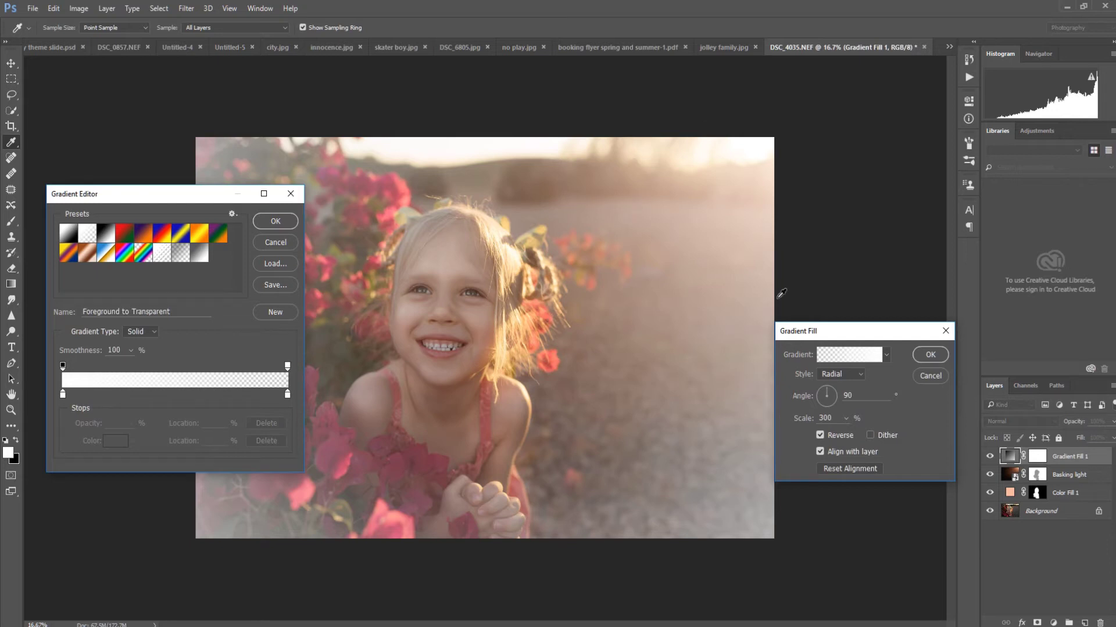
pyautogui.doubleClick(62, 395)
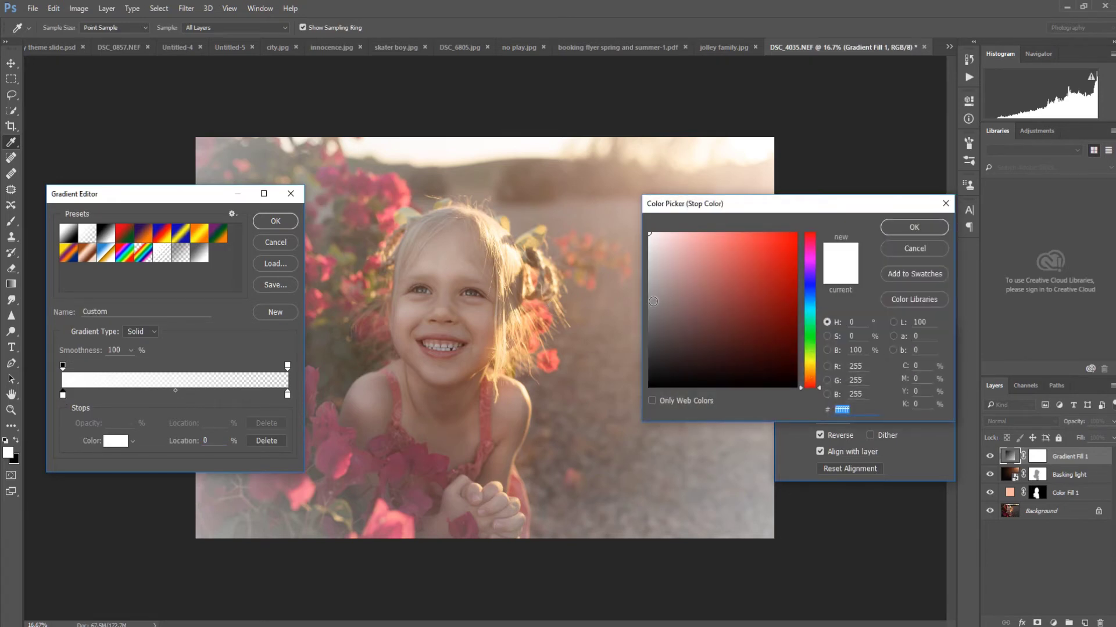
pyautogui.click(649, 317)
pyautogui.moveTo(649, 316); pyautogui.dragTo(649, 390)
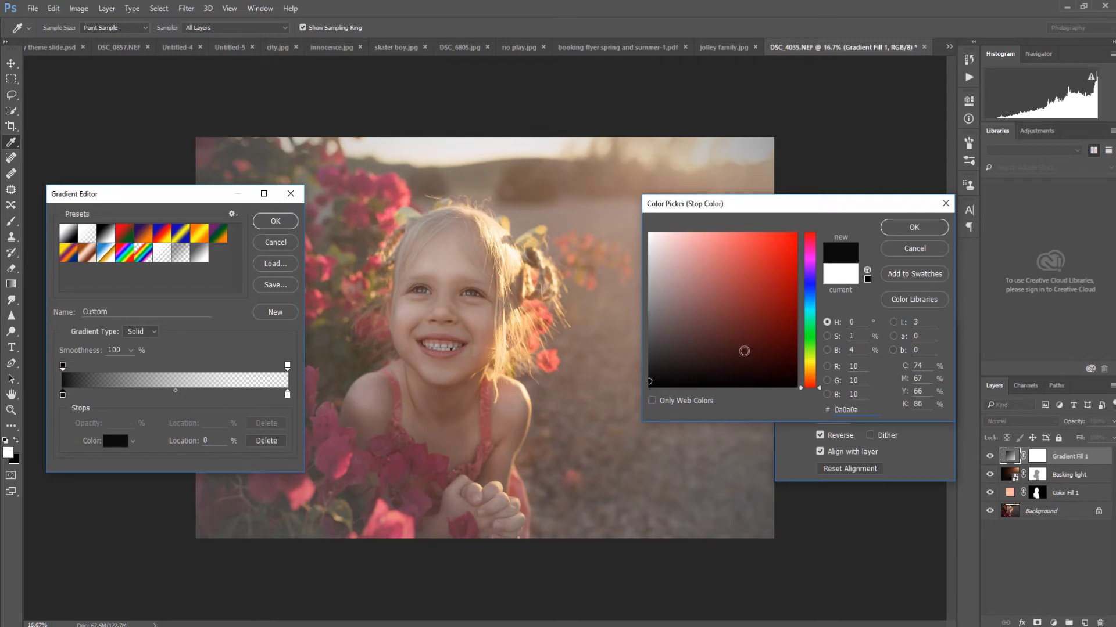
pyautogui.click(810, 272)
pyautogui.click(794, 329)
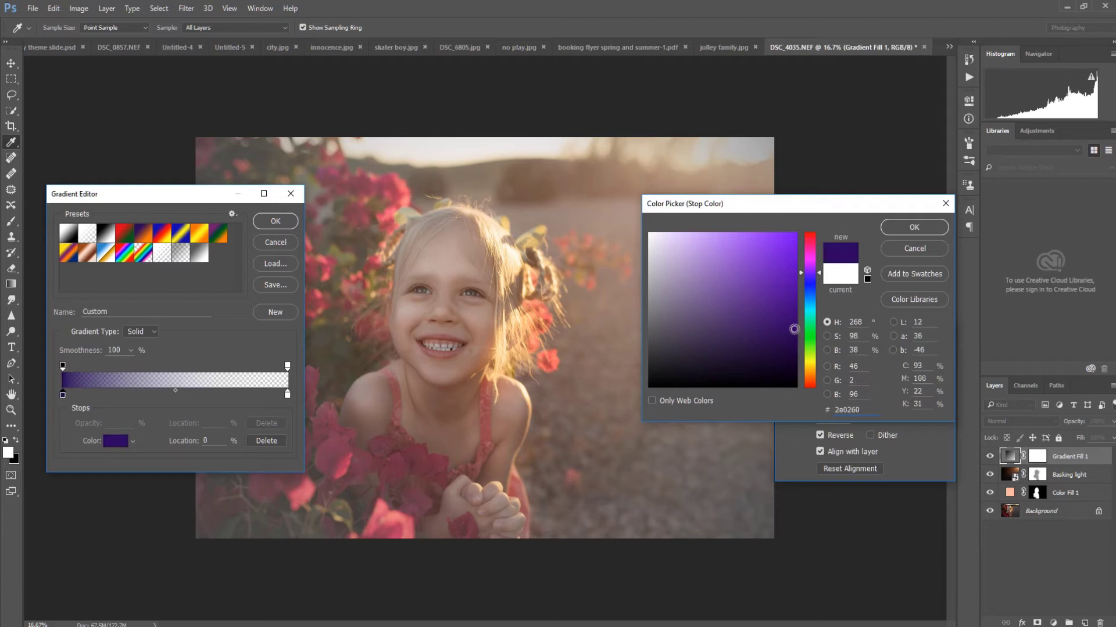
pyautogui.moveTo(794, 329); pyautogui.dragTo(794, 344)
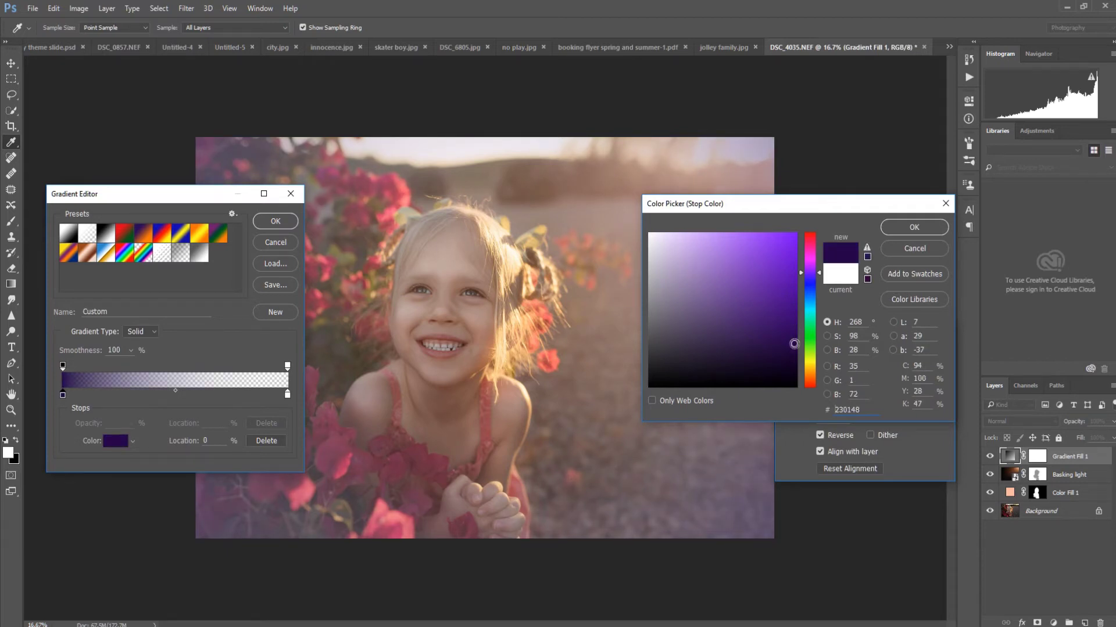
pyautogui.click(288, 397)
pyautogui.click(898, 232)
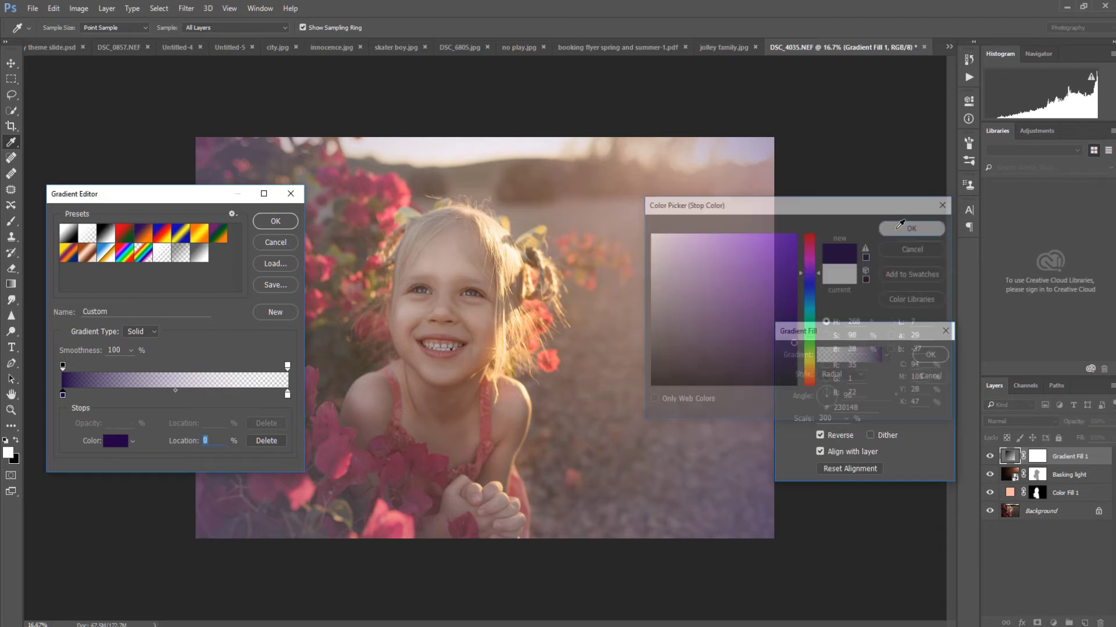
# Step: Set the ending color stop to dark purple 1b013e and apply the gradient fill
pyautogui.click(287, 395)
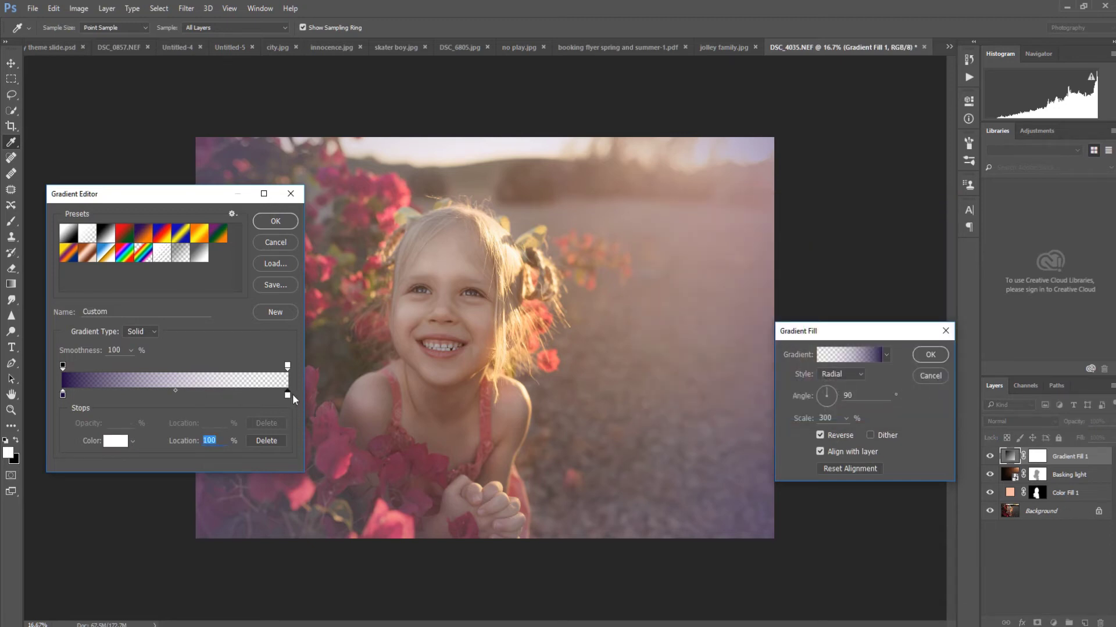
pyautogui.click(122, 445)
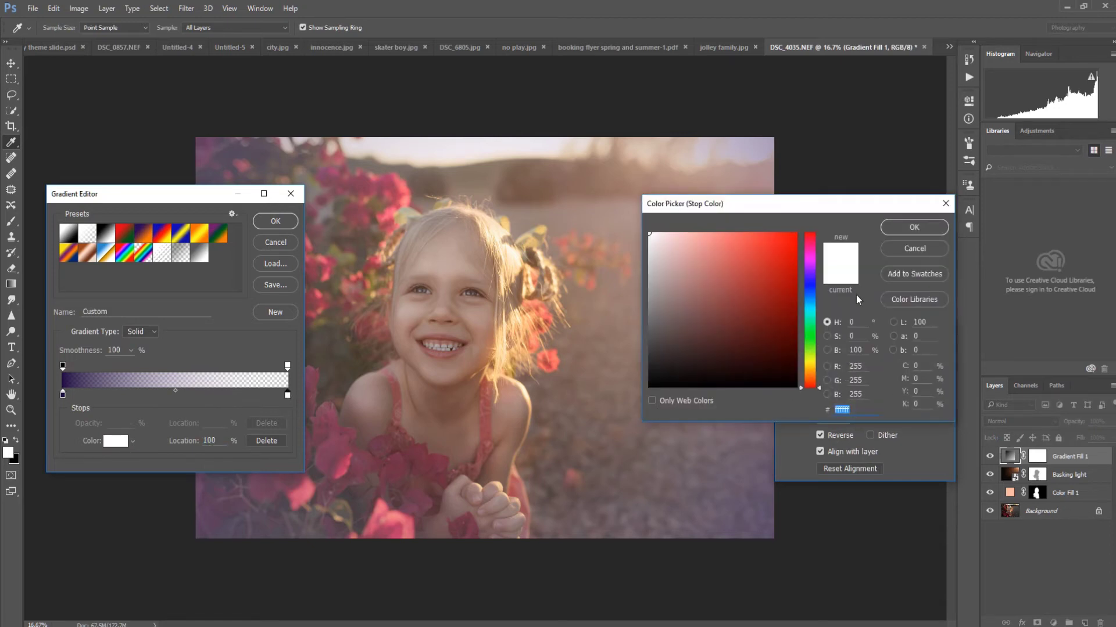
pyautogui.click(794, 349)
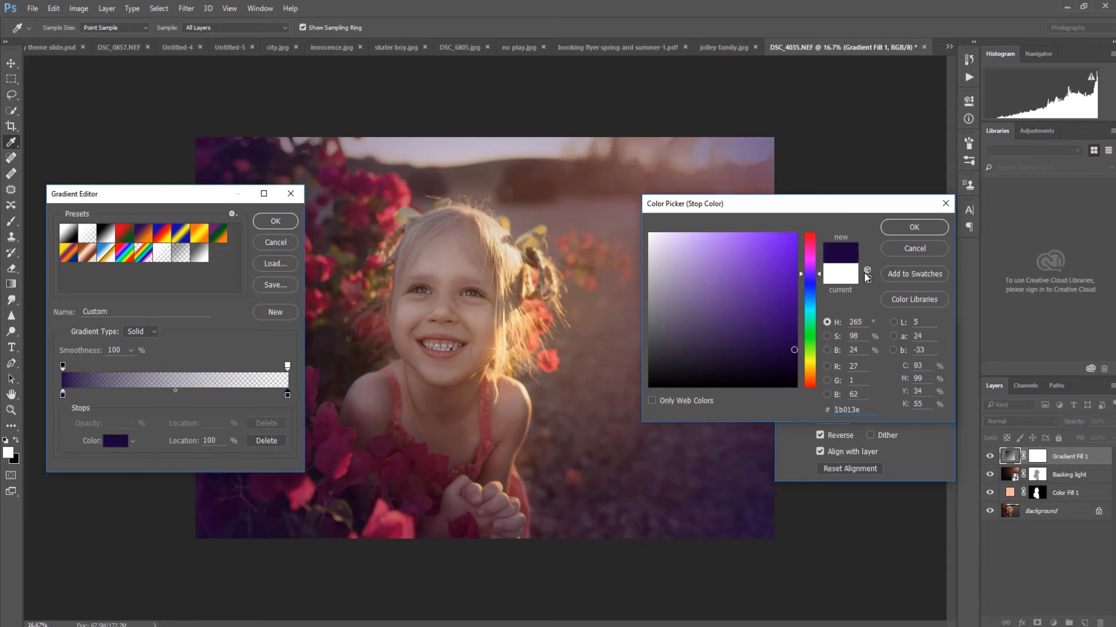
pyautogui.click(919, 231)
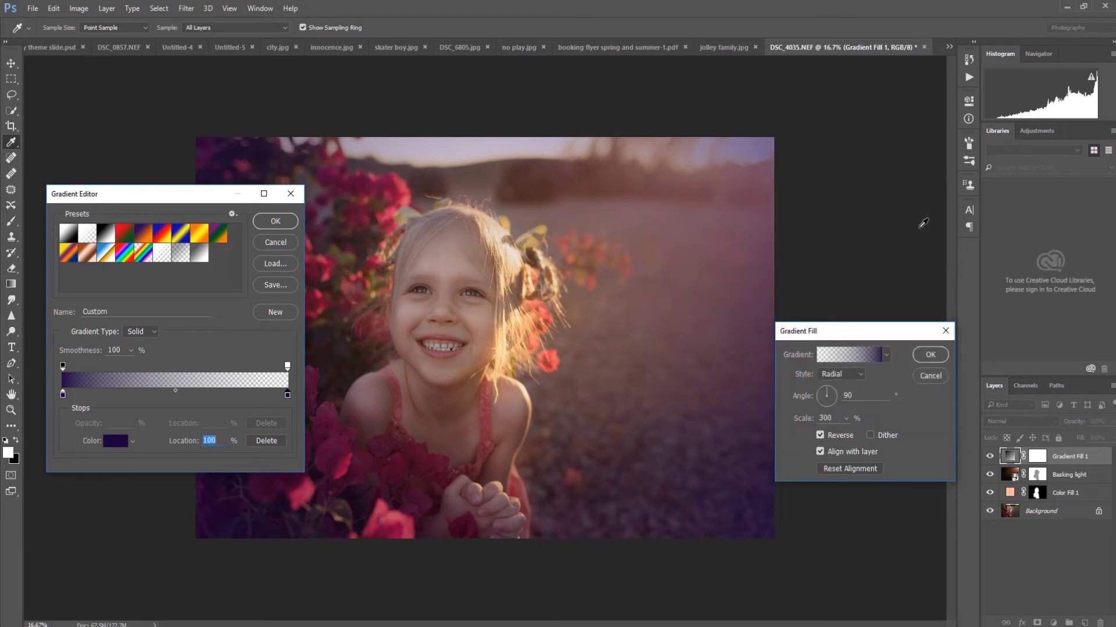
pyautogui.click(276, 223)
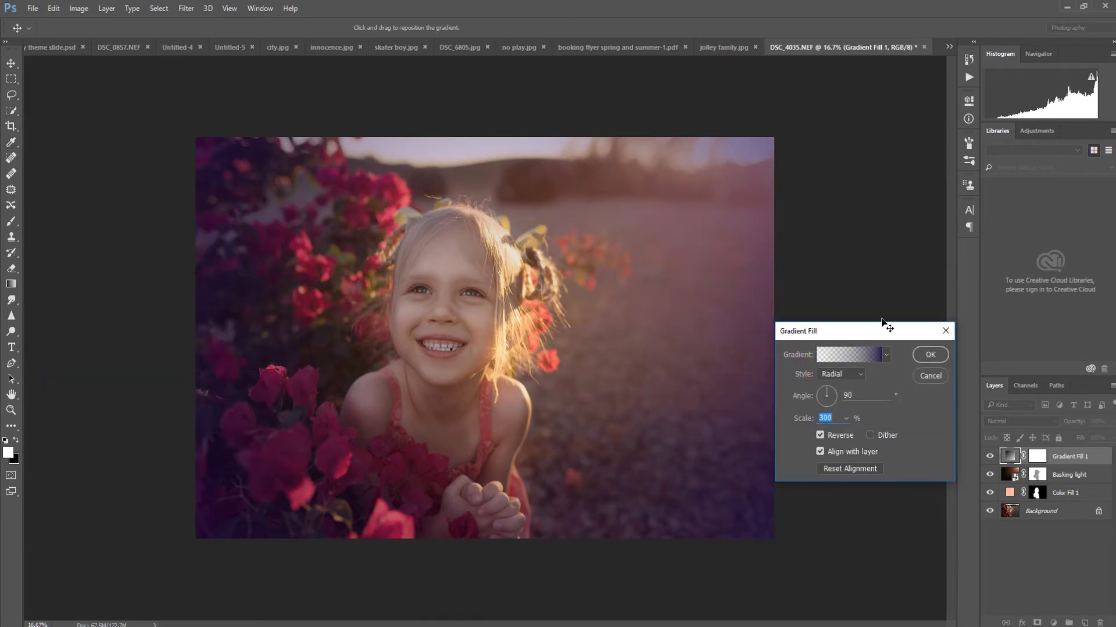
pyautogui.click(927, 355)
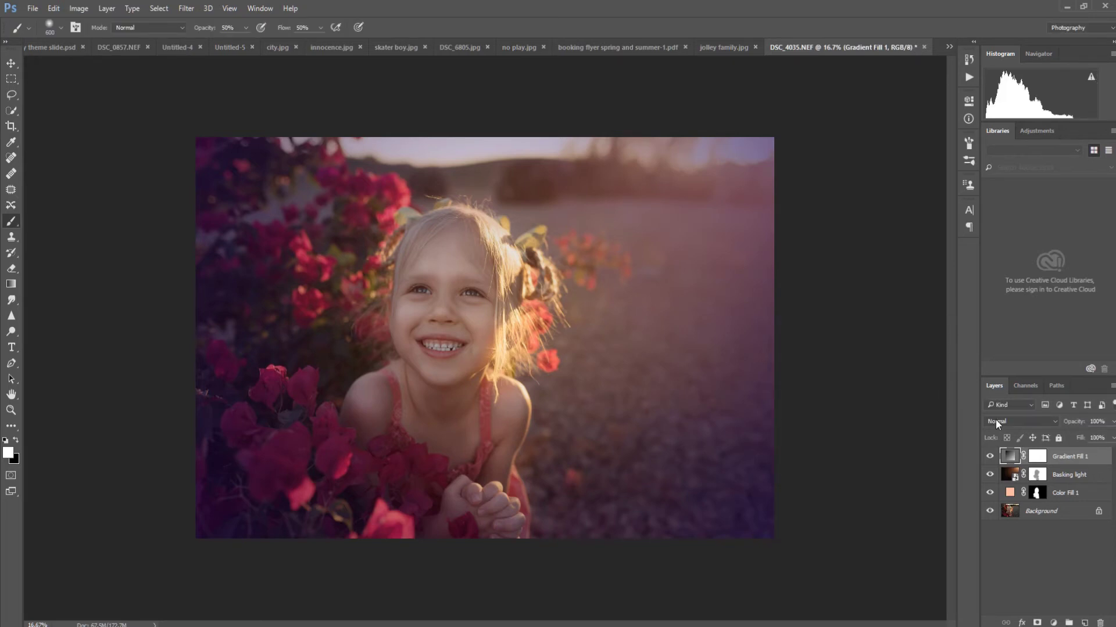
# Step: Try Soft Light and Hard Light blending on the gradient fill layer and set its blend mode to Overlay
pyautogui.click(995, 419)
pyautogui.click(1001, 295)
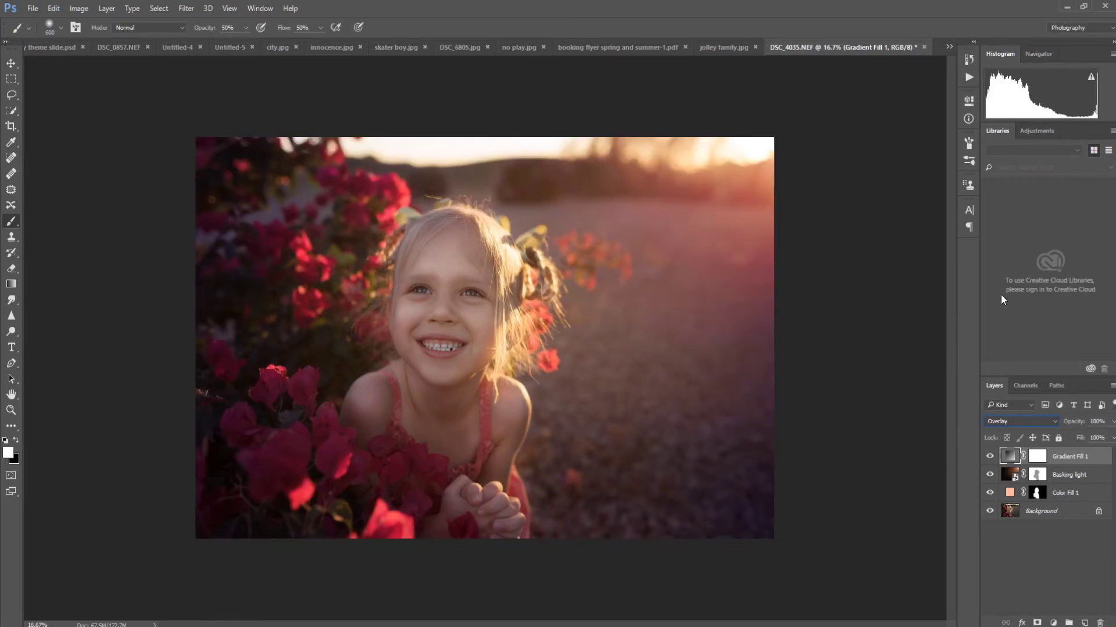
pyautogui.click(1010, 422)
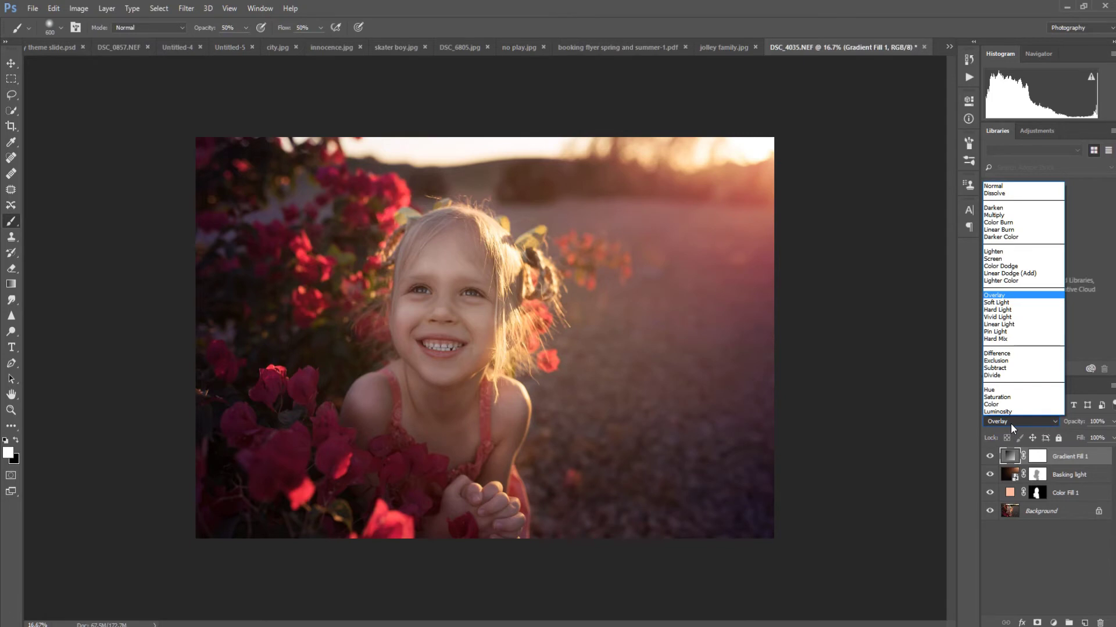
pyautogui.click(1009, 303)
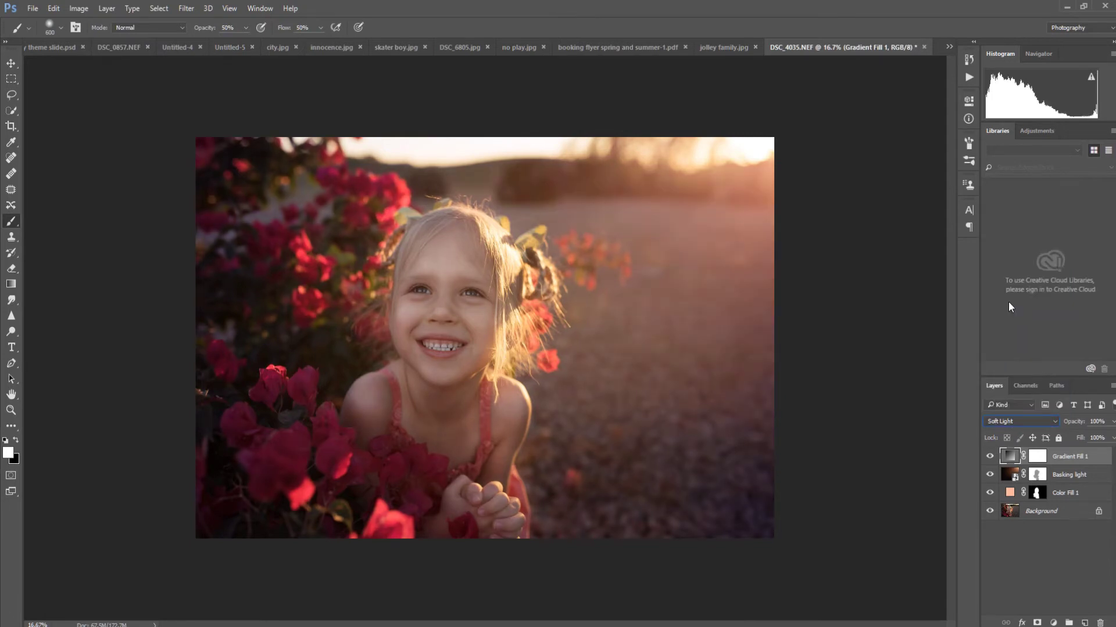
pyautogui.click(1008, 419)
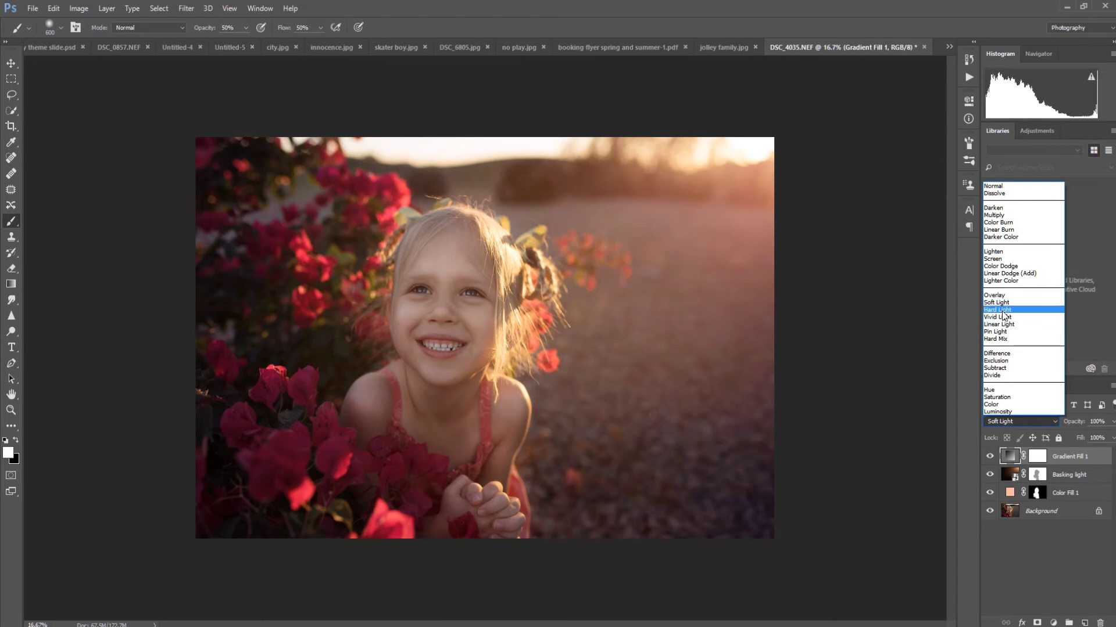
pyautogui.click(1002, 311)
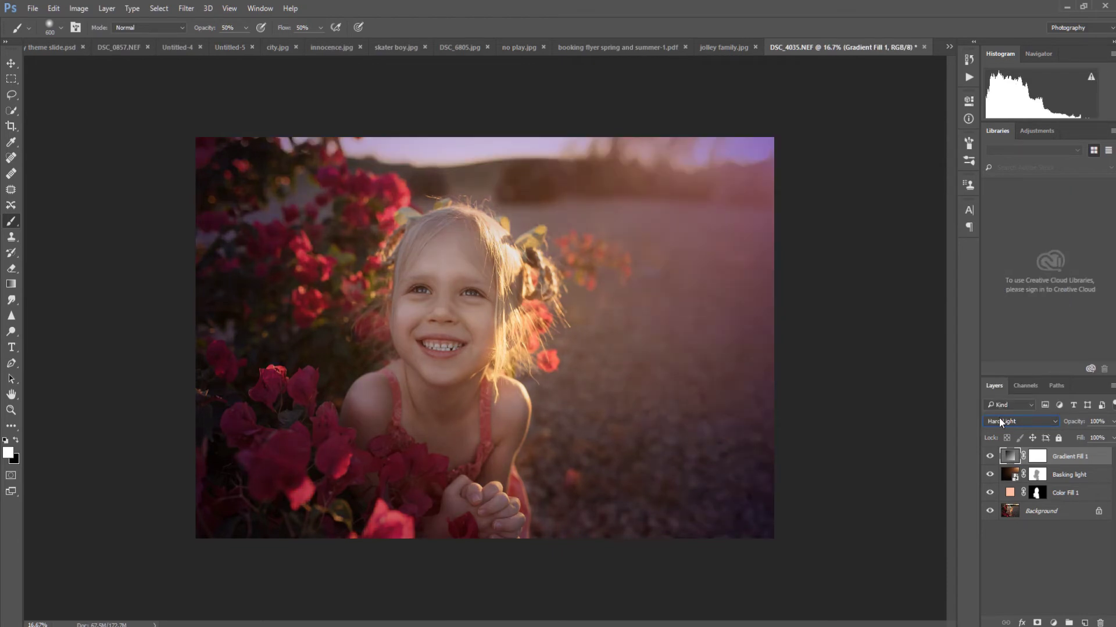
pyautogui.click(999, 422)
pyautogui.click(1002, 295)
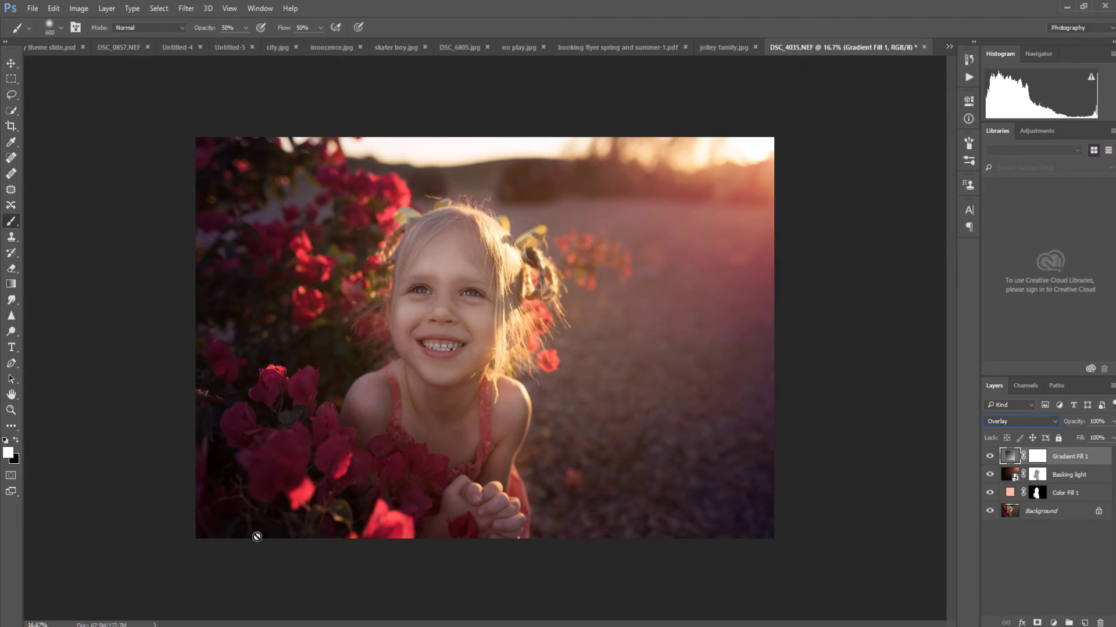
# Step: Paint black on the gradient fill's mask over the girl, and softly over the background beside her at 20% opacity
pyautogui.click(1037, 457)
pyautogui.press('x')
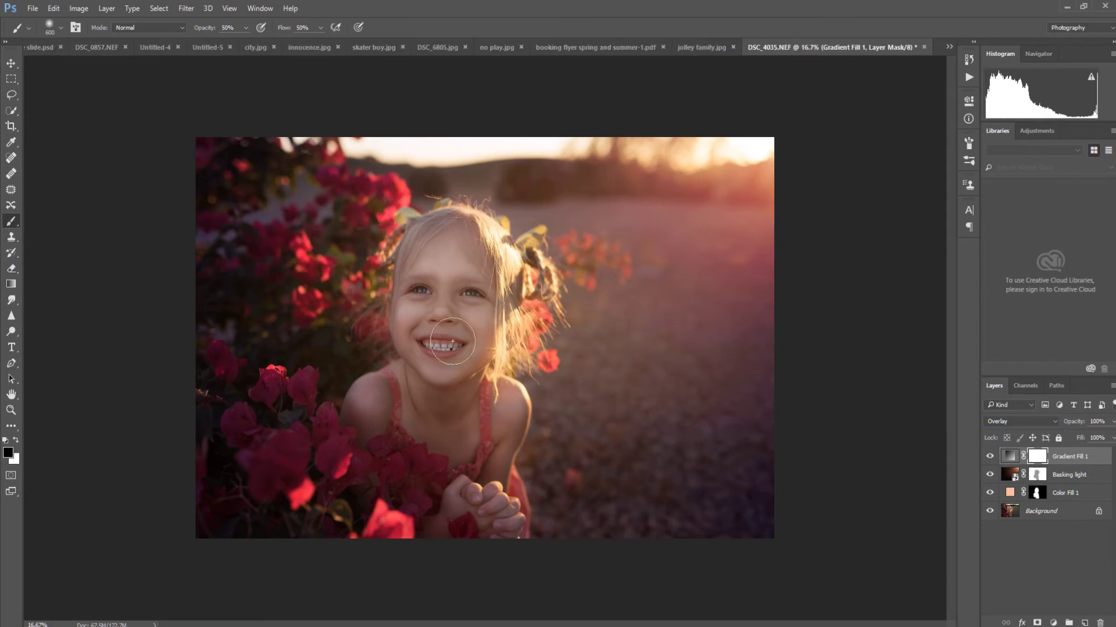
pyautogui.moveTo(453, 342)
pyautogui.mouseDown()
pyautogui.moveTo(428, 233)
pyautogui.moveTo(453, 360)
pyautogui.moveTo(437, 231)
pyautogui.moveTo(479, 317)
pyautogui.moveTo(461, 245)
pyautogui.moveTo(475, 350)
pyautogui.moveTo(406, 306)
pyautogui.moveTo(450, 242)
pyautogui.moveTo(455, 349)
pyautogui.moveTo(426, 338)
pyautogui.moveTo(477, 296)
pyautogui.mouseUp()
pyautogui.moveTo(466, 418)
pyautogui.mouseDown()
pyautogui.moveTo(503, 511)
pyautogui.moveTo(497, 527)
pyautogui.moveTo(501, 464)
pyautogui.mouseUp()
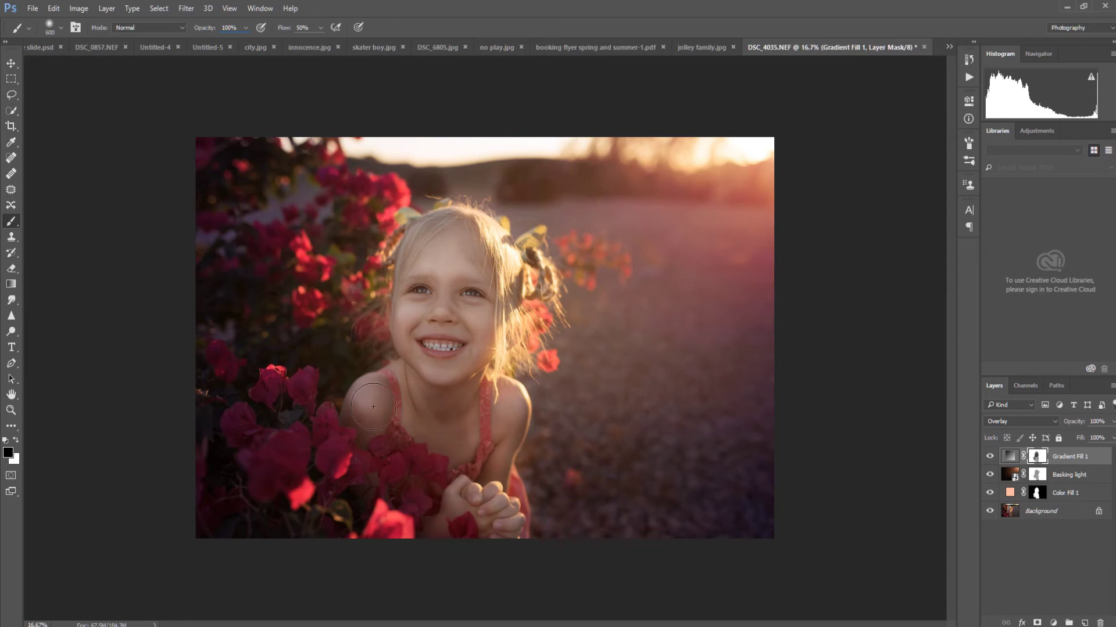
pyautogui.moveTo(407, 376)
pyautogui.mouseDown()
pyautogui.moveTo(445, 230)
pyautogui.moveTo(433, 398)
pyautogui.moveTo(375, 408)
pyautogui.moveTo(469, 340)
pyautogui.moveTo(458, 245)
pyautogui.moveTo(461, 357)
pyautogui.mouseUp()
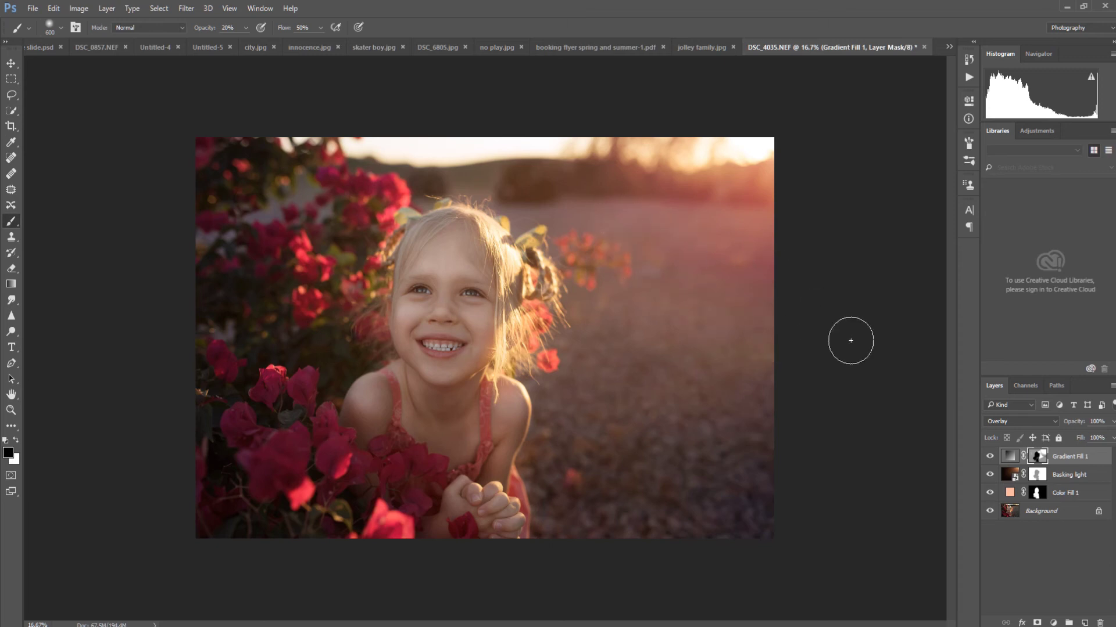
pyautogui.moveTo(682, 294)
pyautogui.mouseDown()
pyautogui.moveTo(705, 264)
pyautogui.moveTo(672, 255)
pyautogui.mouseUp()
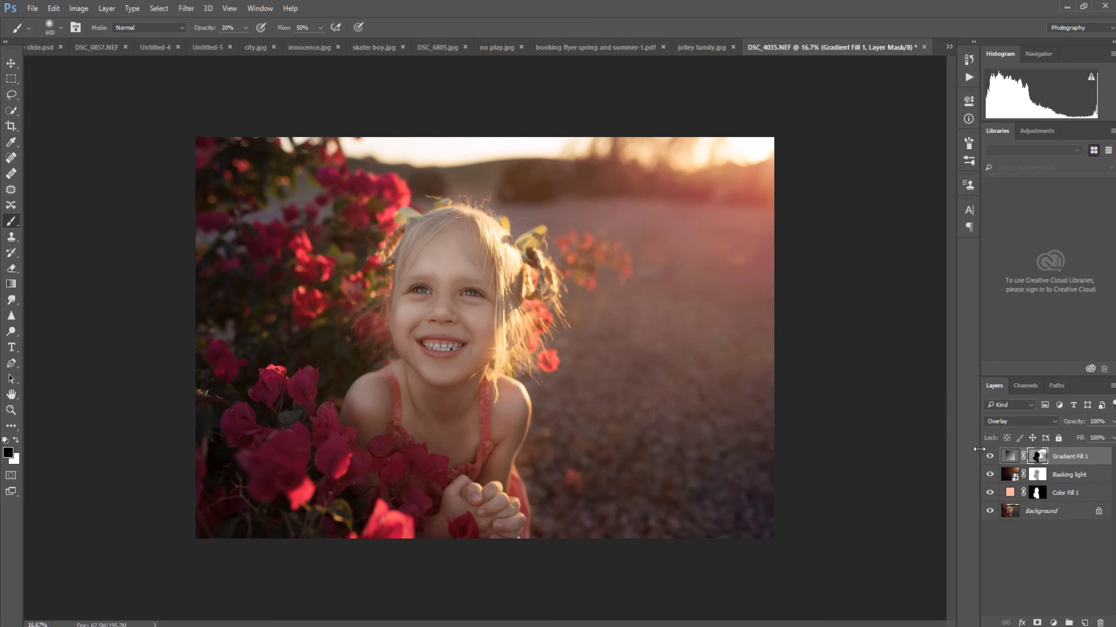
# Step: Compare the photo with and without the gradient fill layer
pyautogui.click(987, 458)
pyautogui.click(985, 459)
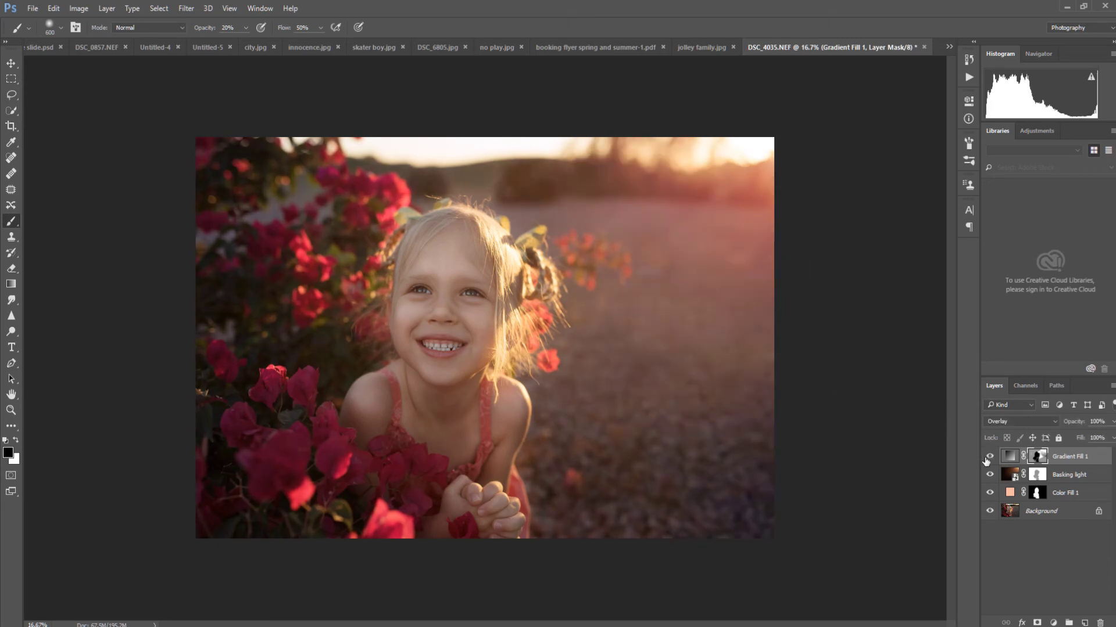
pyautogui.click(985, 459)
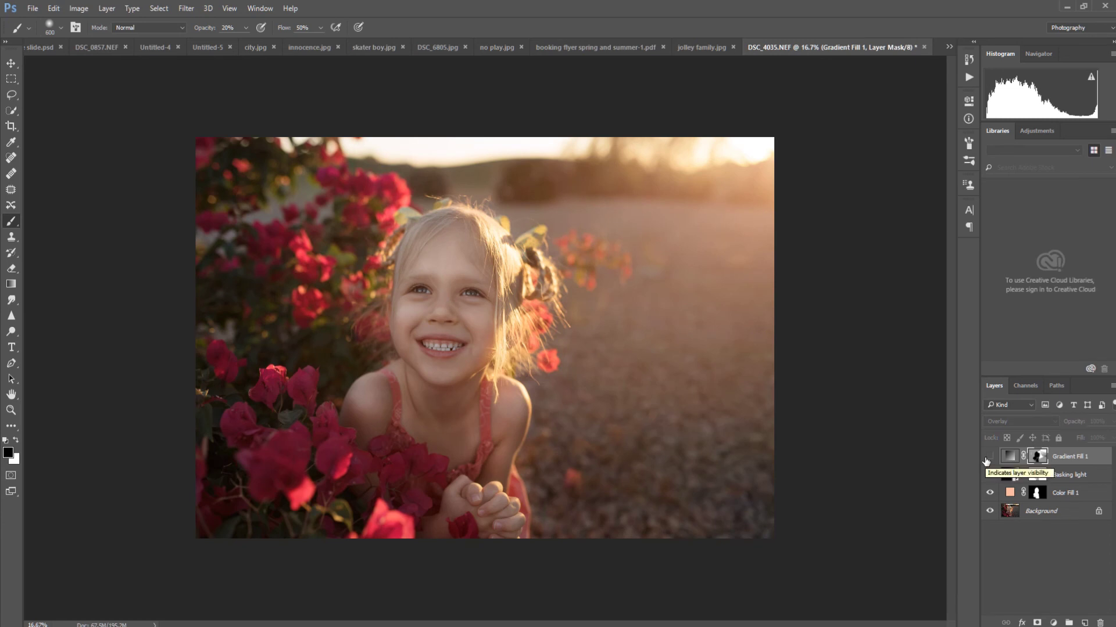
pyautogui.click(985, 459)
pyautogui.click(987, 459)
pyautogui.click(986, 459)
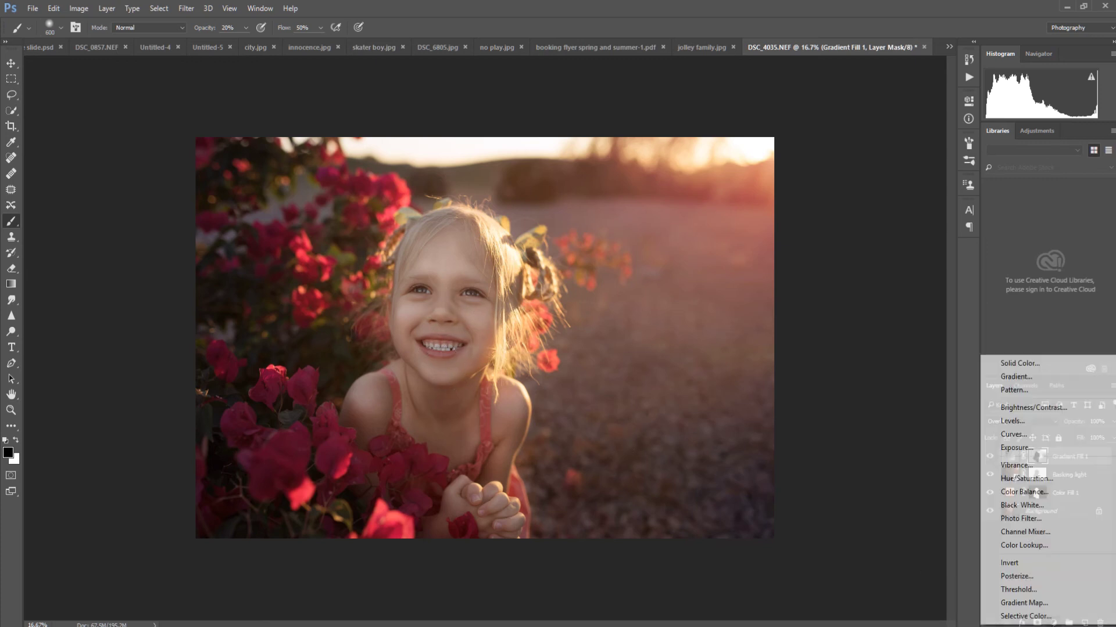
# Step: Add a Photo Filter adjustment layer using Warming Filter (85) with the density set to 30%
pyautogui.click(1053, 622)
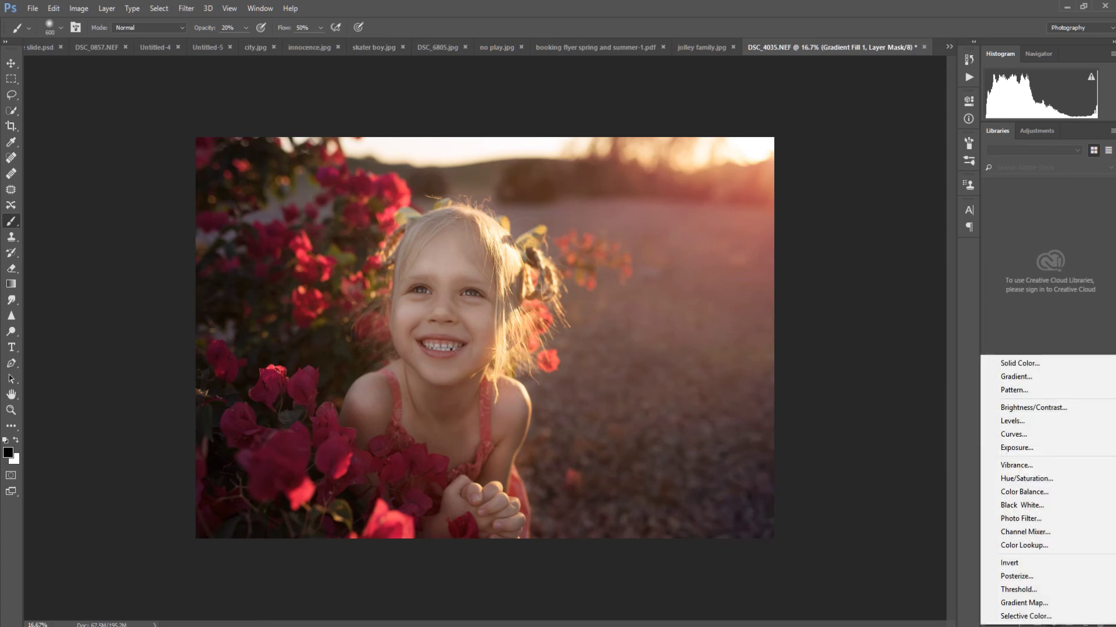
pyautogui.click(1042, 523)
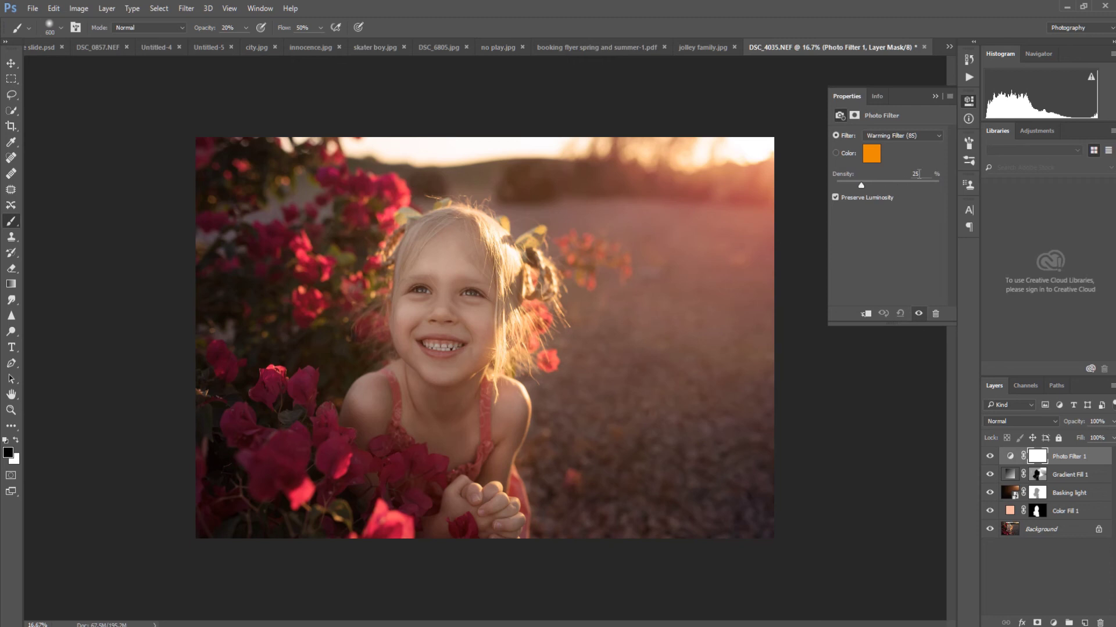
pyautogui.write('30')
pyautogui.click(934, 97)
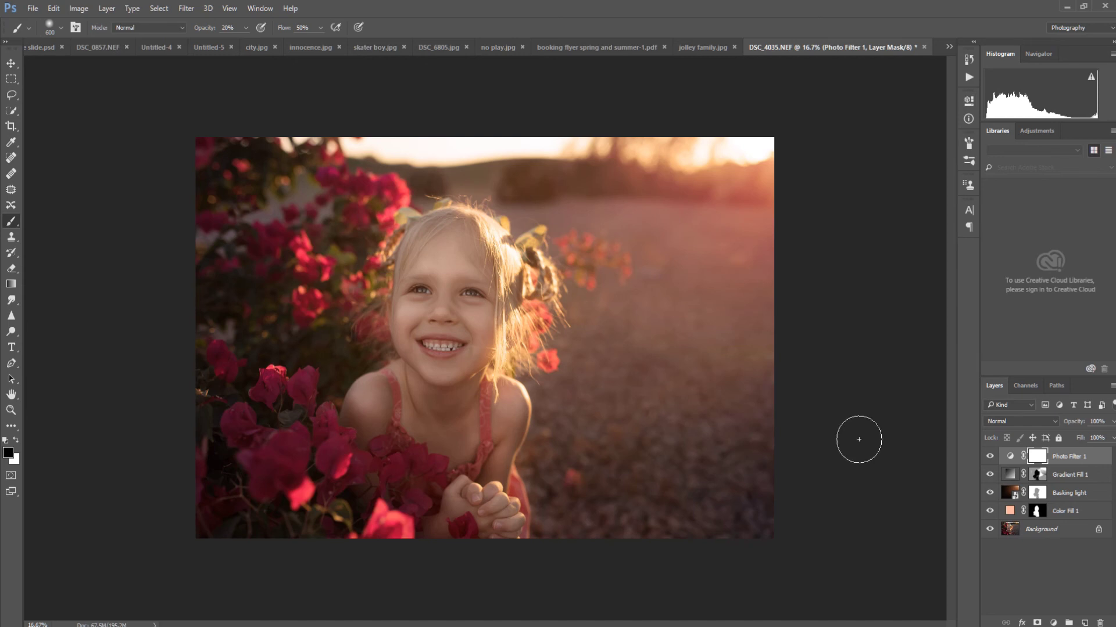
# Step: Invert the Photo Filter mask to black and paint white over the girl to warm only her
pyautogui.hotkey('ctrl', 'i')
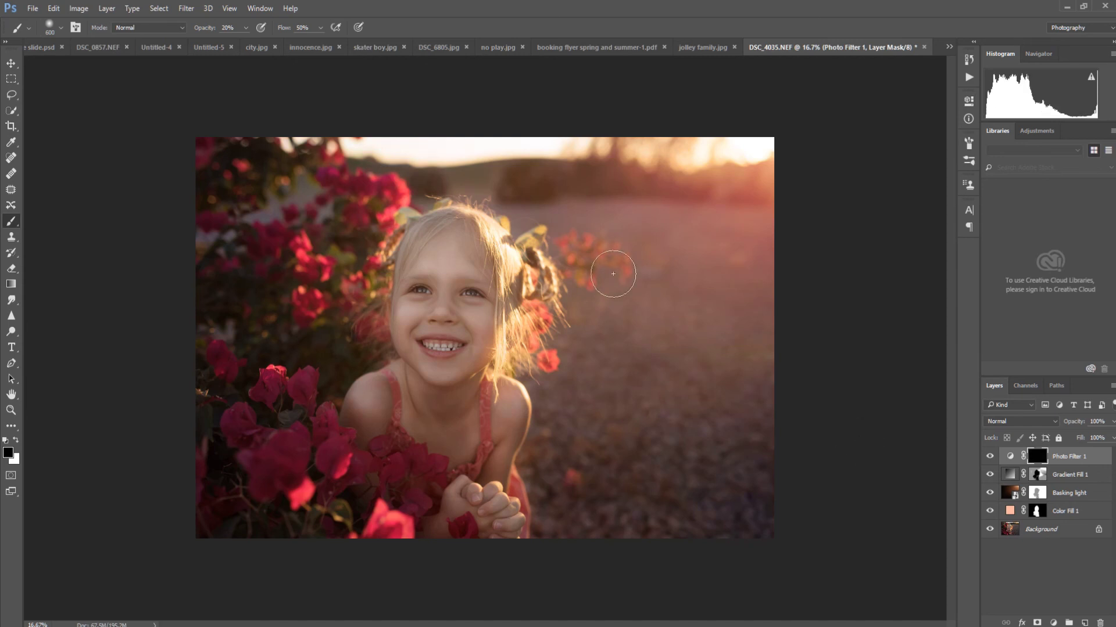
pyautogui.click(16, 441)
pyautogui.hotkey('alt', 'BackSpace')
pyautogui.moveTo(473, 626)
# Step: Flatten the image into a single Background layer
pyautogui.click(80, 9)
pyautogui.moveTo(106, 8)
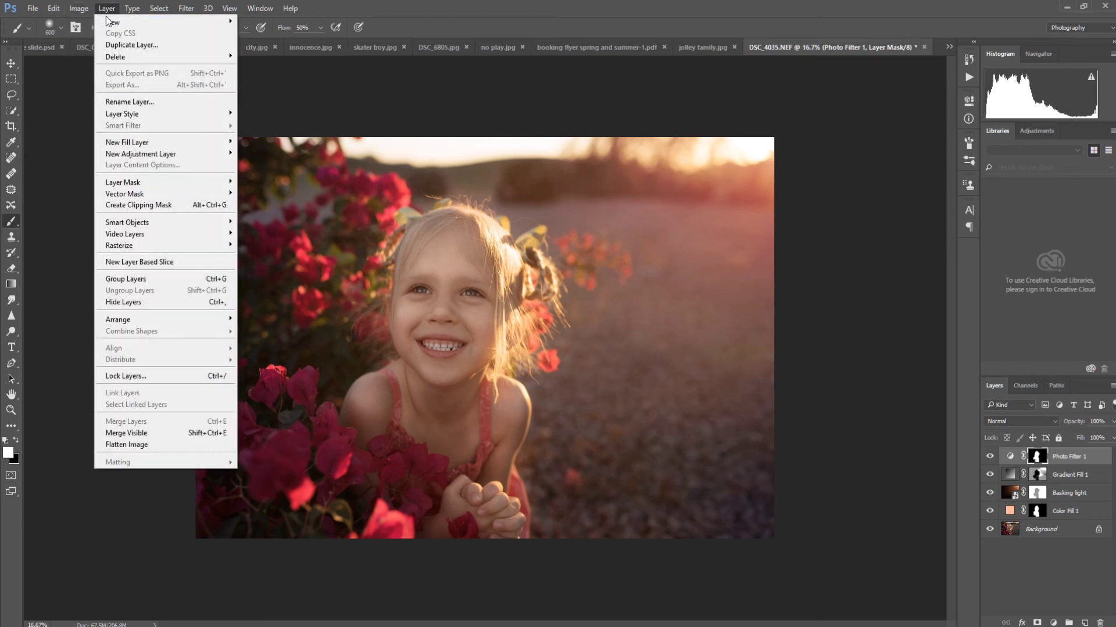
pyautogui.click(133, 445)
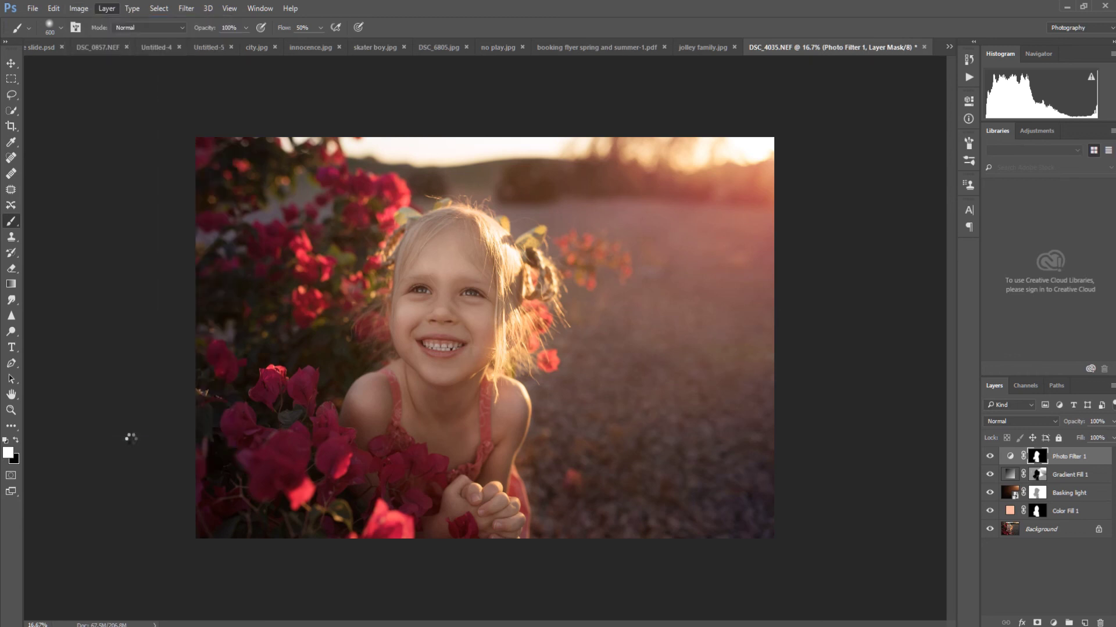
pyautogui.click(28, 8)
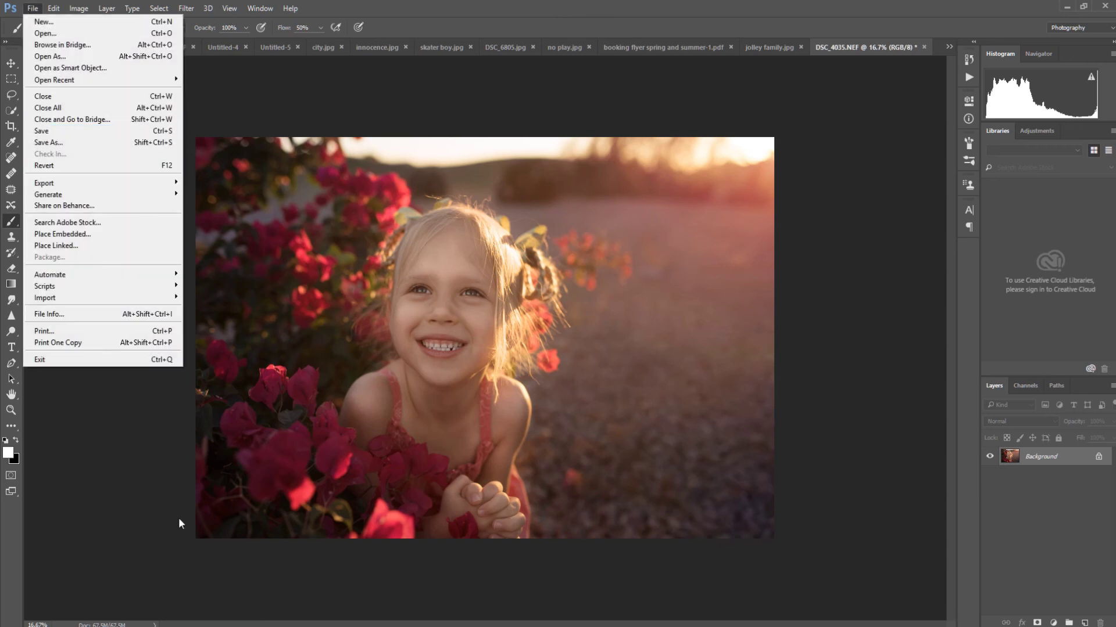
pyautogui.click(156, 516)
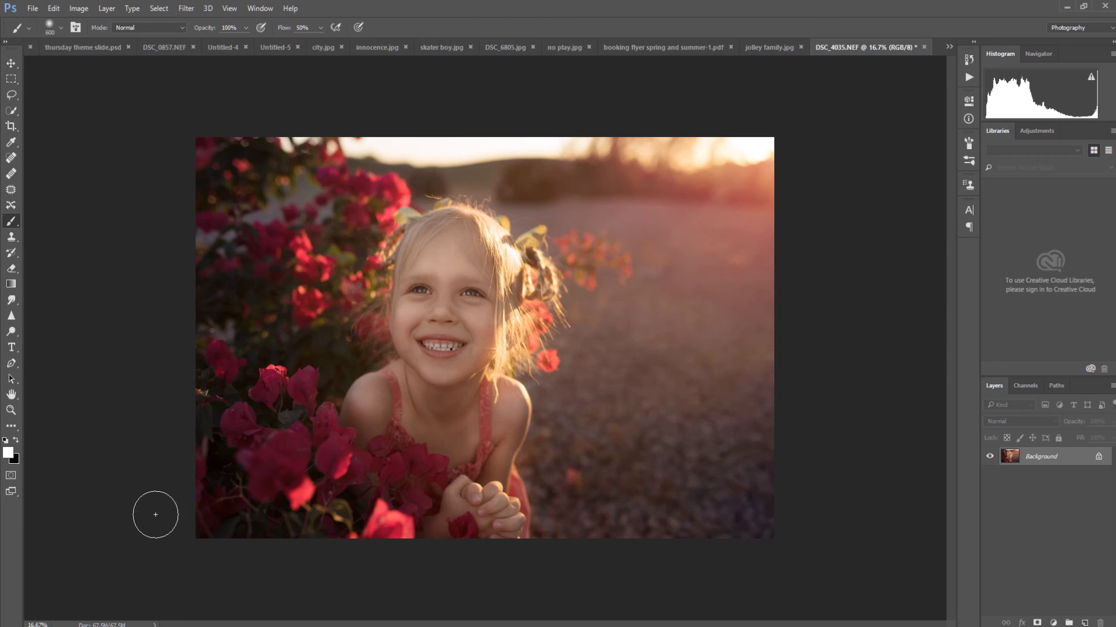